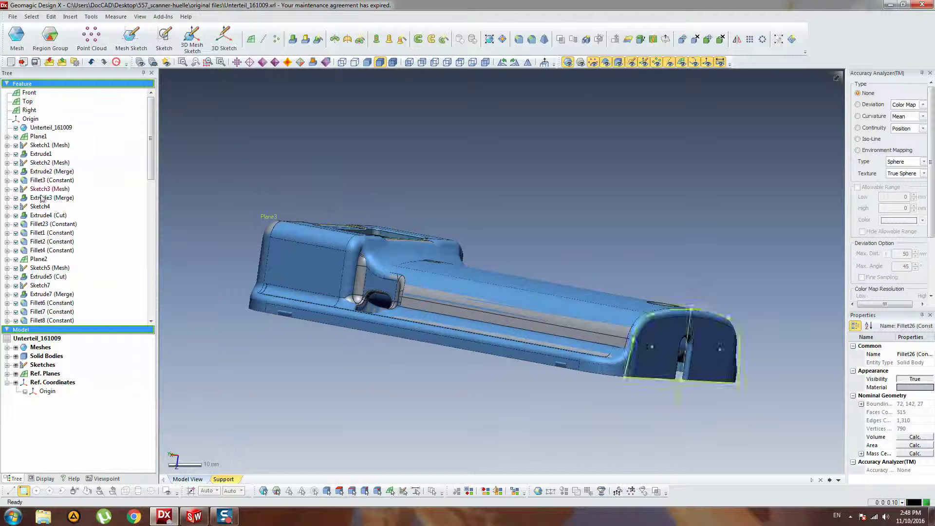
Step: Examine the feature history in the tree and look over the reverse-engineered housing from several sides
scroll(89, 198, "down", 13)
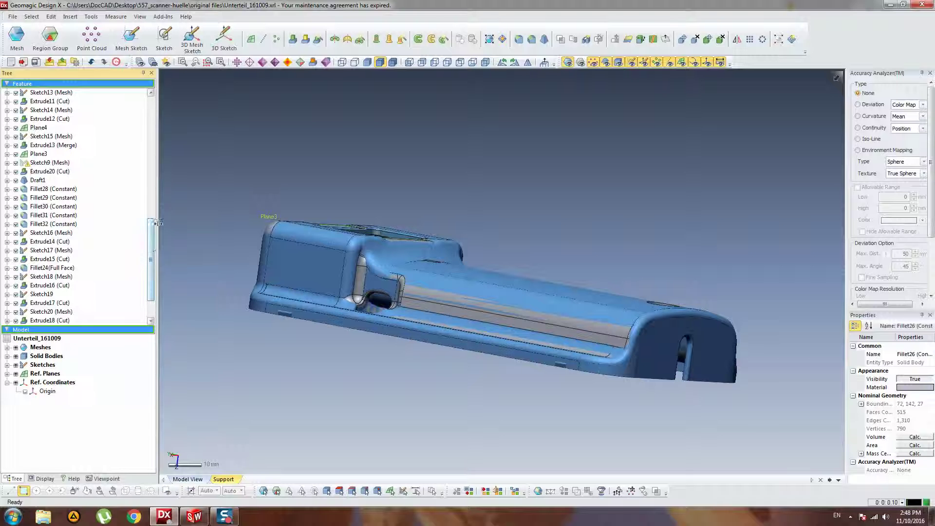
left_click_drag(113, 75, 134, 130)
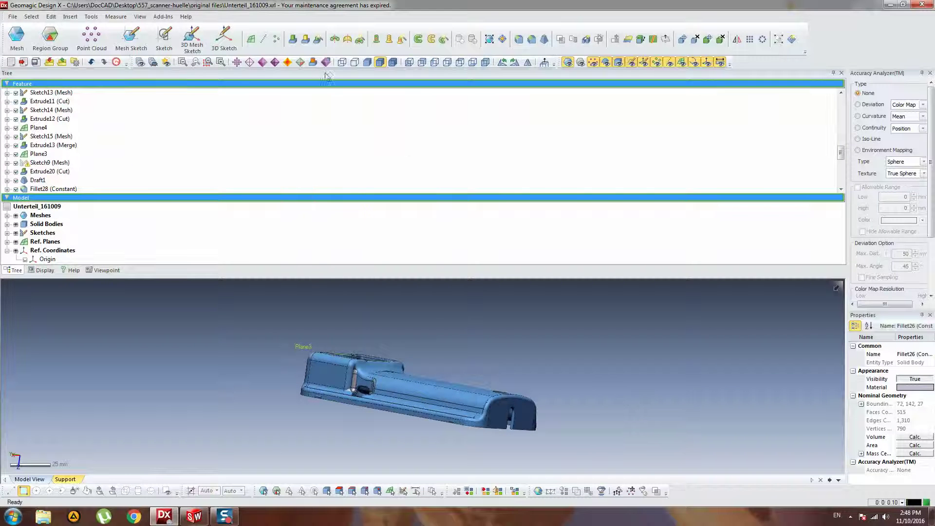
left_click_drag(326, 76, 3, 73)
mouse_move(73, 77)
left_mouse_down()
mouse_move(33, 75)
mouse_move(36, 84)
mouse_move(54, 83)
mouse_move(22, 253)
mouse_move(19, 90)
mouse_move(71, 64)
mouse_move(44, 85)
mouse_move(3, 74)
mouse_move(2, 63)
mouse_move(3, 73)
mouse_move(72, 75)
left_mouse_up()
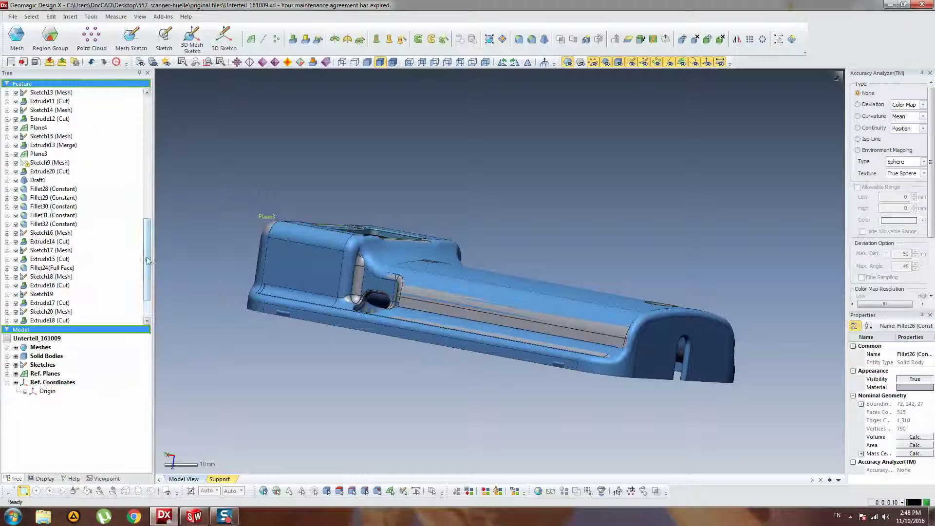
left_click_drag(147, 260, 148, 138)
right_click_drag(541, 208, 490, 235)
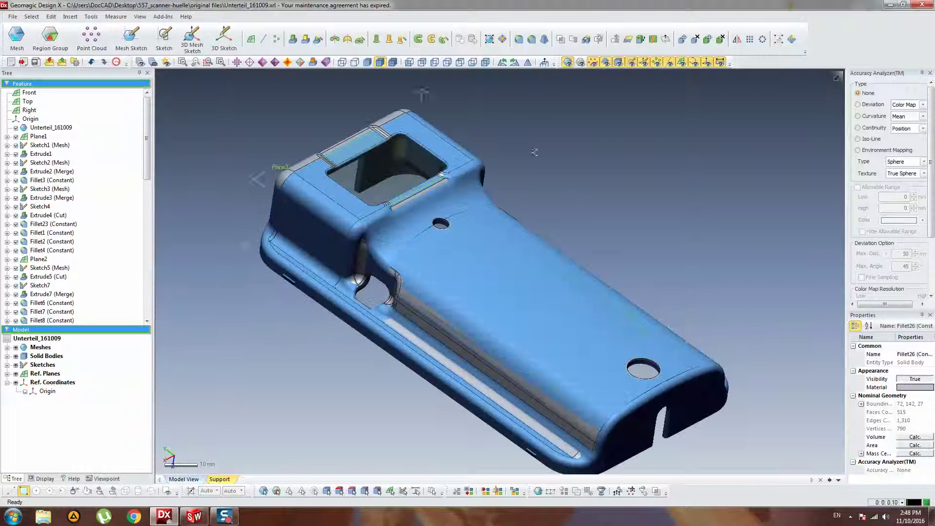
right_click_drag(464, 149, 408, 273)
right_click_drag(612, 194, 184, 122)
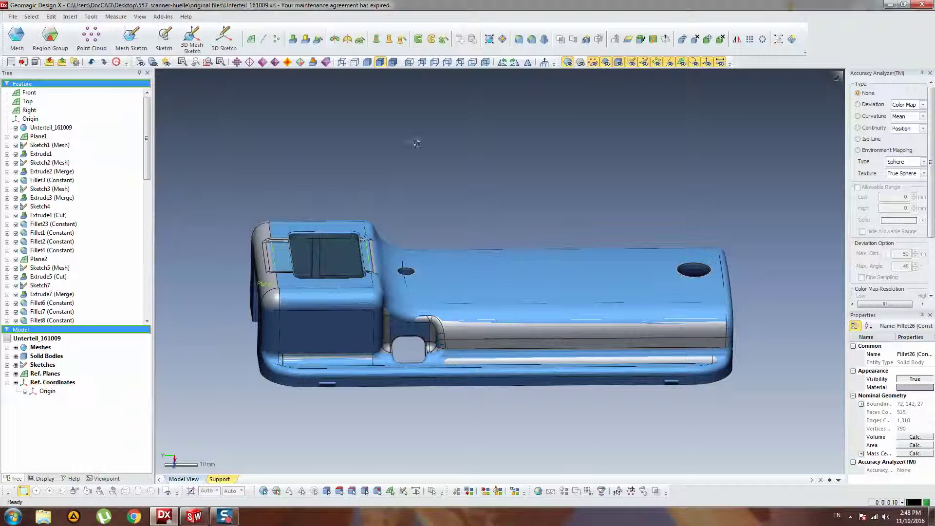
Step: Hide the solid bodies to inspect the scan mesh from inside and outside, and show them again for comparison
left_click(16, 356)
right_click_drag(446, 213, 579, 351)
right_click_drag(411, 206, 409, 299)
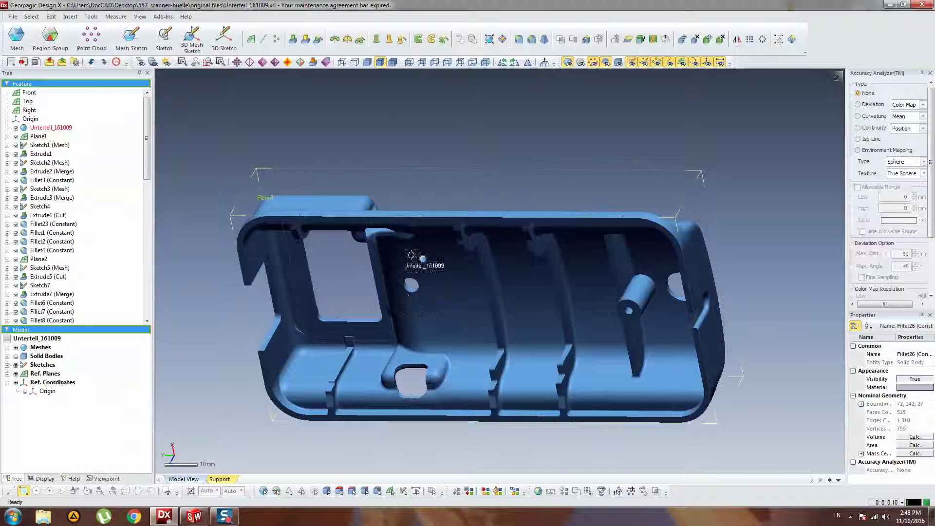
right_click_drag(394, 206, 214, 222)
left_click(16, 357)
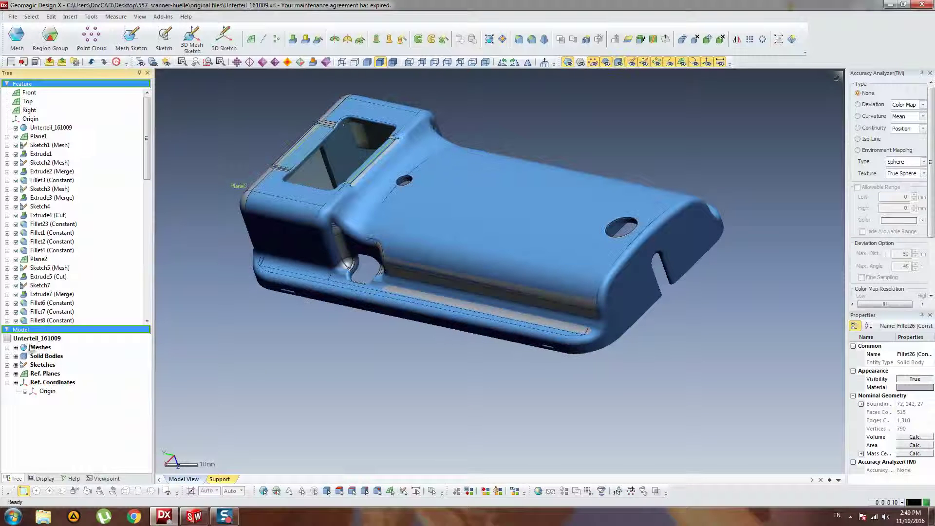
right_click_drag(431, 192, 282, 214)
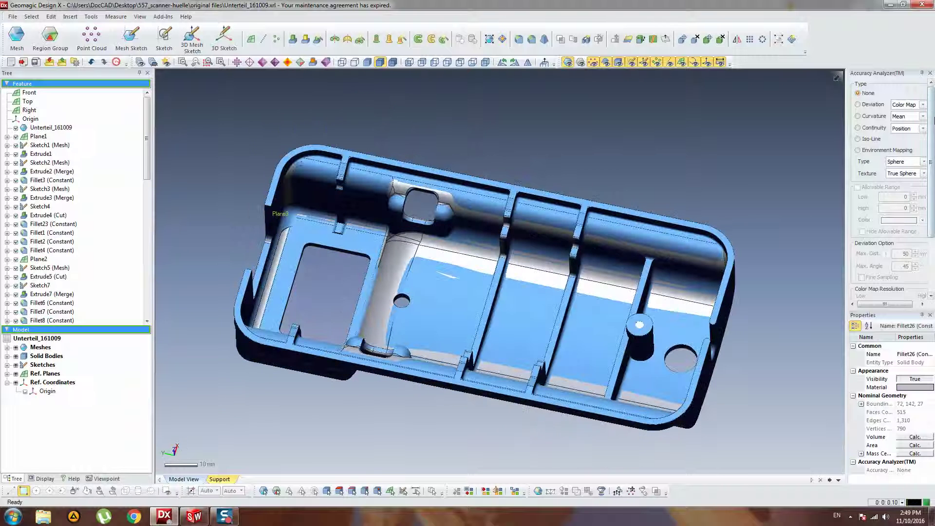
Step: Show the deviation color map on the solid housing and examine its interior and exterior surfaces
left_click(858, 104)
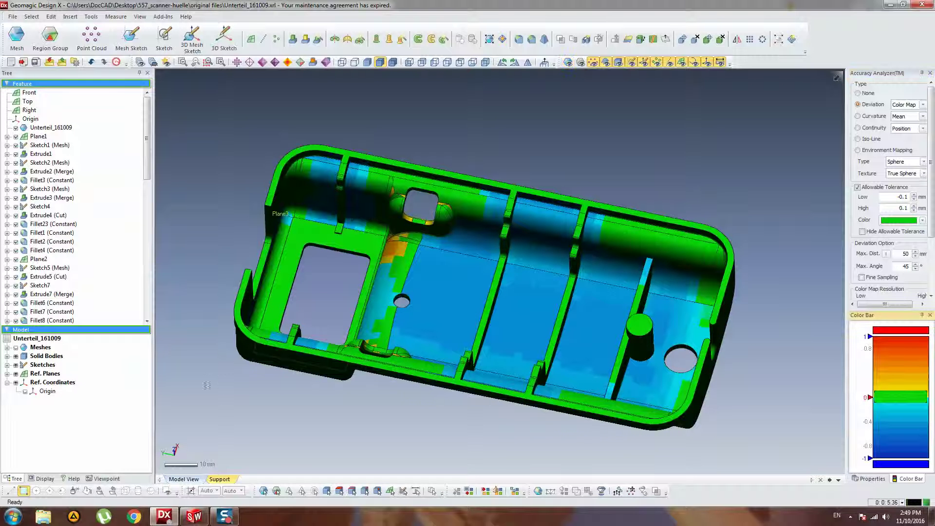
right_click_drag(370, 314, 313, 255)
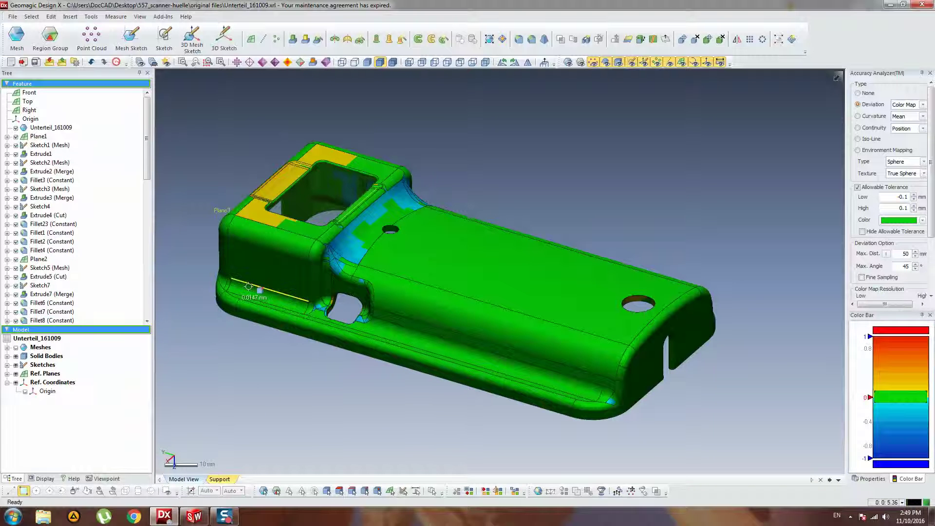
right_click_drag(425, 332, 479, 128)
right_click_drag(479, 127, 425, 214, "ctrl")
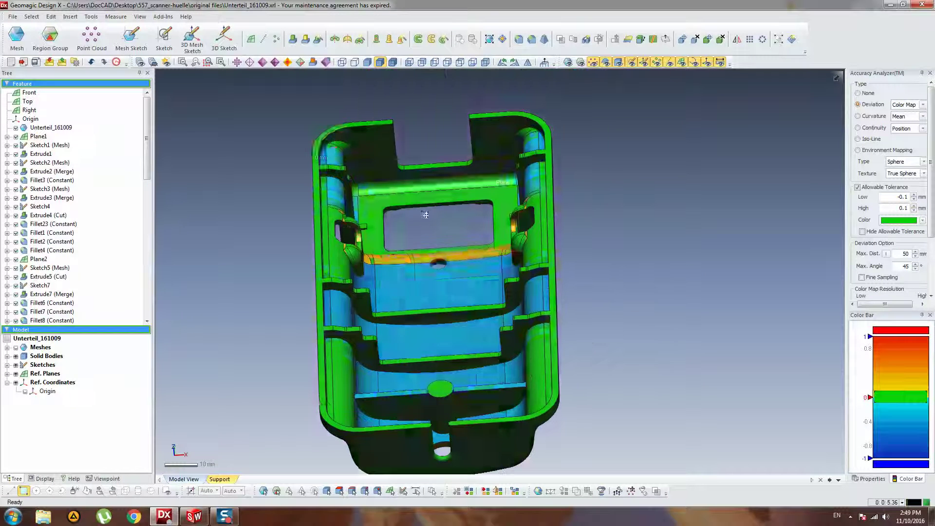
right_click_drag(426, 215, 444, 316)
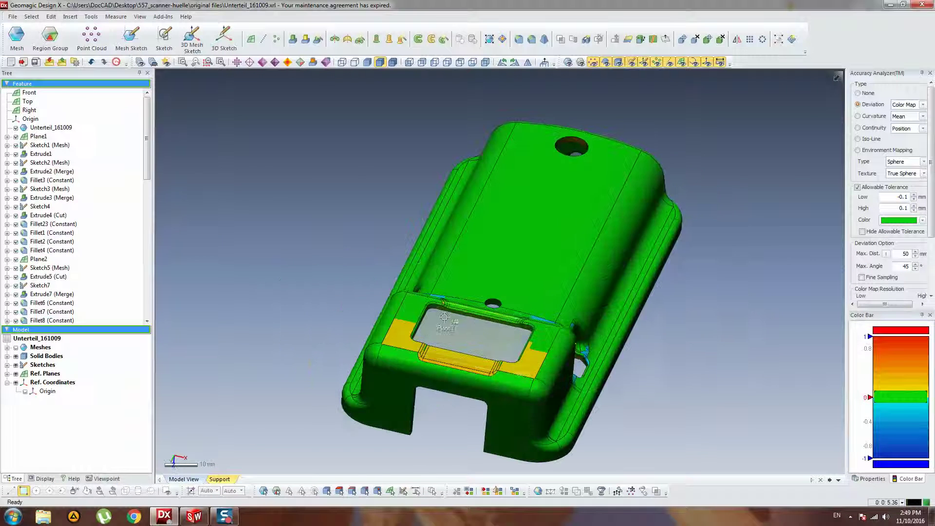
right_click_drag(498, 344, 616, 336)
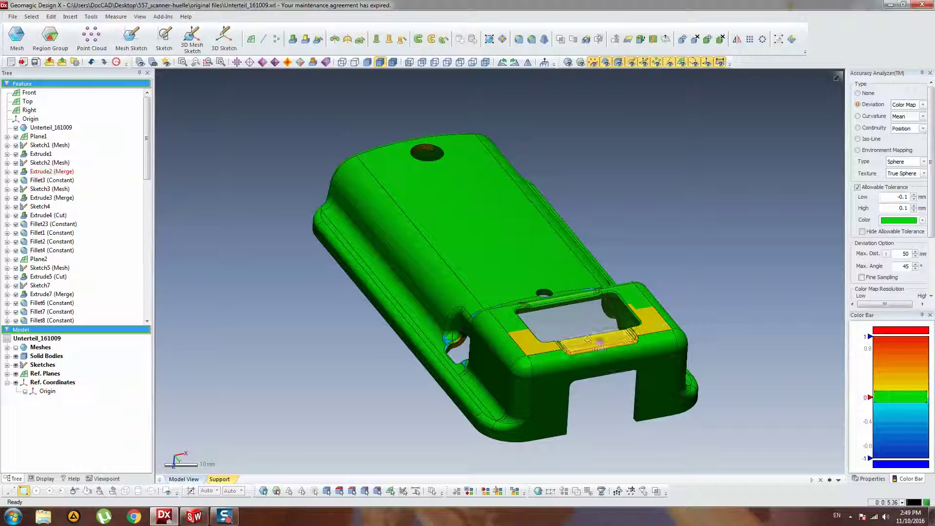
right_click_drag(648, 314, 495, 409)
Step: Overlay the scan mesh on the deviation-mapped body to compare them around the housing, and hide the mesh again
left_click(17, 348)
right_click_drag(390, 287, 471, 336)
right_click_drag(468, 296, 428, 239)
left_click(16, 348)
right_click_drag(365, 261, 390, 288)
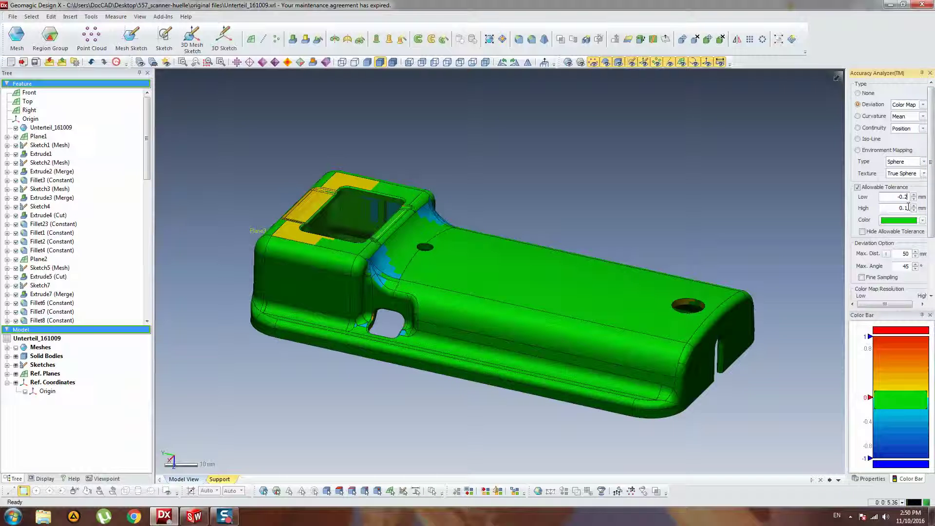
Step: Set the allowable deviation tolerance to -0.3 to 0.3 mm and inspect the outer and inner faces of the housing
key("Return")
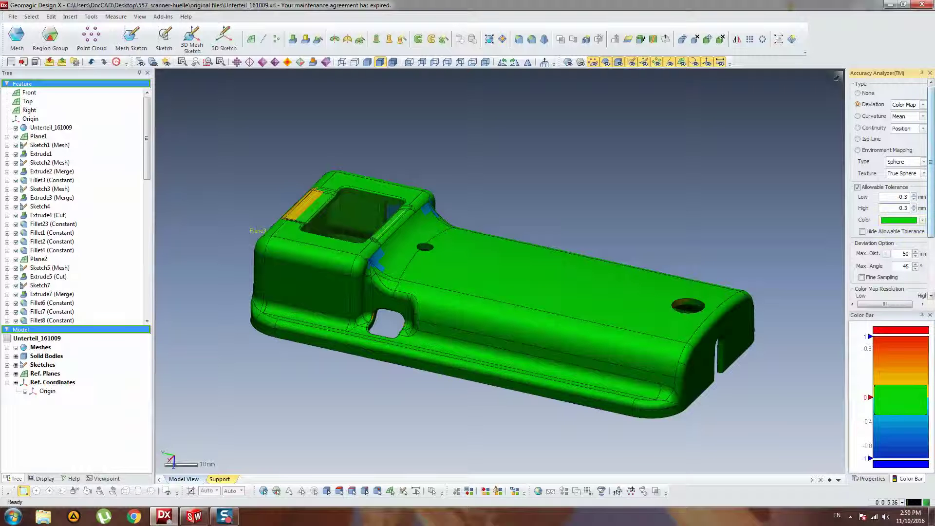
mouse_move(560, 131)
right_mouse_down()
mouse_move(618, 179)
mouse_move(555, 299)
right_mouse_up()
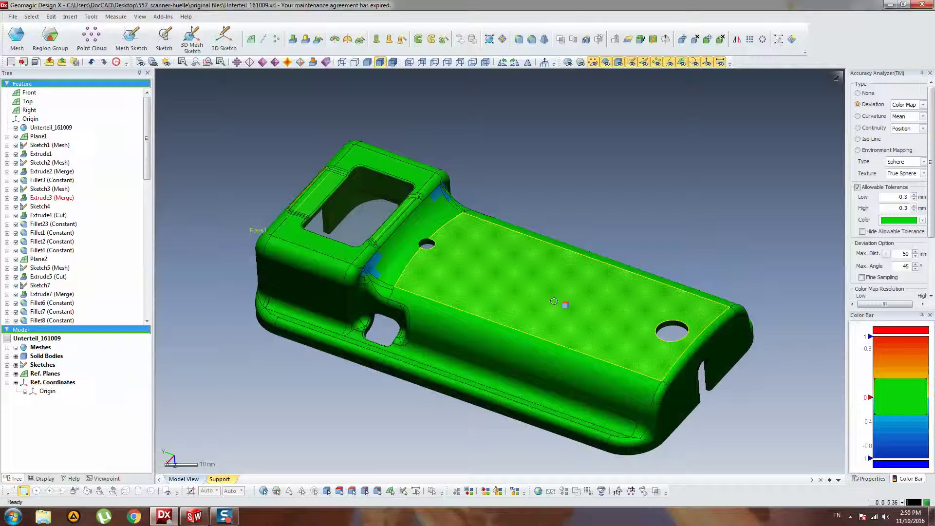
mouse_move(481, 149)
right_mouse_down()
mouse_move(512, 296)
mouse_move(495, 418)
right_mouse_up()
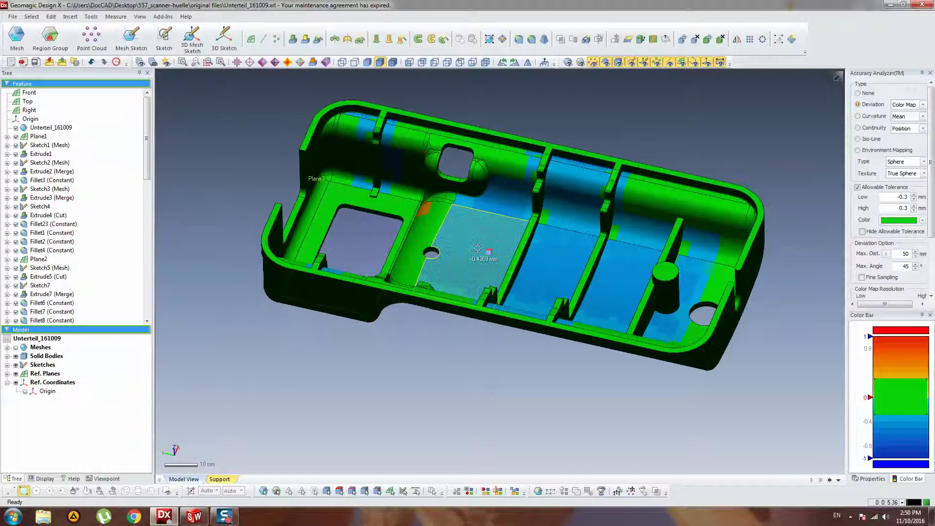
mouse_move(608, 311)
right_mouse_down()
mouse_move(611, 333)
mouse_move(608, 325)
right_mouse_up()
right_click_drag(426, 221, 401, 238)
right_click_drag(478, 250, 471, 208)
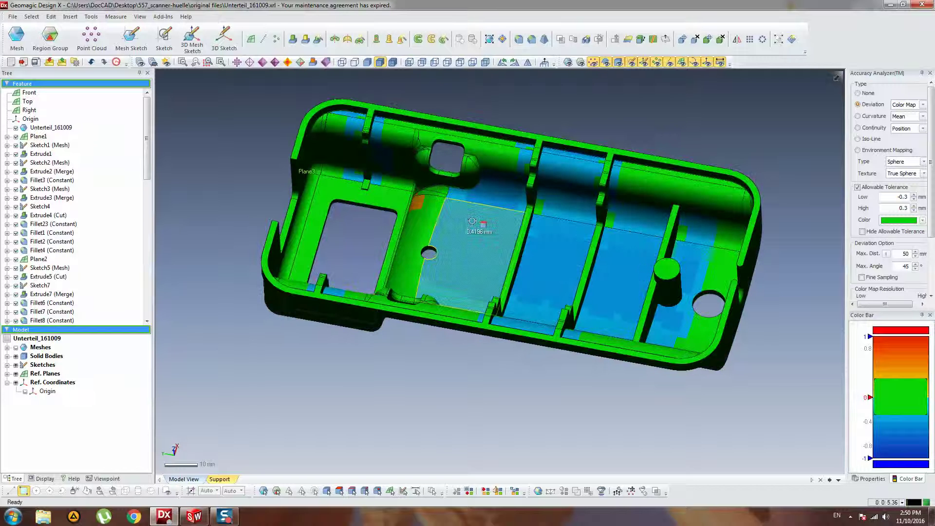
Step: Show the scan mesh without the solid bodies and closely inspect its interior around the rectangular window and small hole
left_click(15, 348)
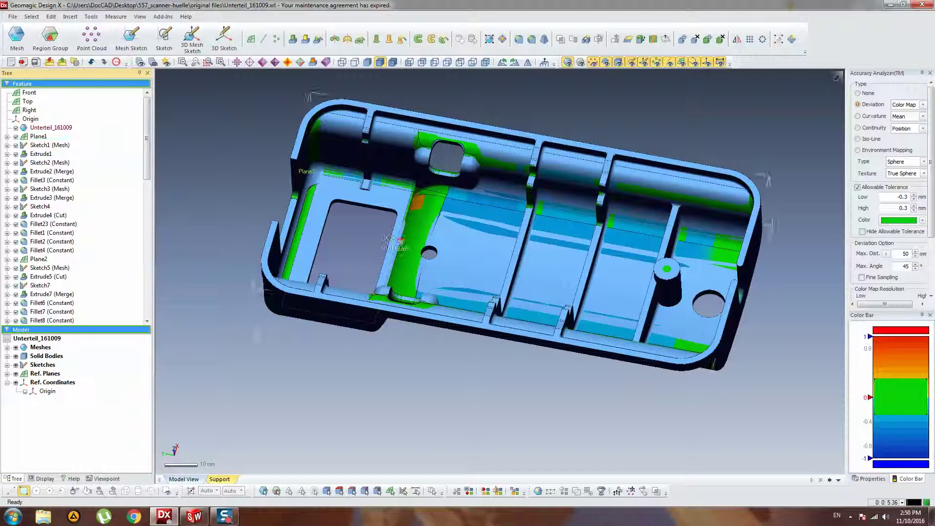
left_click(15, 356)
right_click_drag(491, 239, 517, 262)
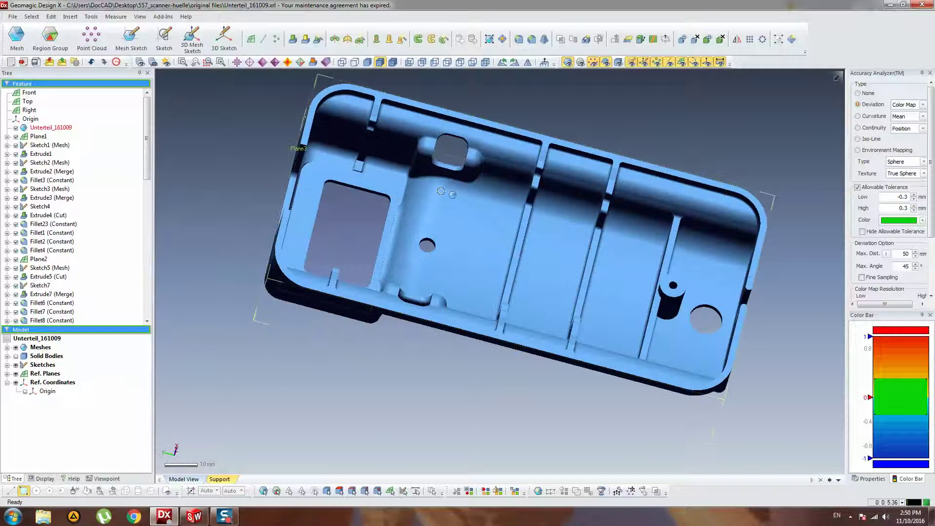
mouse_move(435, 231)
right_mouse_down()
mouse_move(428, 244)
mouse_move(450, 248)
mouse_move(362, 239)
mouse_move(438, 195)
mouse_move(480, 234)
right_mouse_up()
scroll(413, 220, "up", 4)
mouse_move(414, 220)
right_mouse_down("ctrl")
mouse_move(327, 175)
mouse_move(386, 169)
mouse_move(313, 156)
mouse_move(528, 232)
right_mouse_up("ctrl")
scroll(386, 168, "up", 2)
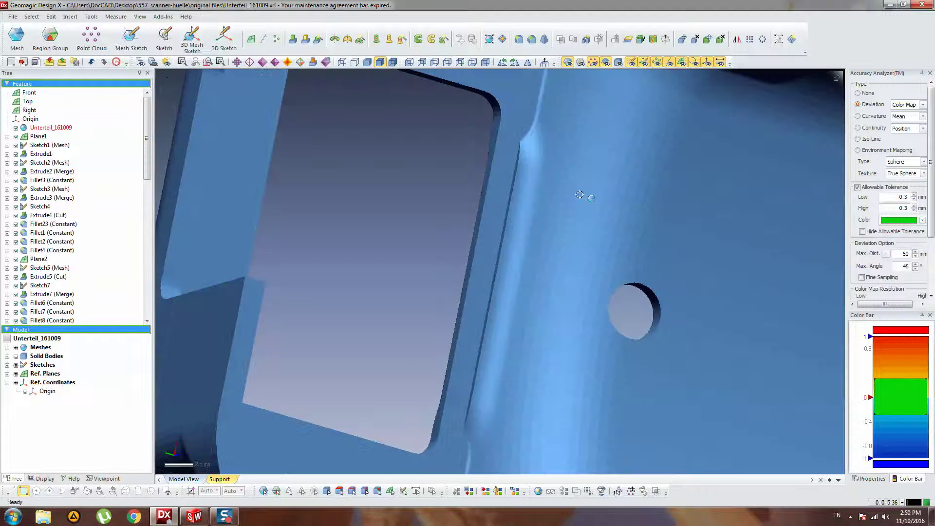
scroll(474, 323, "up", 2)
scroll(484, 288, "down", 4)
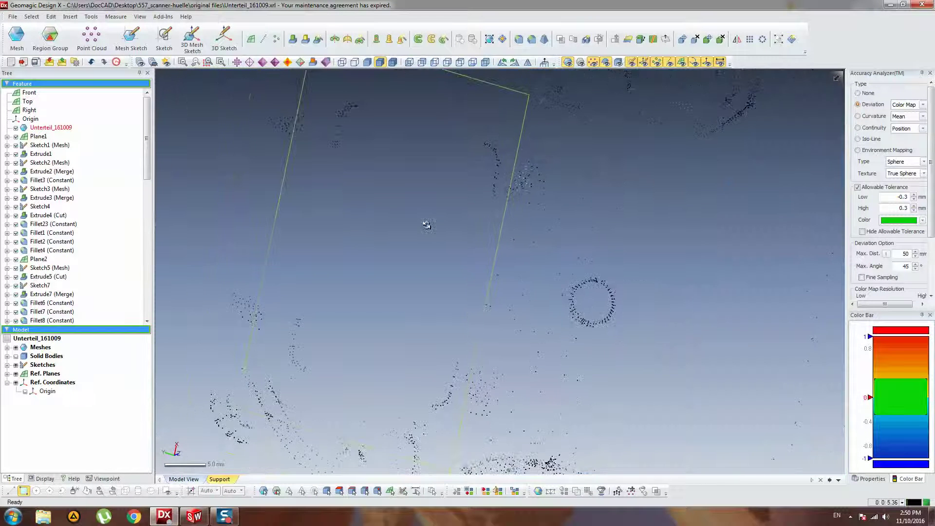
scroll(230, 184, "up", 3)
scroll(338, 167, "up", 2)
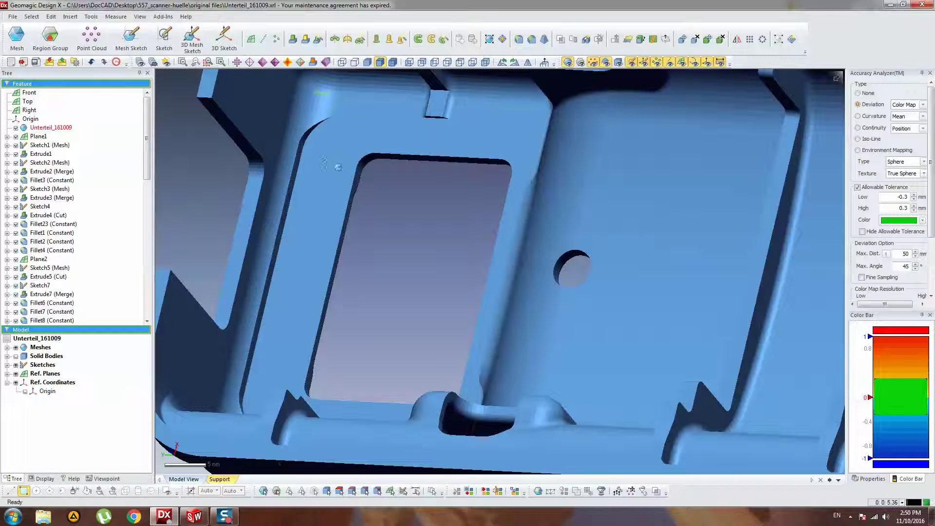
Step: Inspect the scan mesh from straight below, from the outside and along its inner ribs
key("ctrl+0")
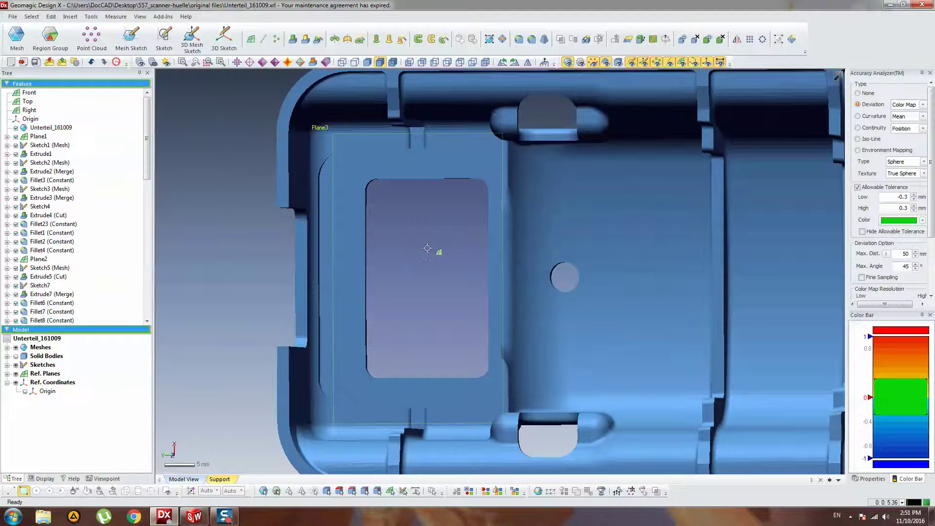
scroll(427, 248, "down", 3)
right_click_drag(485, 183, 405, 370)
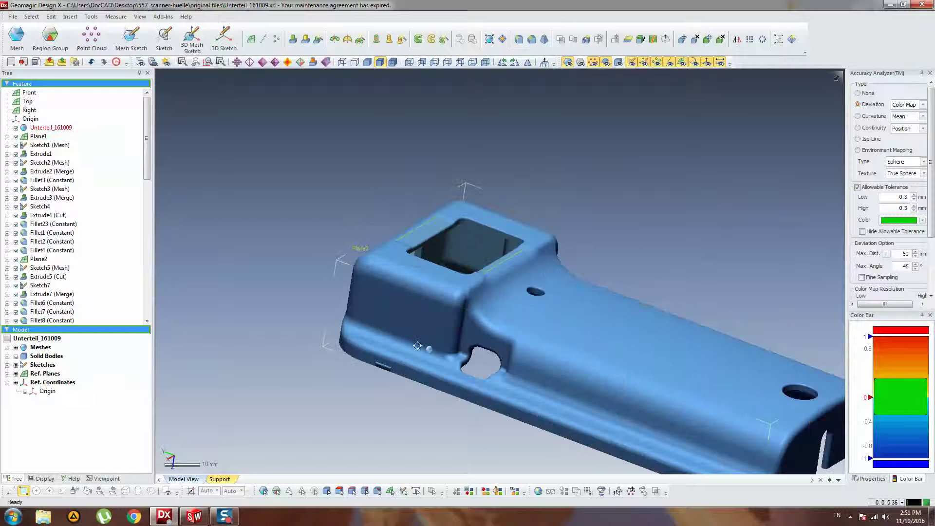
key("ctrl+6")
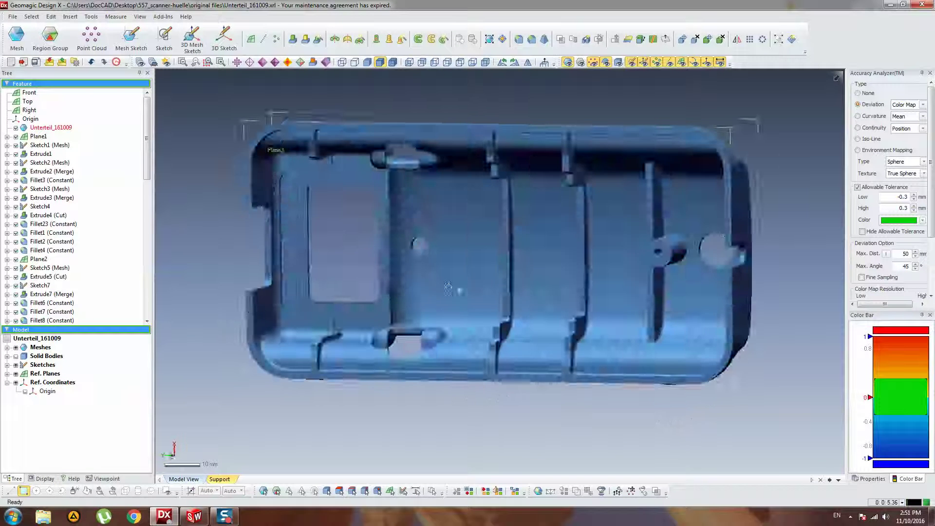
right_click_drag(515, 144, 556, 185)
Step: Turn off the deviation analysis and display the solid bodies with the mesh hidden
left_click(857, 93)
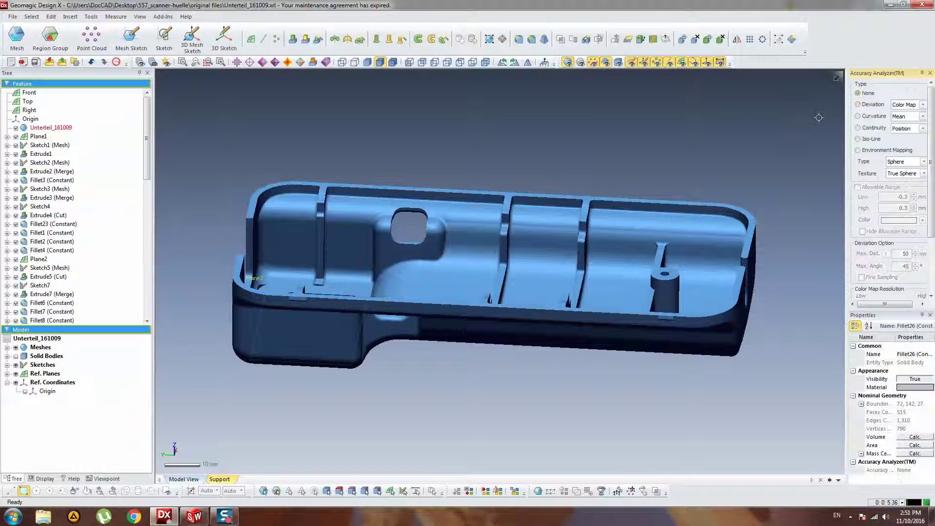
right_click_drag(783, 138, 282, 223)
left_click(16, 356)
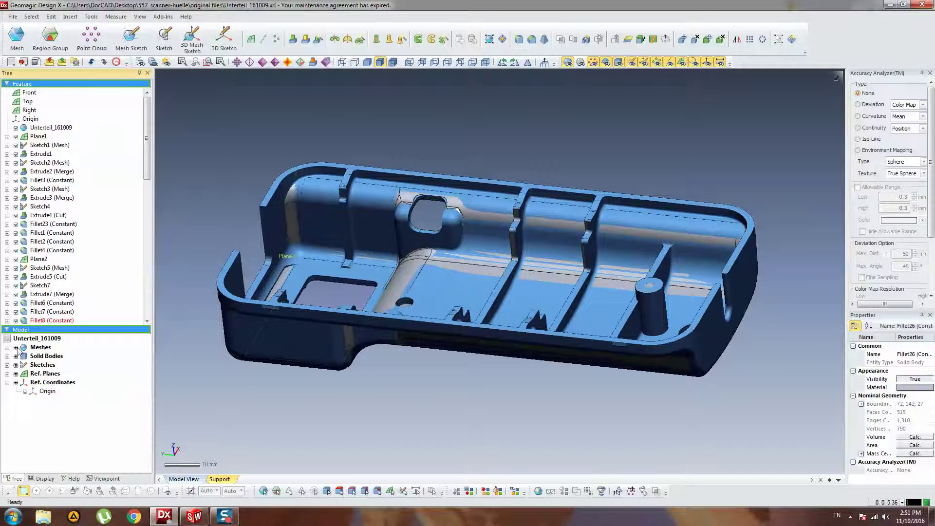
right_click_drag(419, 234, 104, 112)
right_click_drag(104, 64, 136, 108)
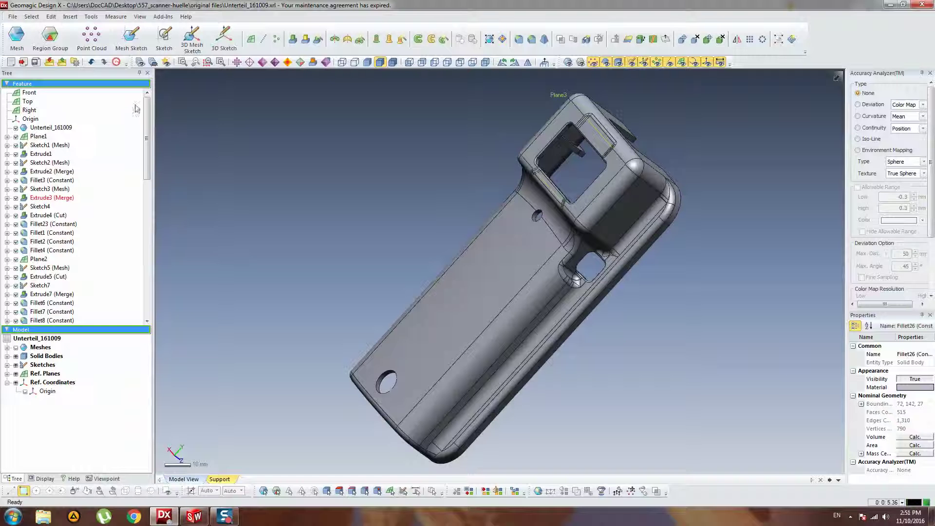
Step: Run LiveTransfer to SolidWorks from the first feature, using the SolidWorks 2012 option
left_click(13, 18)
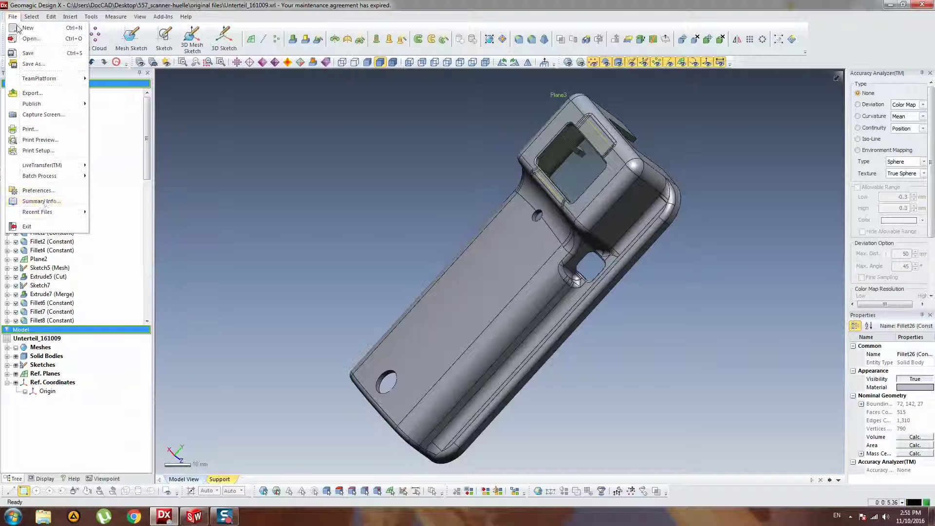
mouse_move(56, 166)
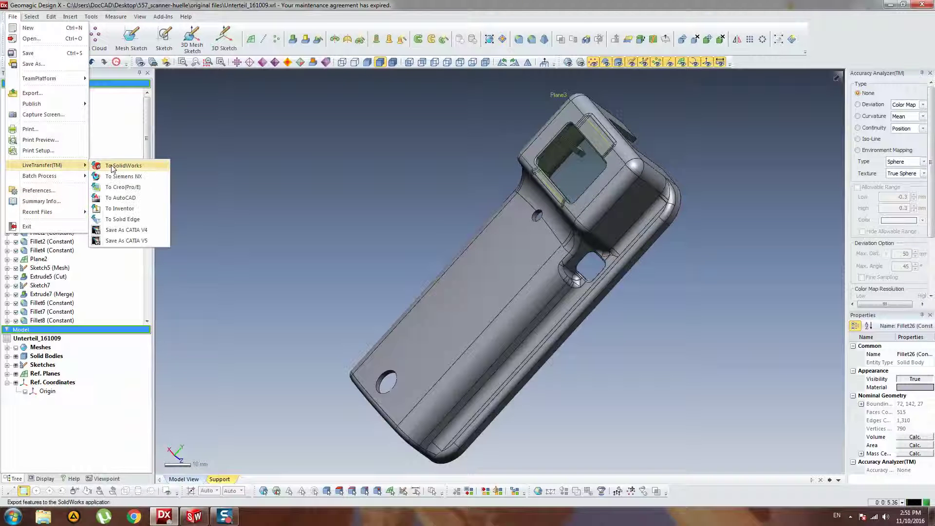
left_click(115, 167)
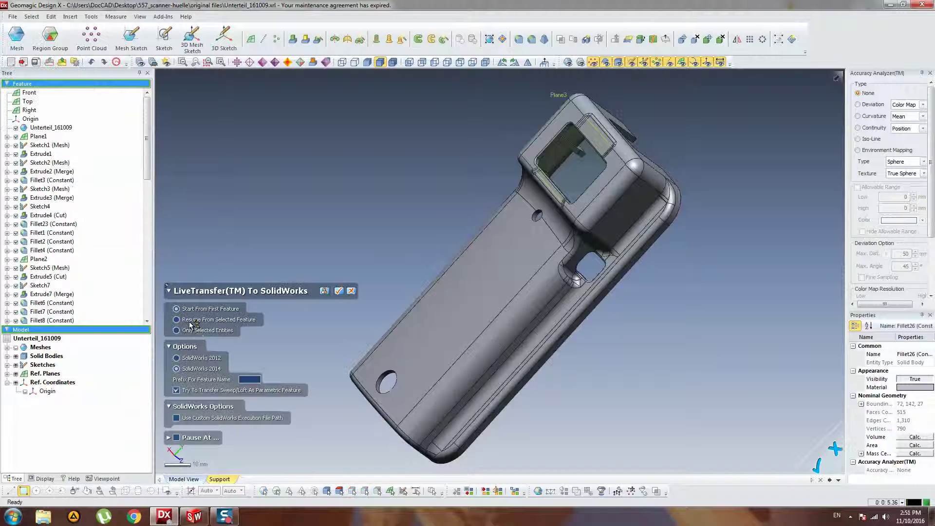
left_click_drag(189, 263, 169, 82)
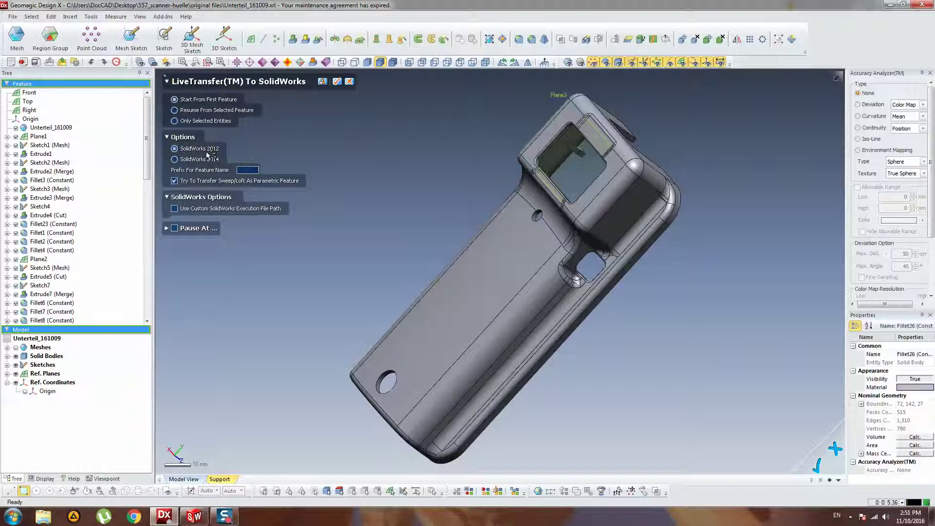
left_click(194, 517)
left_click(195, 521)
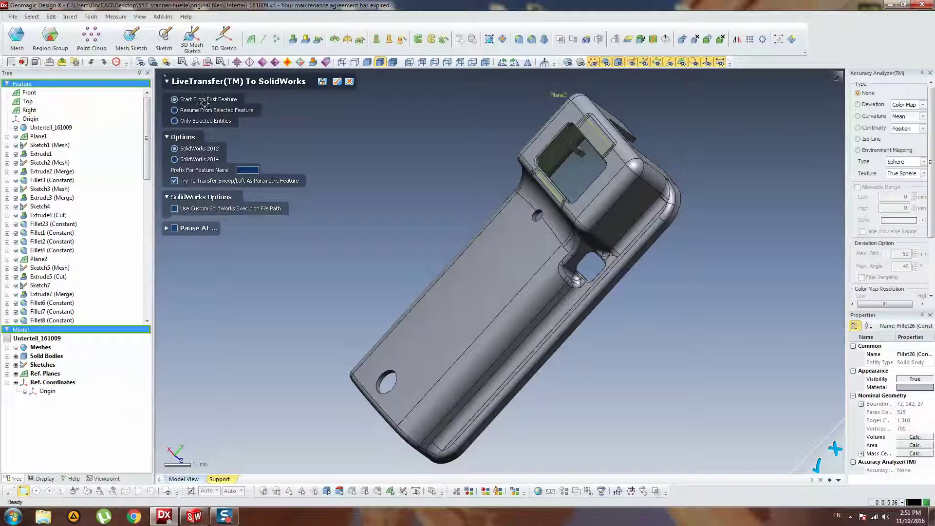
left_click(337, 82)
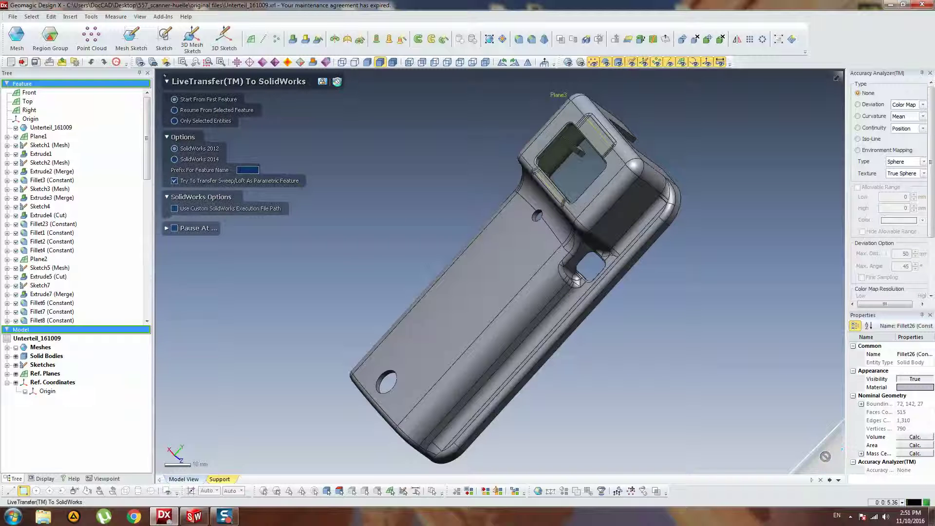
Step: Switch to SolidWorks, acknowledge the transfer pause and examine the partly transferred housing's inner ribs from the open side
left_click(201, 522)
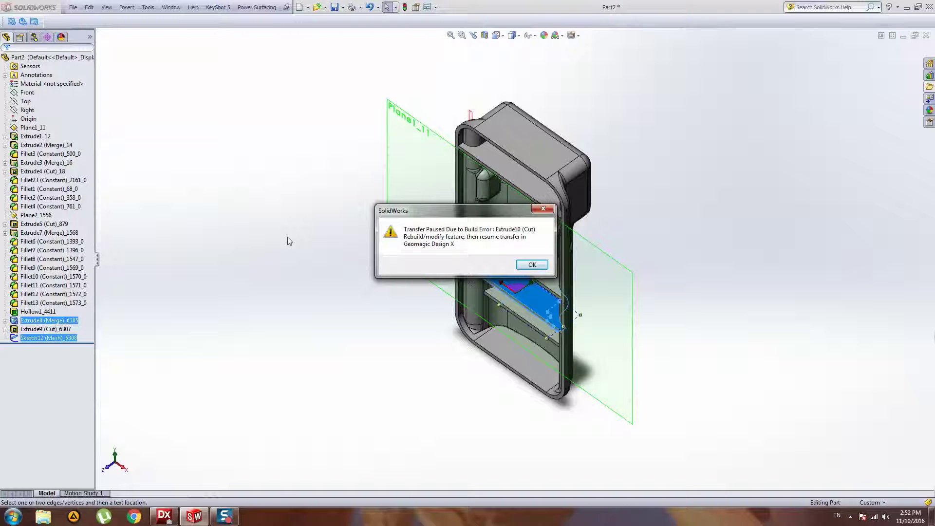
left_click(532, 263)
left_click(244, 292)
middle_click_drag(244, 290, 334, 229)
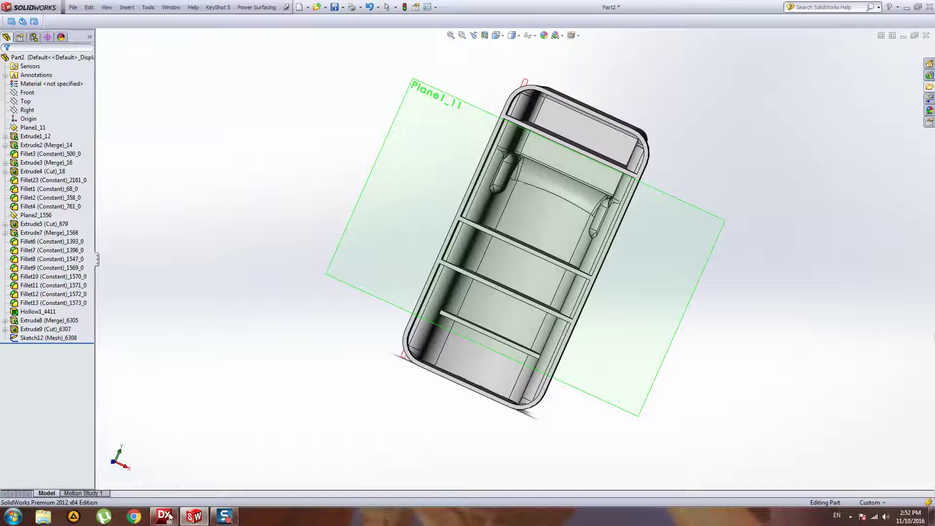
Step: Switch to Geomagic Design X and resume LiveTransfer to SolidWorks from Sketch12 (Mesh), acknowledging the build-error pause
left_click(167, 516)
right_click(57, 312)
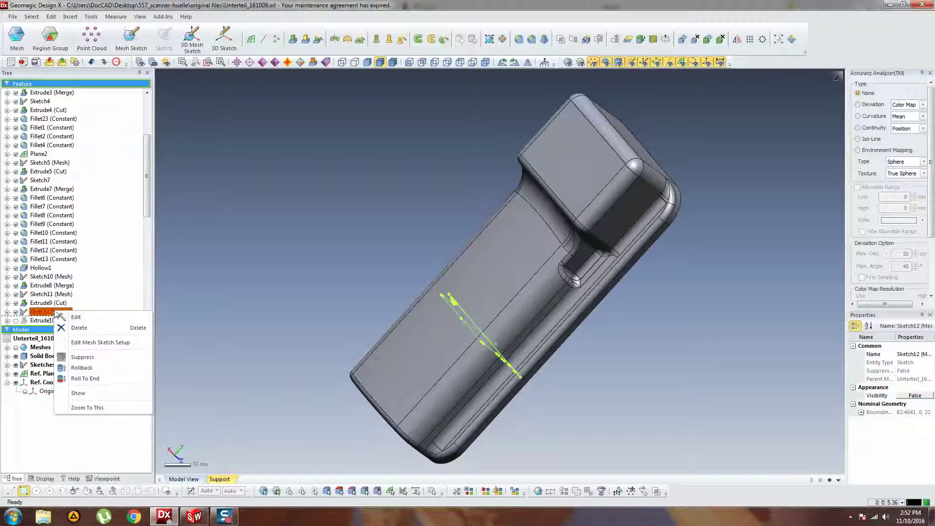
left_click(13, 17)
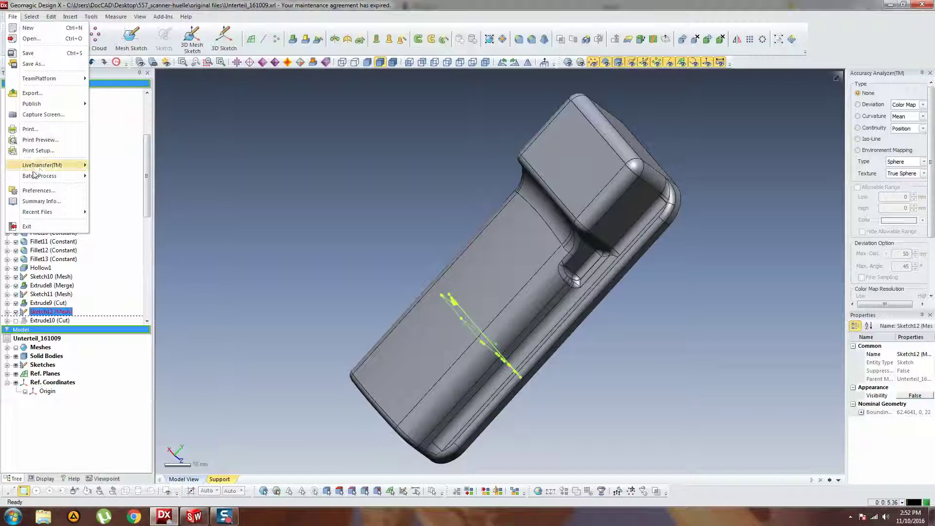
mouse_move(41, 168)
left_click(117, 166)
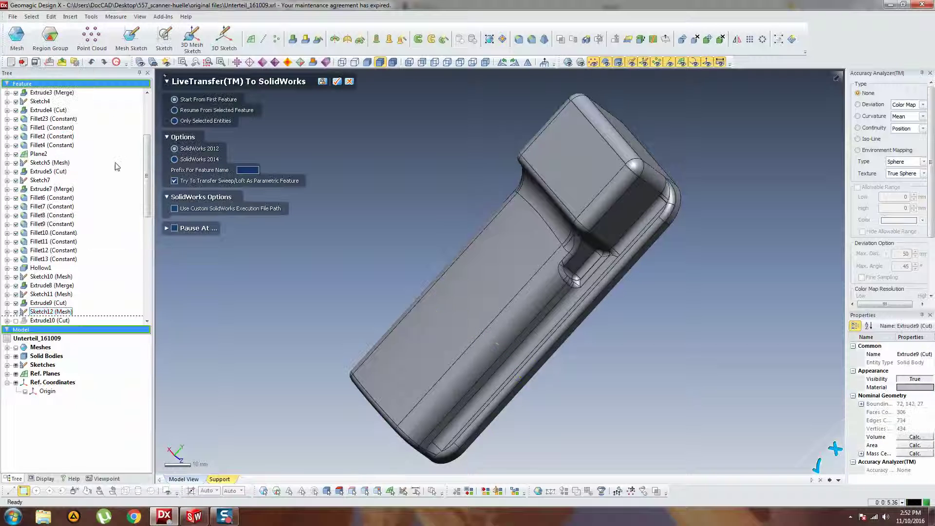
left_click(174, 111)
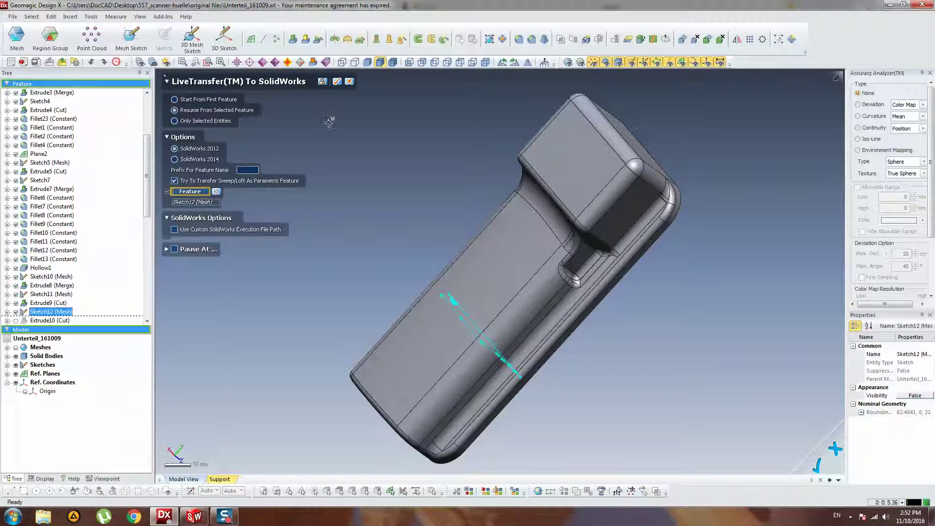
left_click(340, 83)
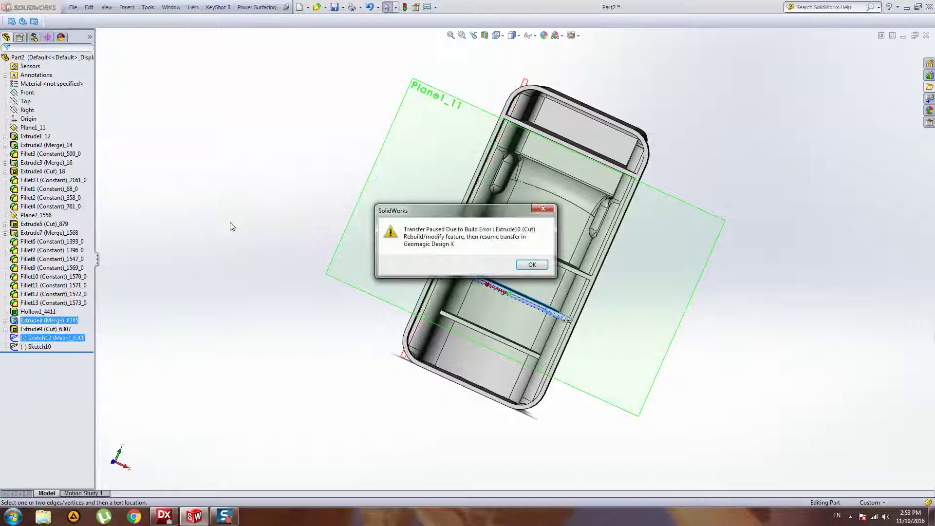
left_click(533, 265)
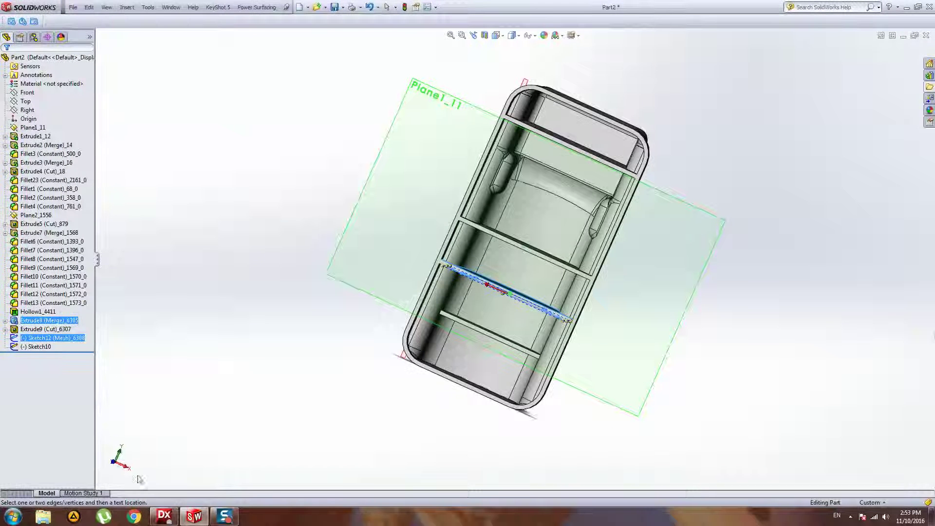
Step: Switch back to Geomagic Design X and roll the feature history forward to include Extrude10 (Cut)
left_click(164, 515)
left_click_drag(150, 204, 149, 230)
right_click(56, 252)
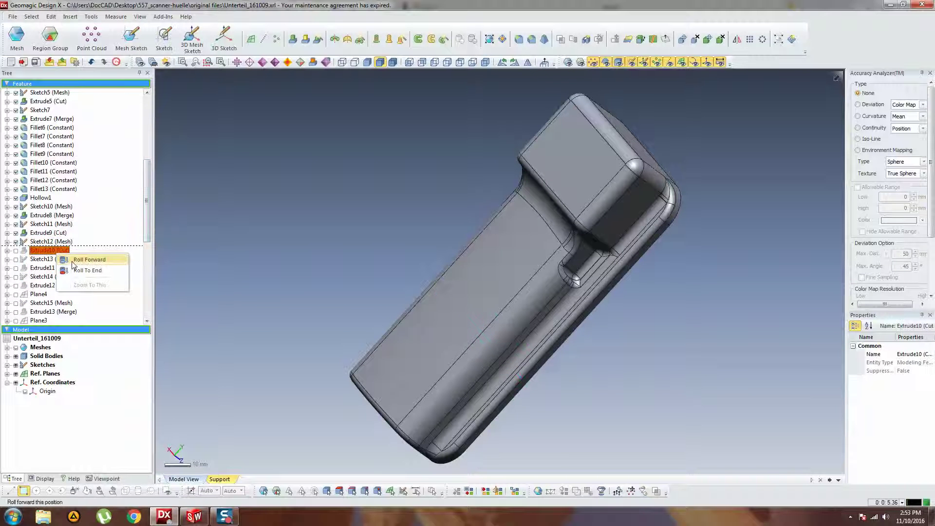
left_click(78, 260)
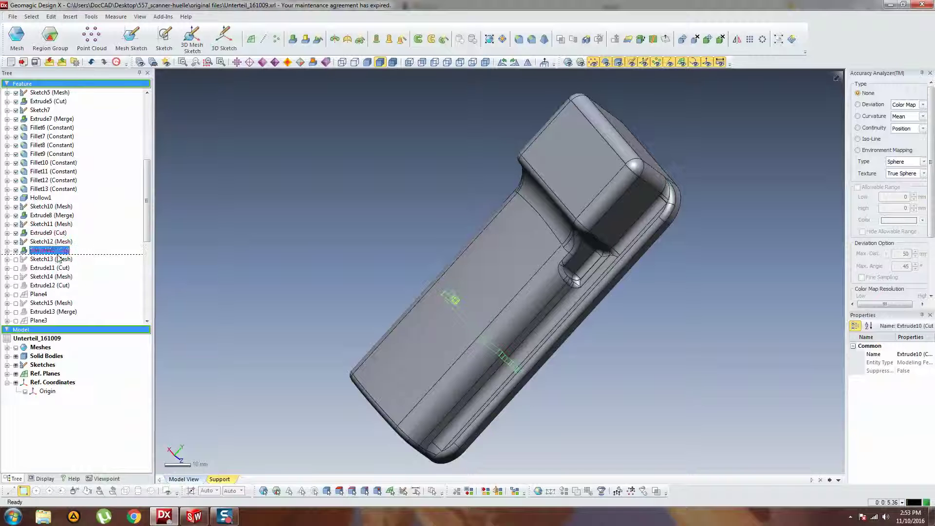
Step: Try to resume LiveTransfer to SolidWorks from Extrude10 (Cut)
left_click(15, 16)
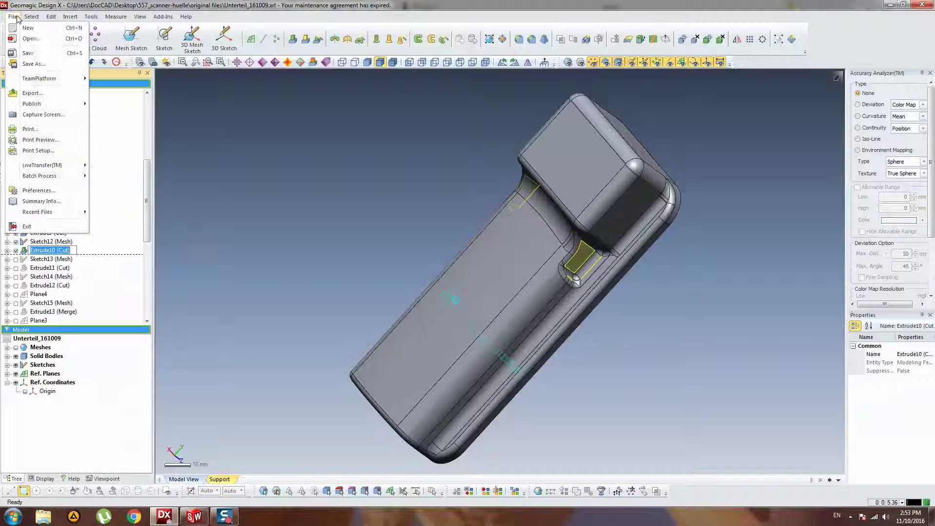
left_click(57, 253)
left_click(13, 17)
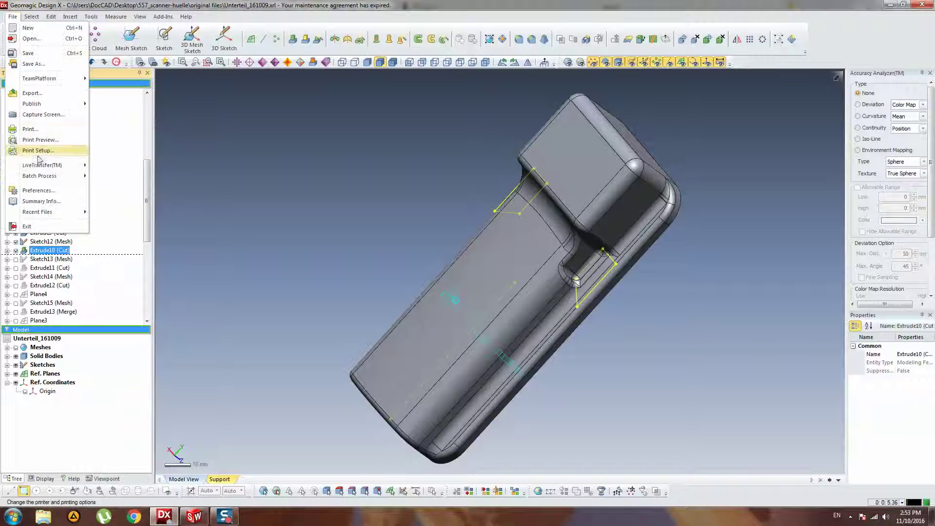
mouse_move(49, 165)
left_click(136, 165)
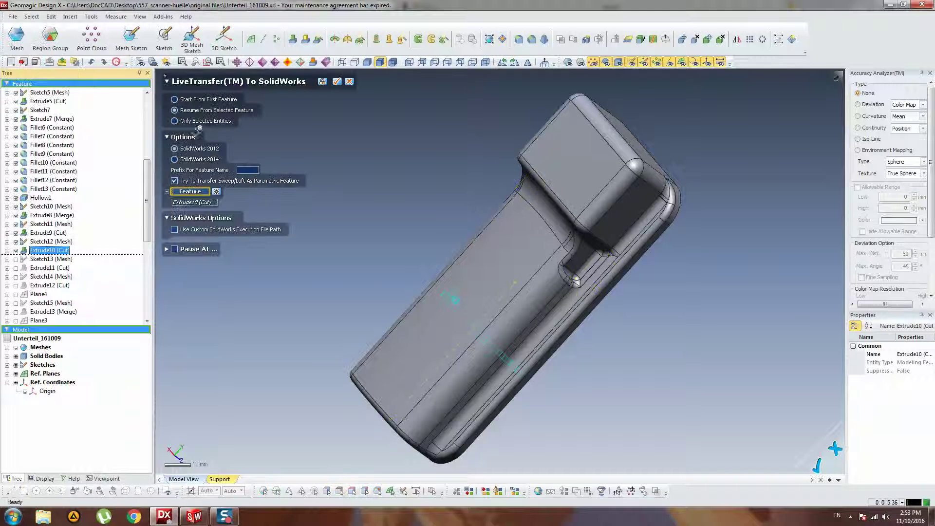
left_click(337, 81)
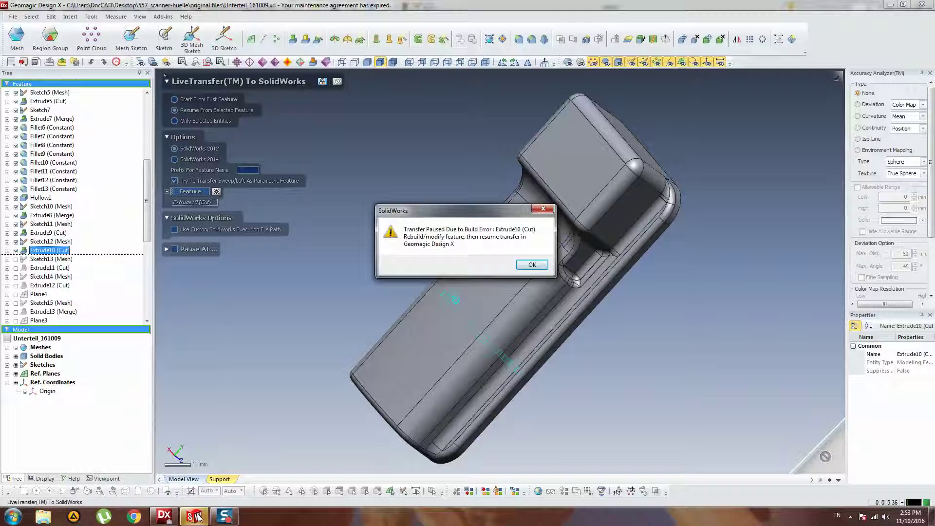
left_click(531, 265)
Step: Roll the feature history forward to include Sketch13 (Mesh) and select that sketch
right_click(73, 260)
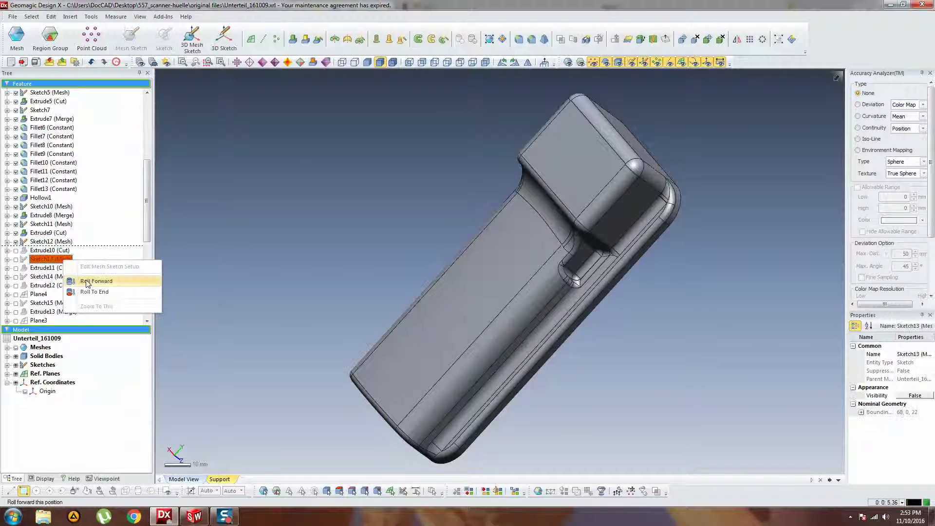
left_click(84, 281)
right_click(67, 263)
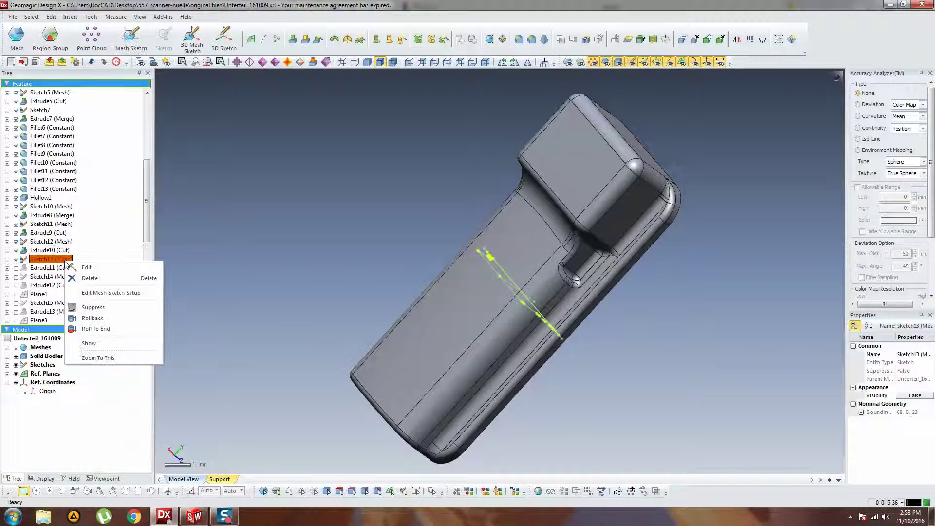
Step: Resume LiveTransfer to SolidWorks from Sketch13 (Mesh), then acknowledge the transfer pause in SolidWorks
left_click(12, 16)
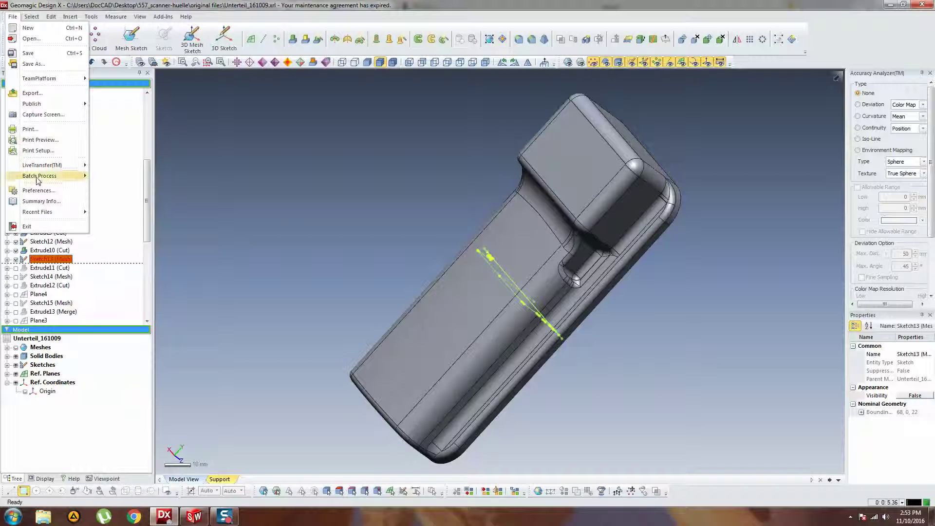
mouse_move(41, 167)
left_click(111, 166)
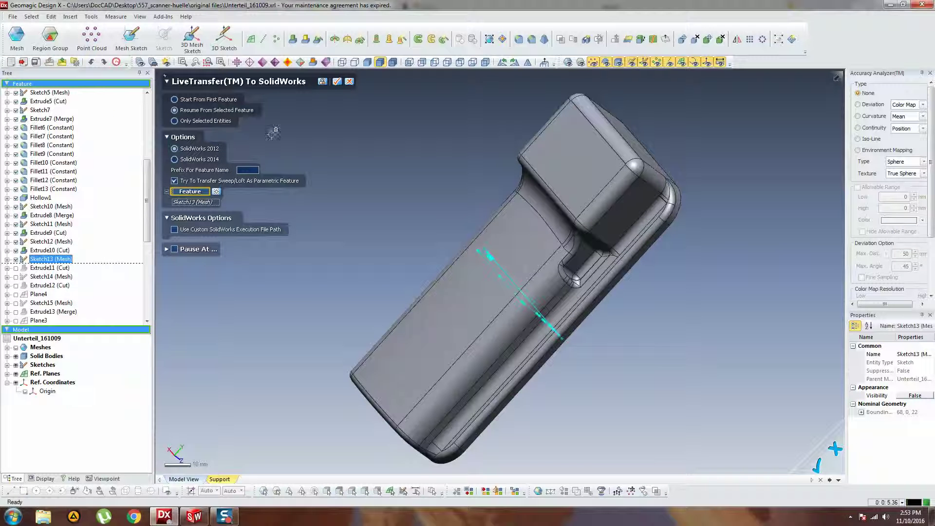
left_click(337, 82)
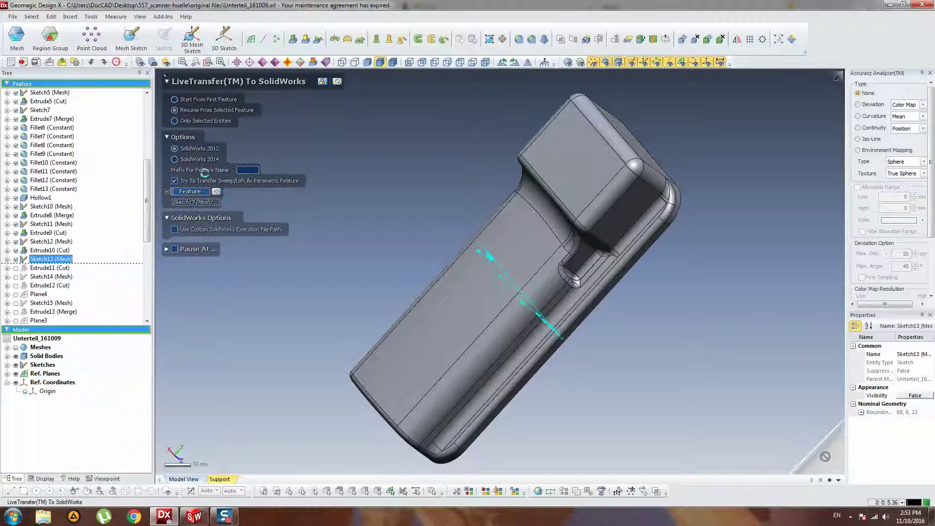
left_click(194, 516)
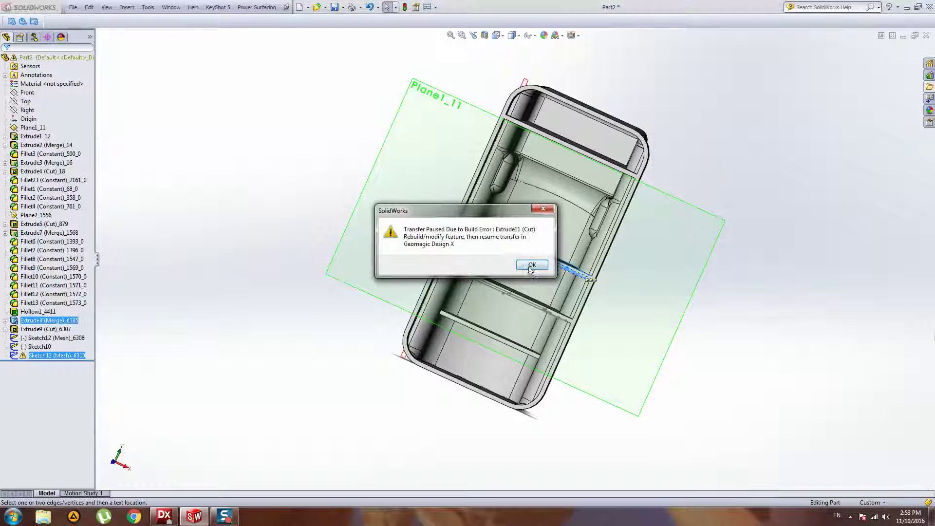
left_click(533, 267)
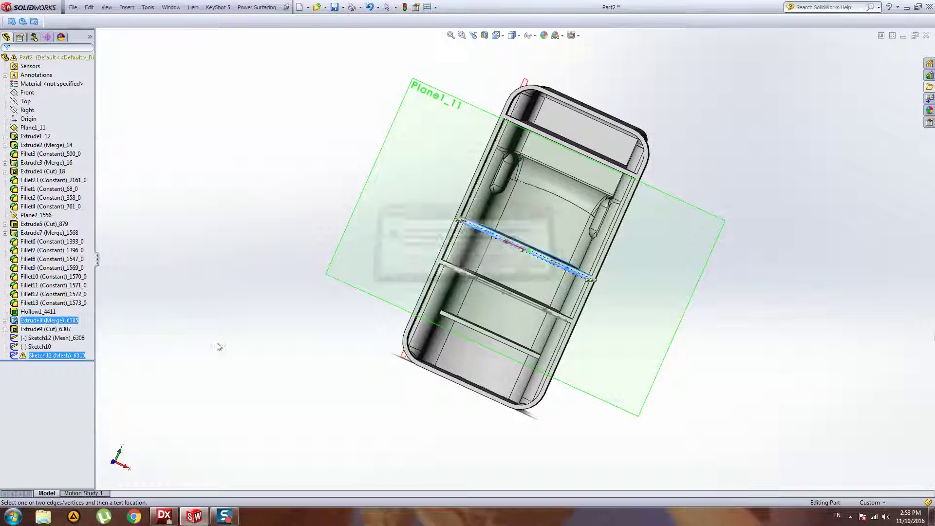
Step: Switch to Geomagic Design X and roll the feature history forward through Extrude11 (Cut) and Sketch14 (Mesh)
left_click(165, 517)
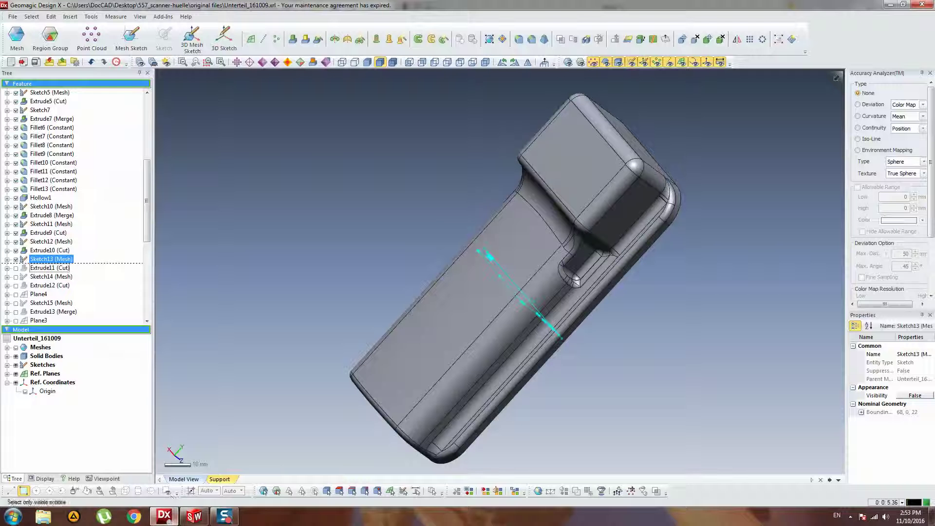
right_click(68, 269)
left_click(77, 276)
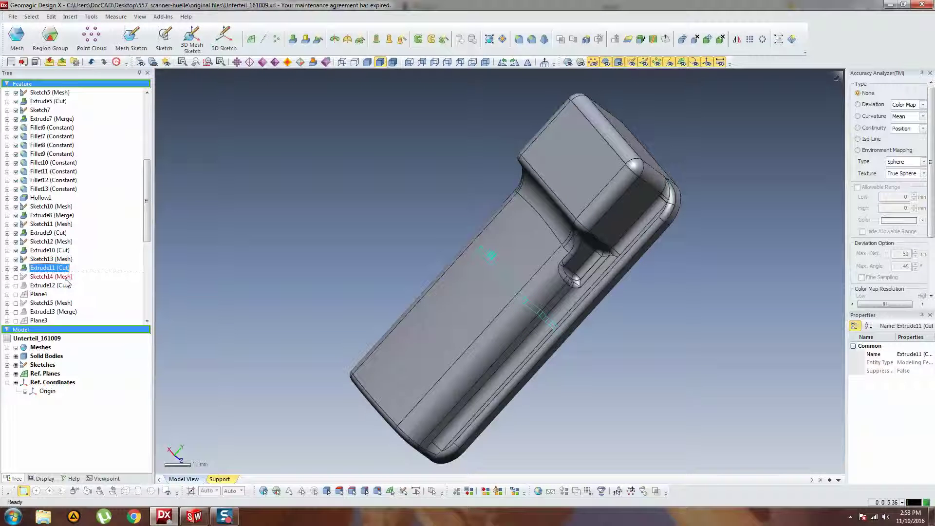
right_click(66, 280)
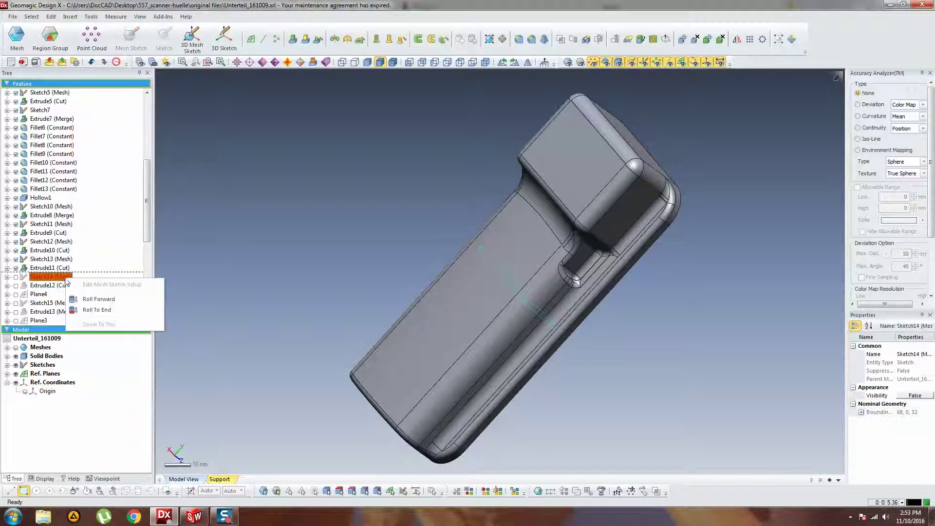
left_click(80, 297)
right_click(60, 277)
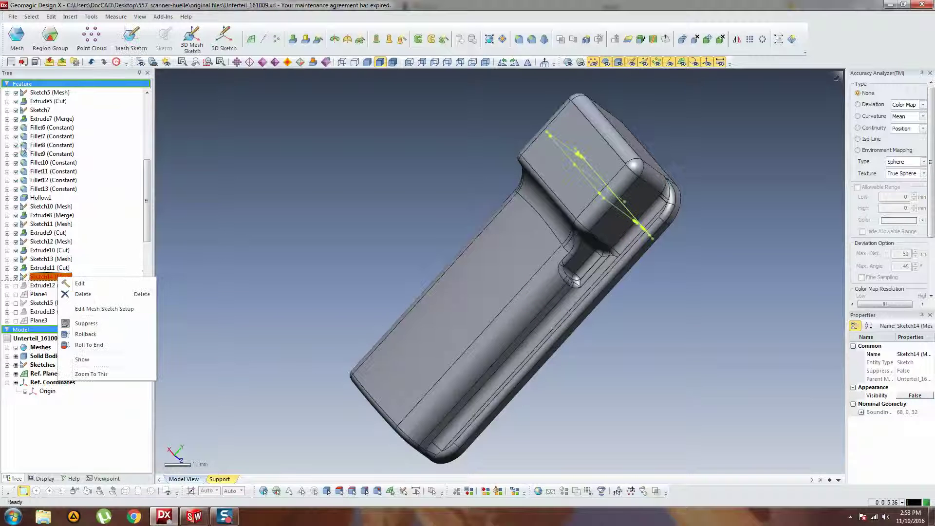
Step: Resume LiveTransfer to SolidWorks from Sketch14 (Mesh), then acknowledge the transfer pause in SolidWorks
left_click(13, 16)
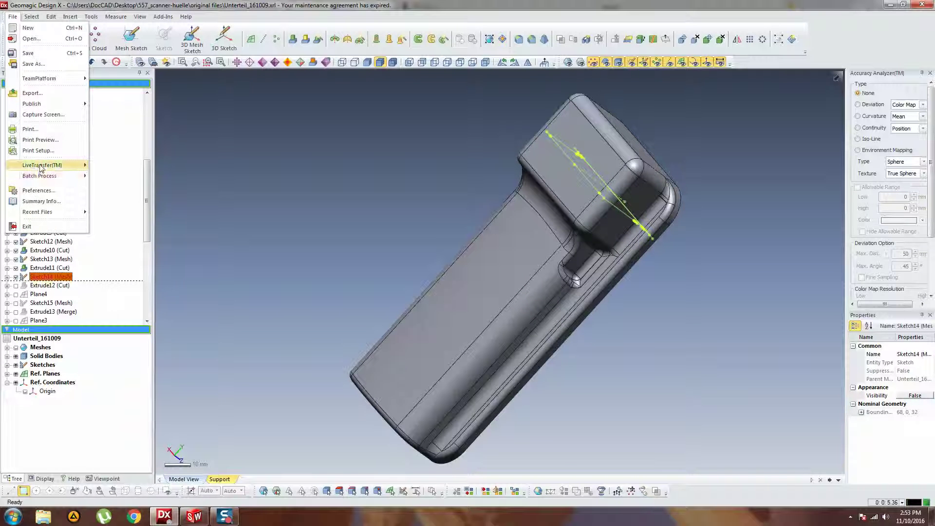
mouse_move(84, 166)
left_click(122, 165)
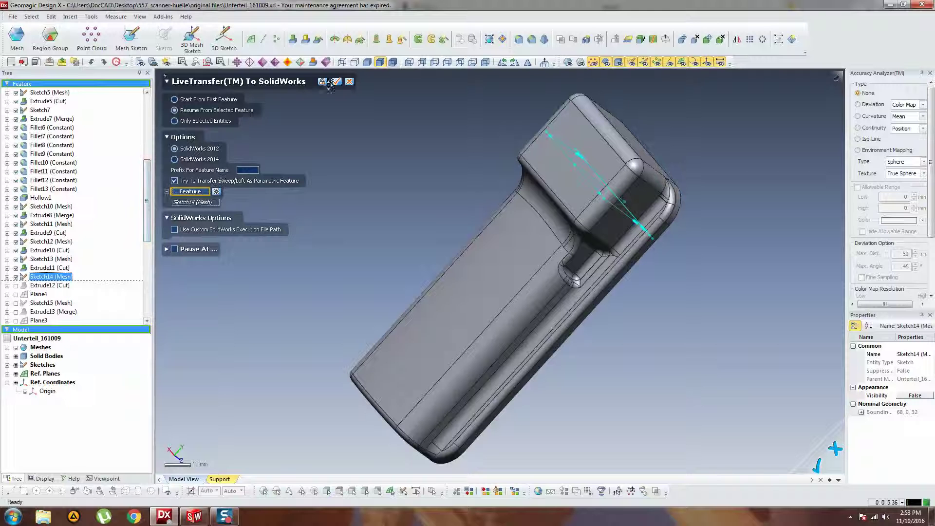
left_click(337, 82)
left_click(188, 519)
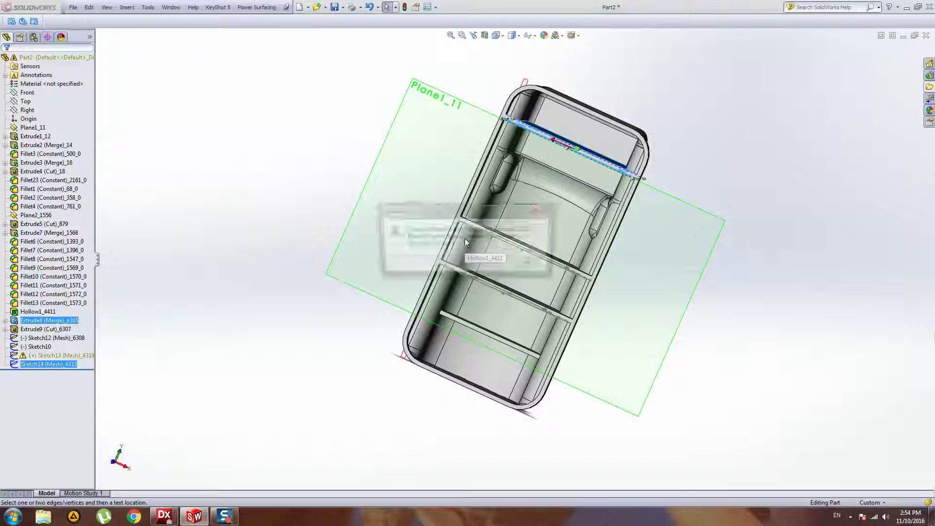
left_click(532, 264)
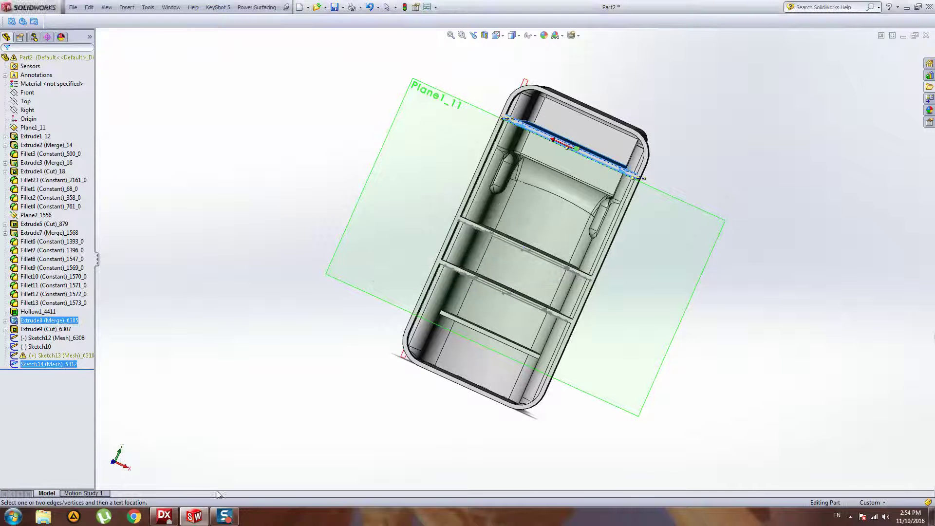
Step: Switch to Geomagic Design X and roll the feature history forward through Extrude12 (Cut) and Plane4
left_click(164, 516)
right_click(49, 288)
left_click(65, 294)
right_click(46, 296)
left_click(63, 303)
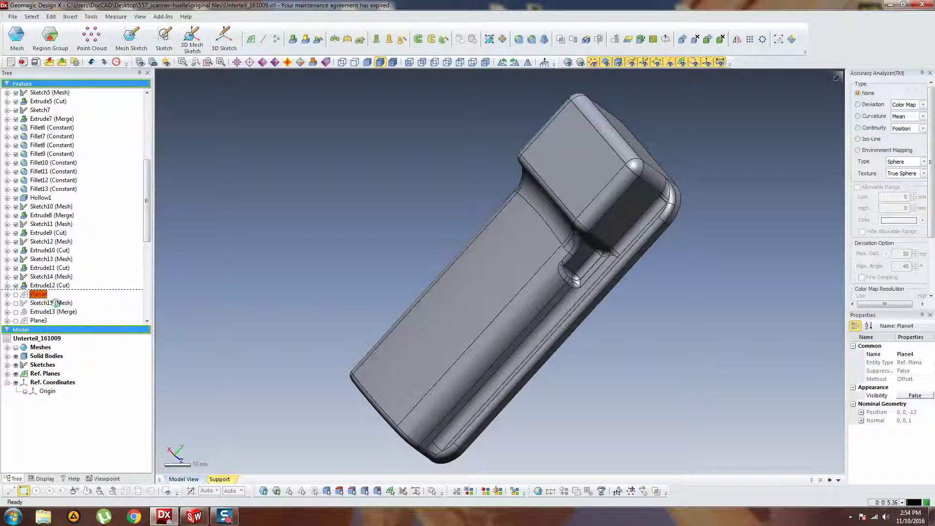
Step: Resume LiveTransfer from Plane4, switch to SolidWorks and dismiss the transfer message once the remaining features are built
left_click(12, 16)
mouse_move(39, 164)
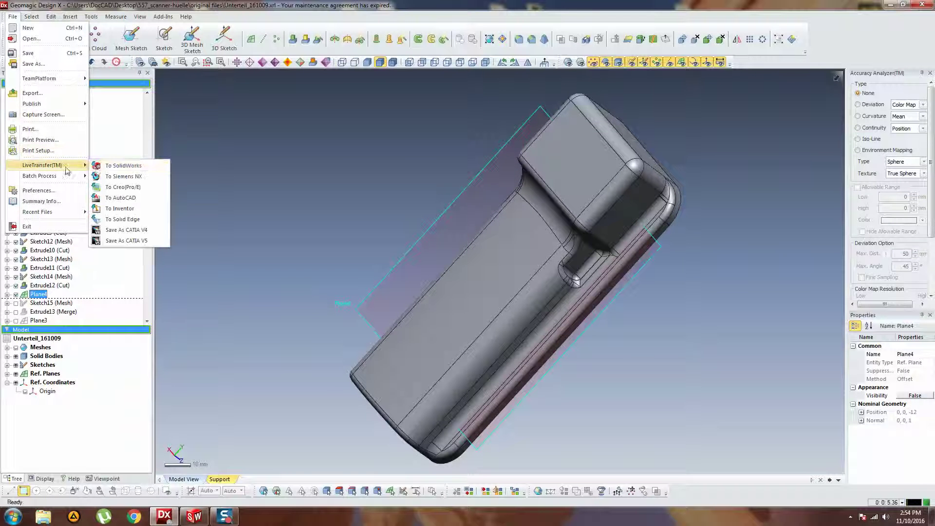
left_click(104, 167)
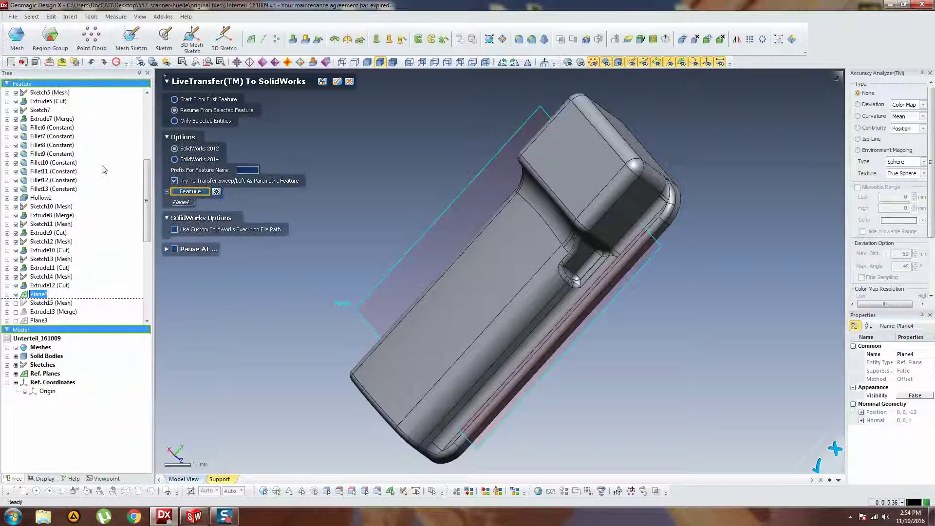
left_click(337, 82)
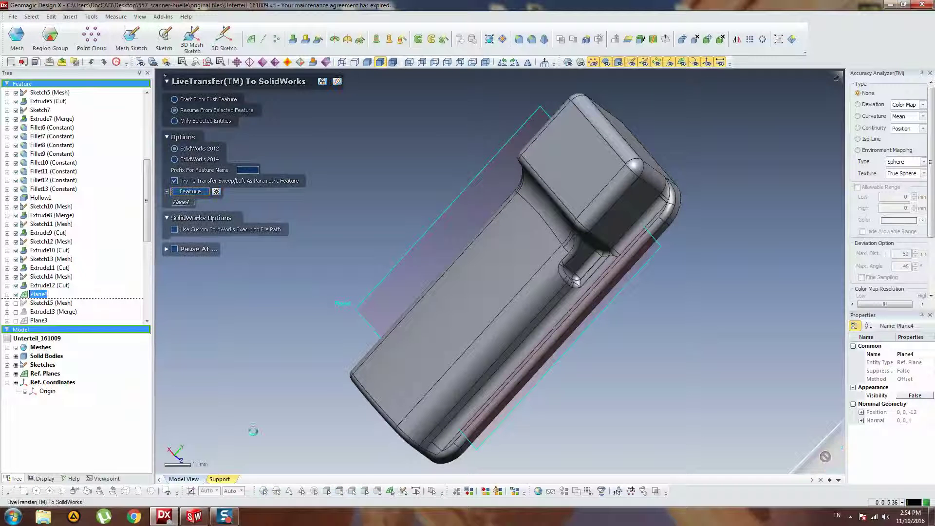
left_click(202, 520)
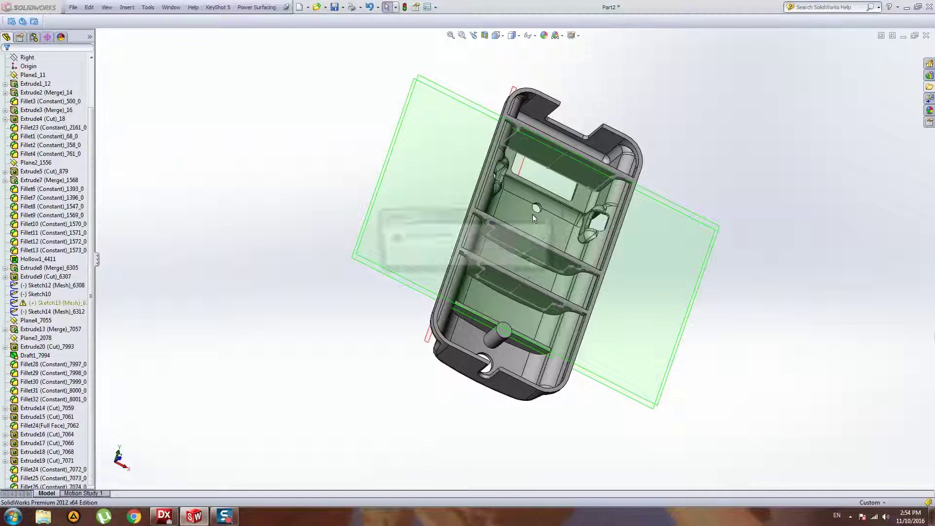
left_click(530, 260)
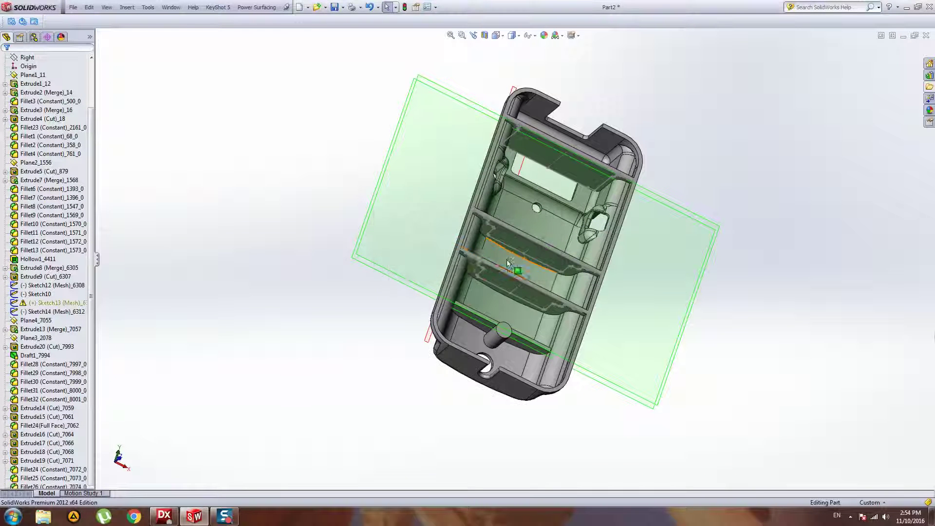
Step: Hide reference plane Plane1, exit the sketch opened on it and dismiss the rebuild report
middle_click_drag(351, 244, 494, 278)
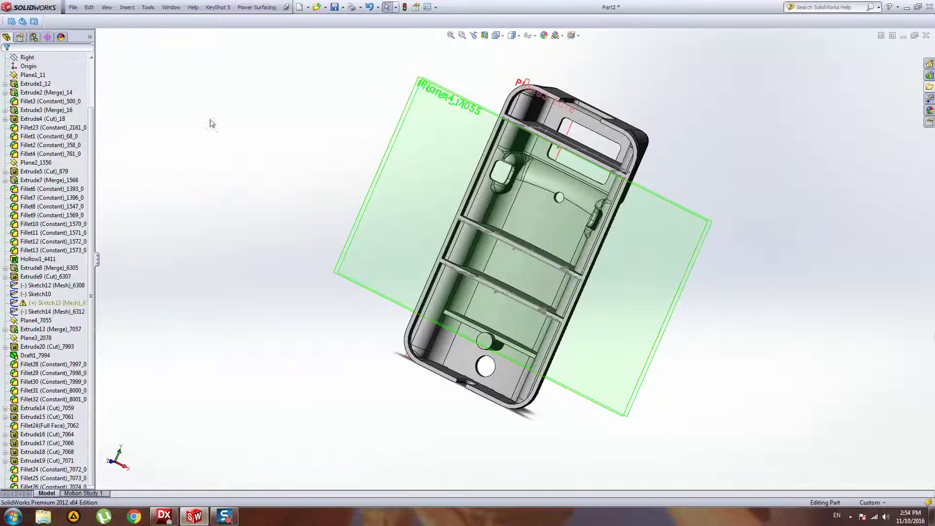
right_click(444, 72)
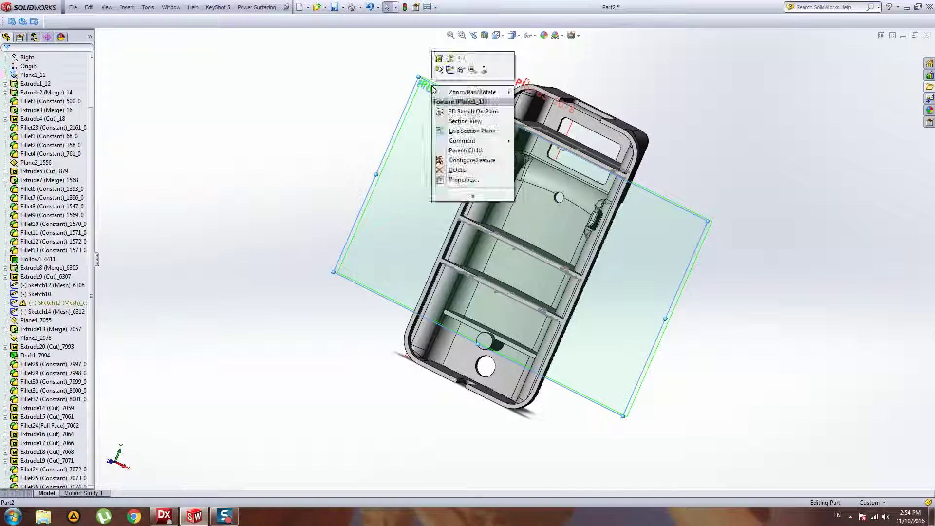
left_click(457, 89)
right_click(450, 88)
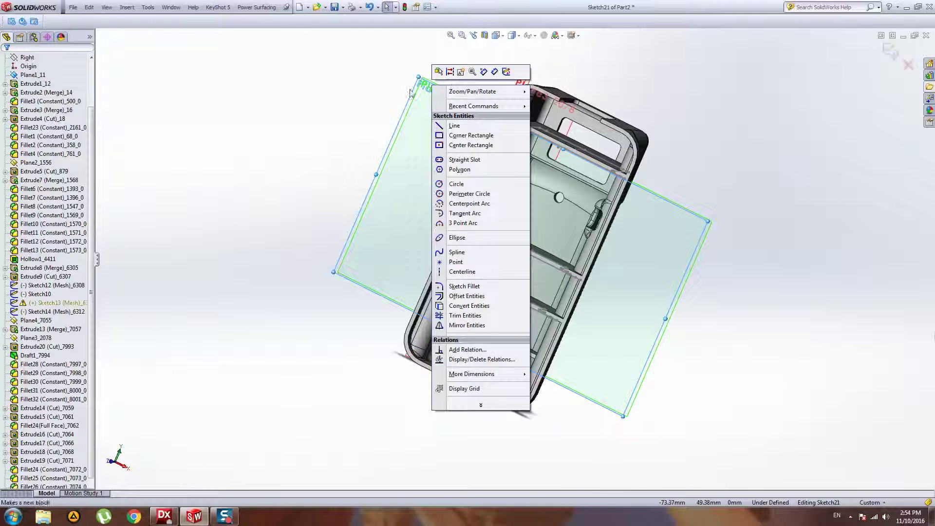
left_click(409, 92)
right_click(440, 82)
left_click(439, 66)
right_click(440, 82)
left_click(33, 74)
right_click(36, 75)
left_click(51, 127)
left_click(51, 128)
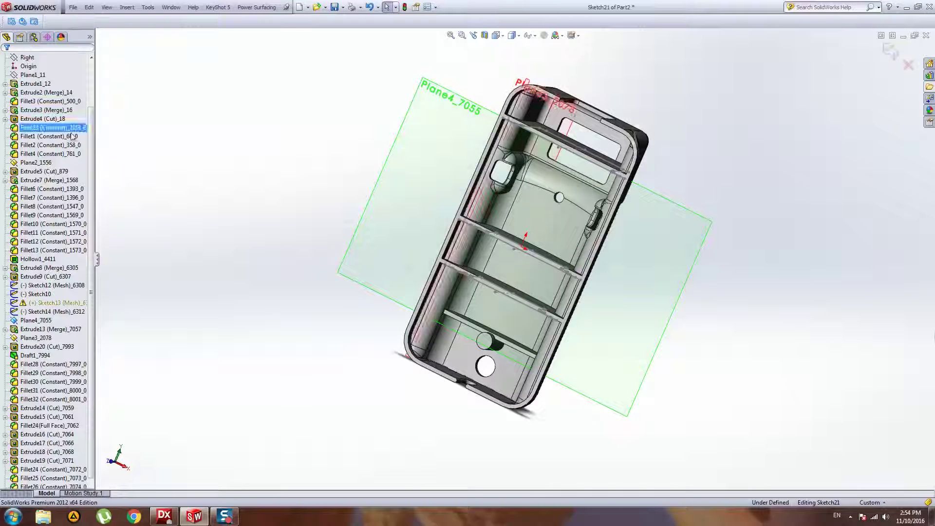
right_click(440, 86)
left_click(253, 109)
left_click(890, 52)
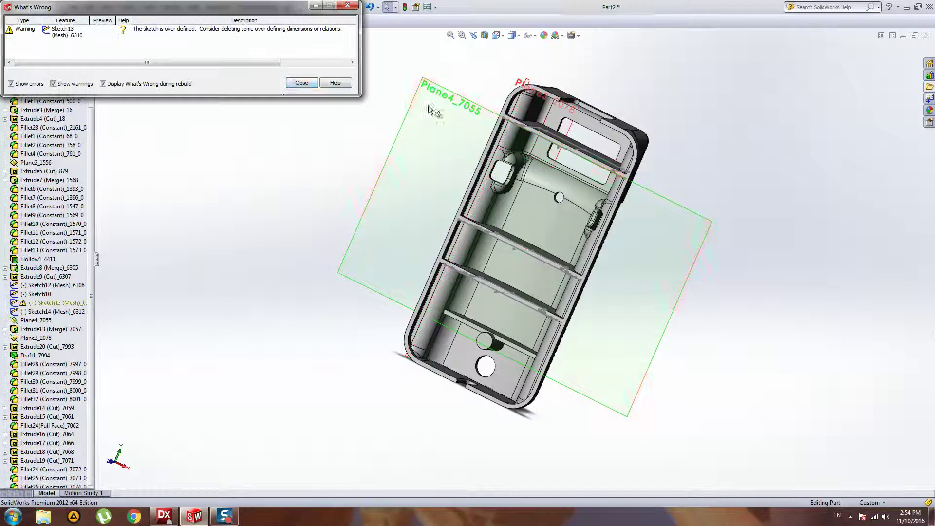
left_click(301, 84)
Step: Hide Plane4 and the remaining reference planes near the housing's upper end
right_click(447, 98)
left_click(473, 79)
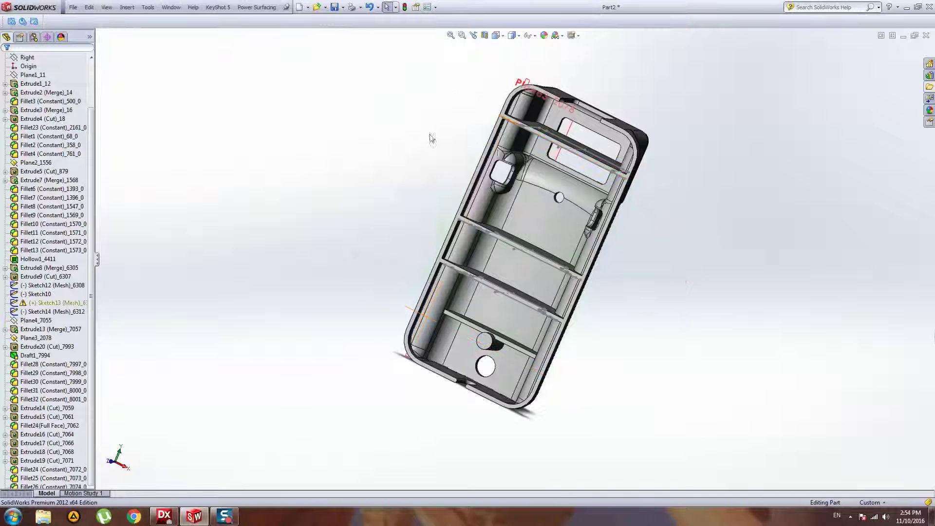
middle_click_drag(526, 94, 513, 126)
right_click(390, 88)
left_click(417, 70)
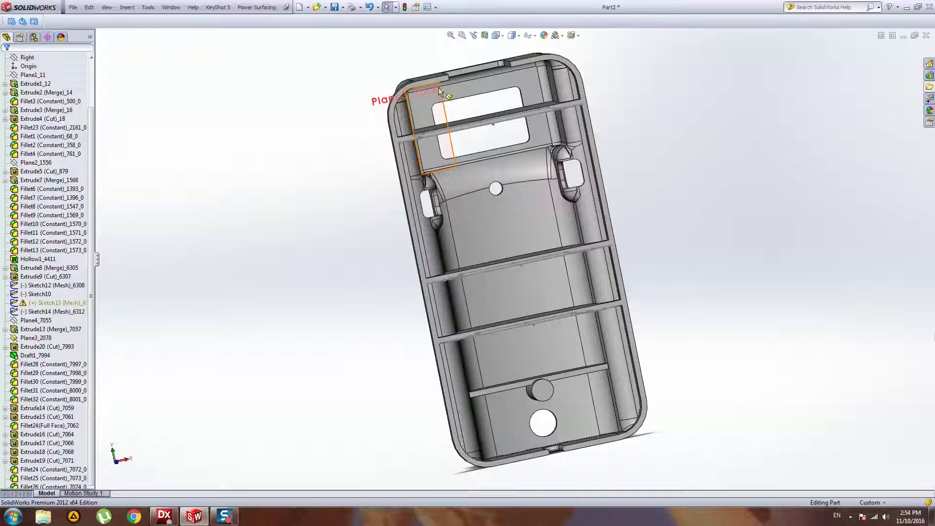
right_click(449, 113)
left_click(476, 92)
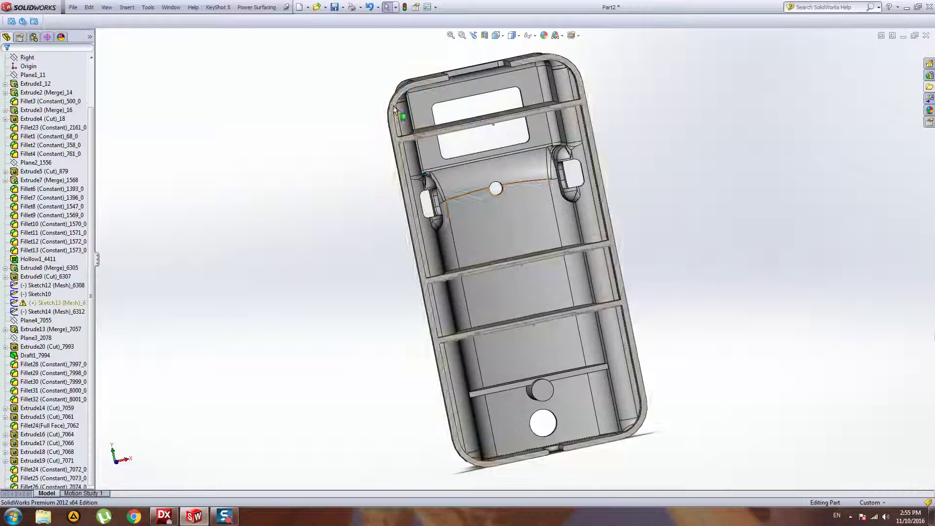
Step: Display the Features toolbar alongside the model tree
middle_click_drag(500, 156, 480, 208)
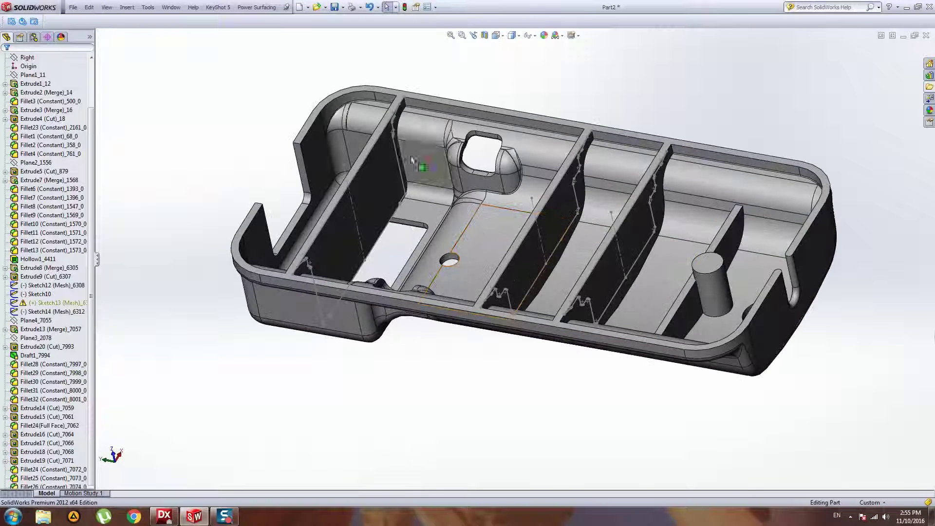
scroll(738, 233, "down", 3)
middle_click_drag(713, 252, 626, 181)
left_click(626, 195)
right_click(7, 67)
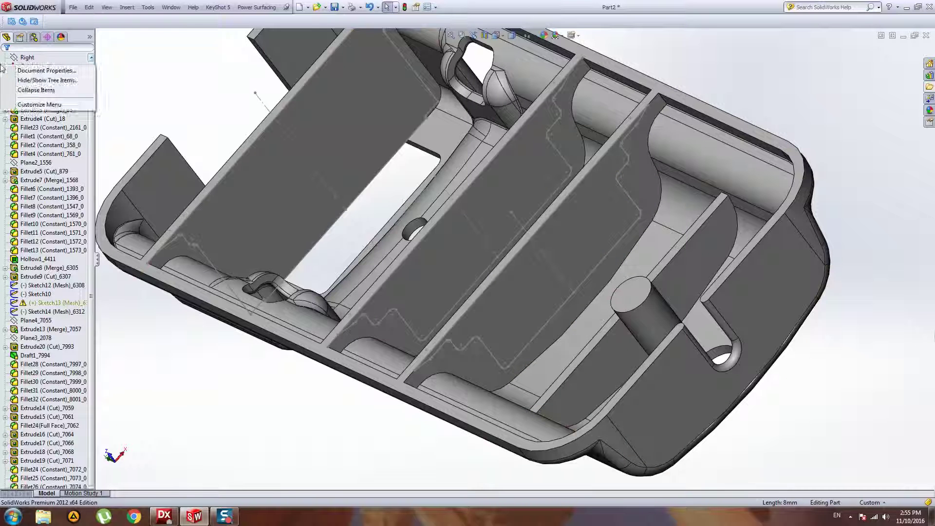
left_click(477, 49)
right_click(557, 4)
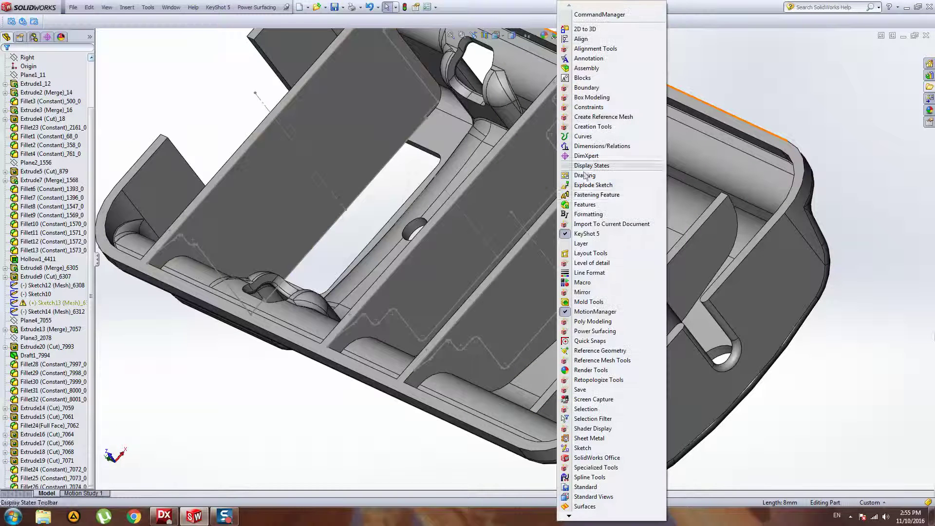
left_click(579, 214)
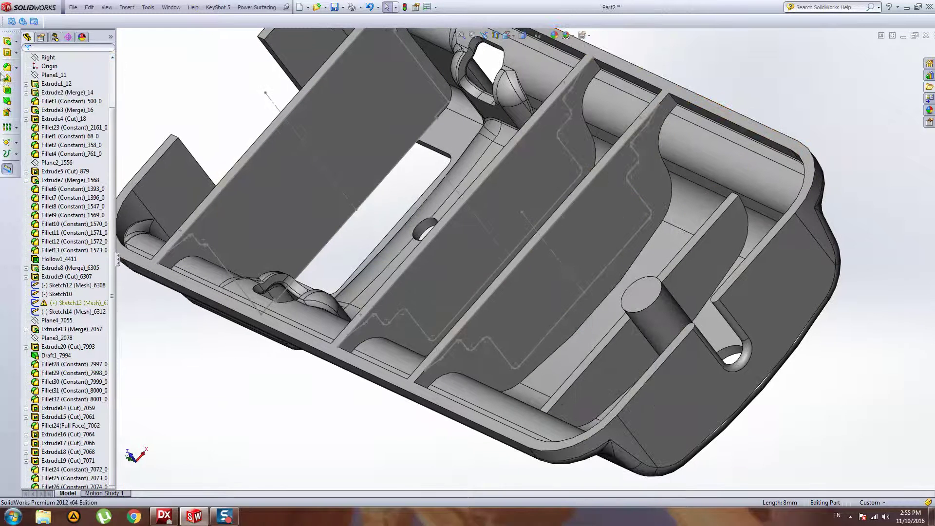
left_click(7, 54)
left_click(643, 198)
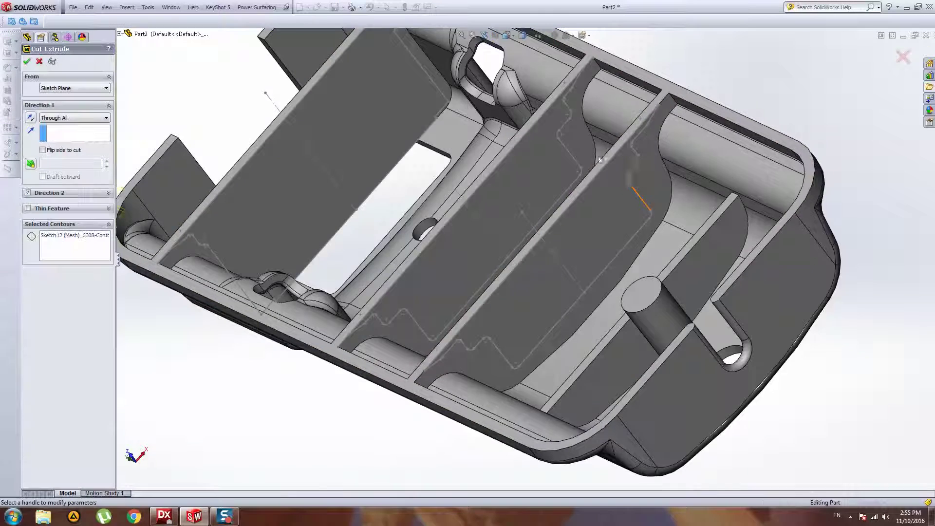
mouse_move(709, 201)
middle_mouse_down()
mouse_move(744, 153)
mouse_move(705, 194)
middle_mouse_up()
key("Escape")
Step: Open Sketch12 (Mesh) to examine where its profile meets the rib's edge, exit it and dismiss the rebuild report
left_click(633, 195)
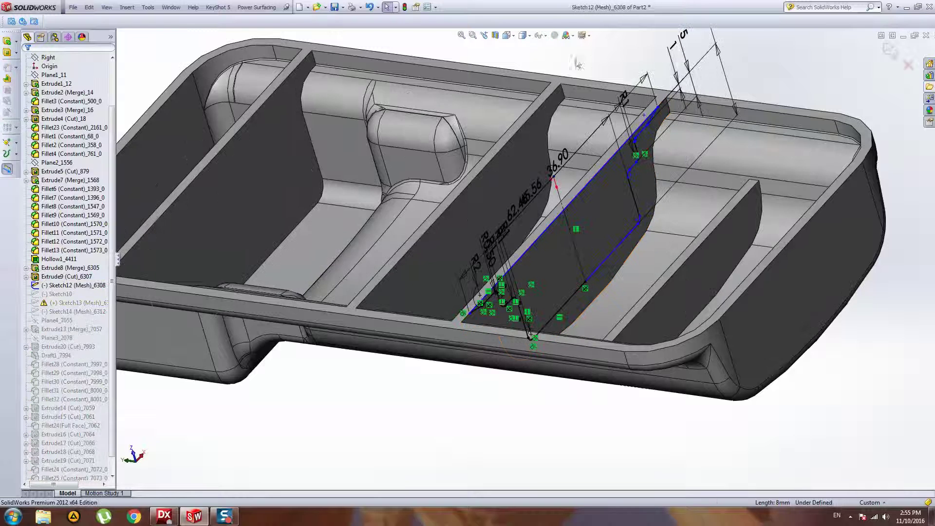
key("ctrl+8")
scroll(359, 347, "down", 8)
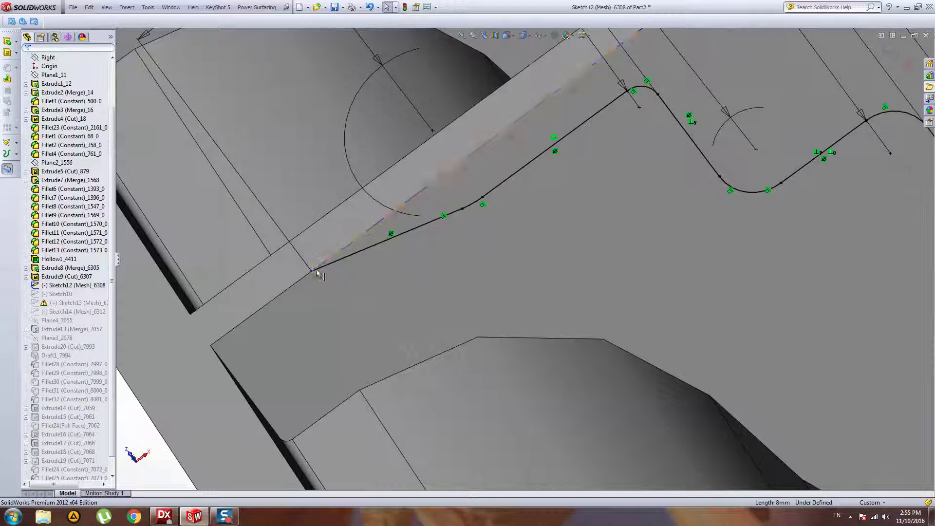
scroll(726, 66, "up", 9)
scroll(731, 243, "up", 4)
middle_click_drag(731, 246, 735, 171)
scroll(735, 170, "down", 4)
middle_click_drag(654, 224, 645, 225)
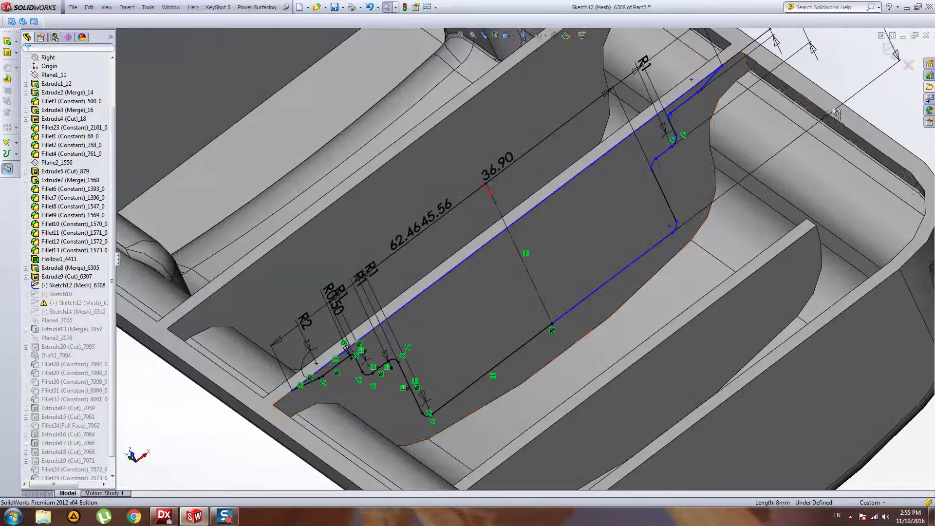
left_click(890, 50)
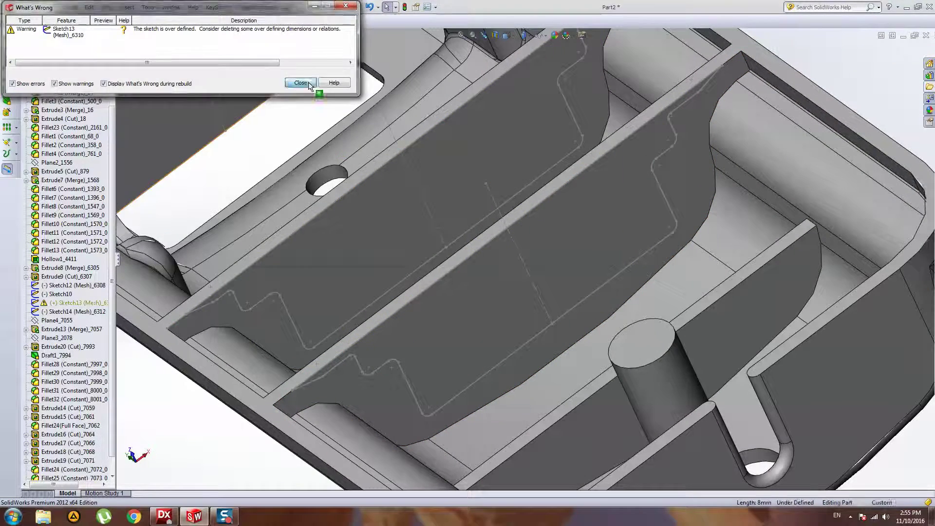
left_click(302, 83)
Step: Start an Extruded Cut from Sketch12 (Mesh) using the two closed regions on the rib as contours
left_click(57, 285)
left_click(72, 261)
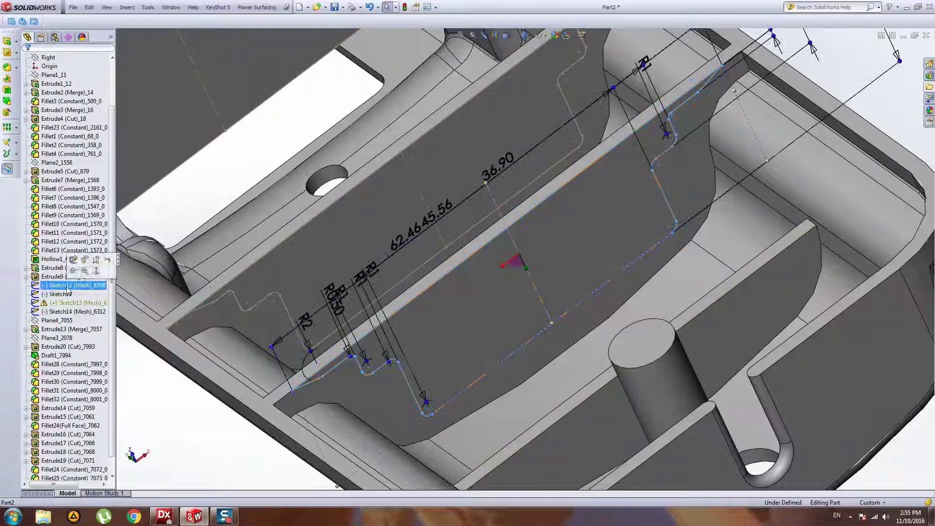
left_click(7, 53)
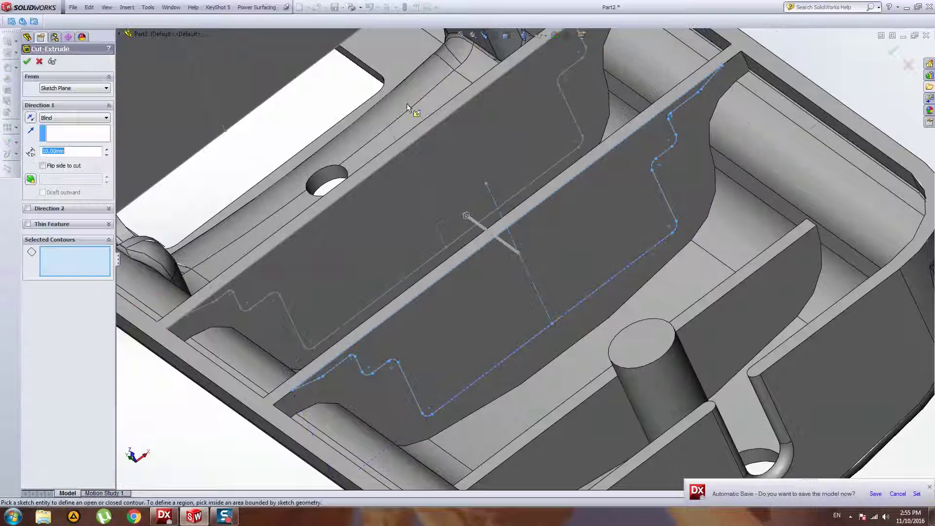
left_click(503, 317)
left_click(591, 252)
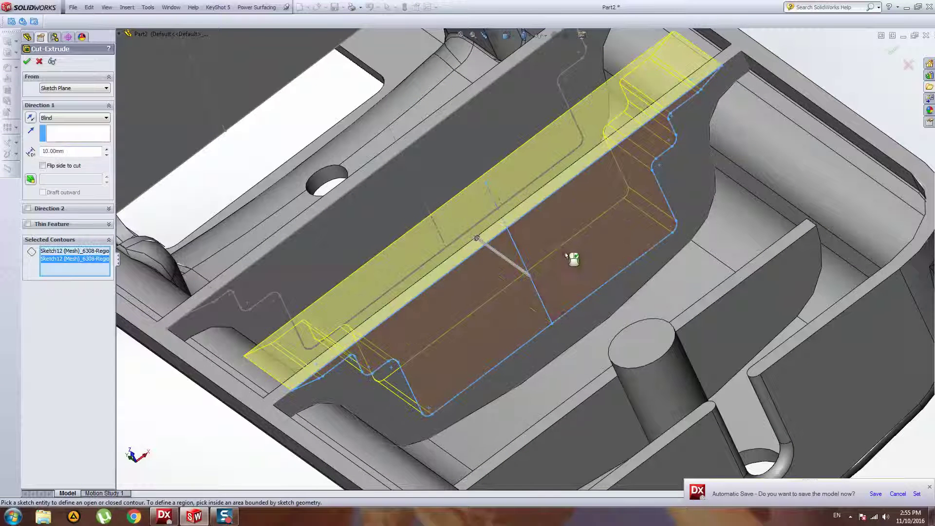
Step: Set the cut's end condition to Up To Surface at the rib's opposite face and accept the cut
left_click(60, 119)
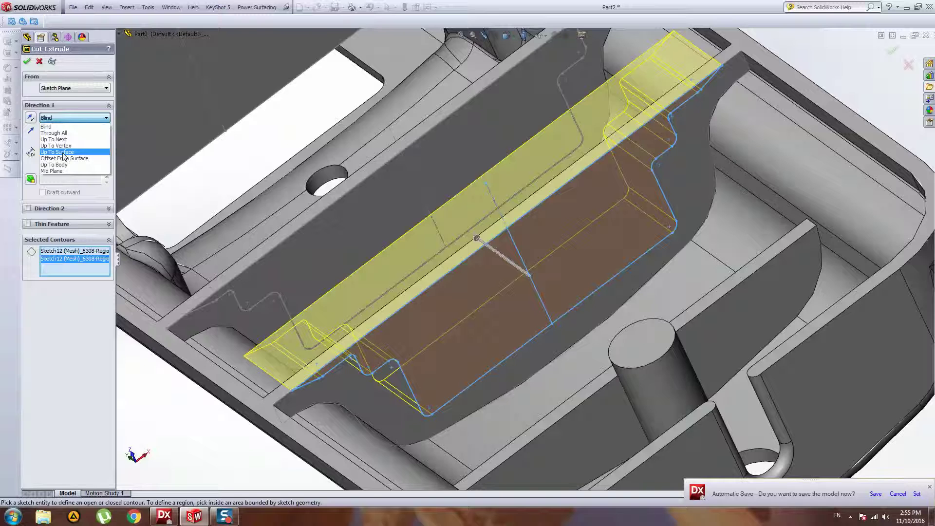
left_click(63, 154)
middle_click_drag(417, 258, 579, 199)
left_click(582, 199)
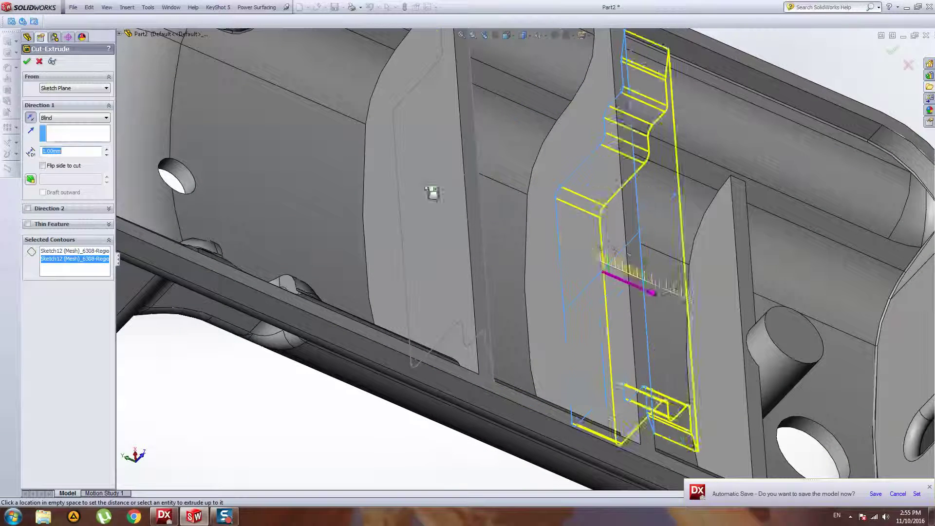
left_click(66, 118)
left_click(57, 152)
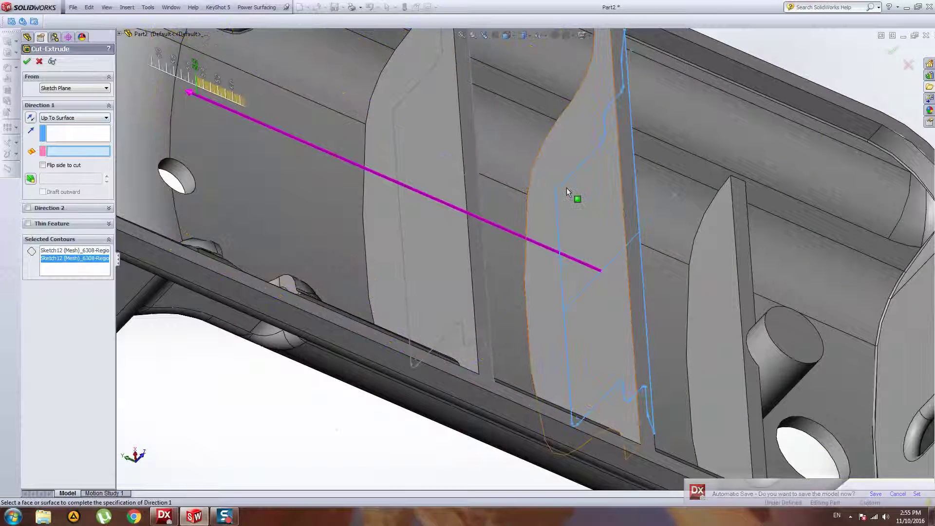
left_click(579, 188)
right_click(579, 185)
middle_click_drag(728, 197, 469, 214)
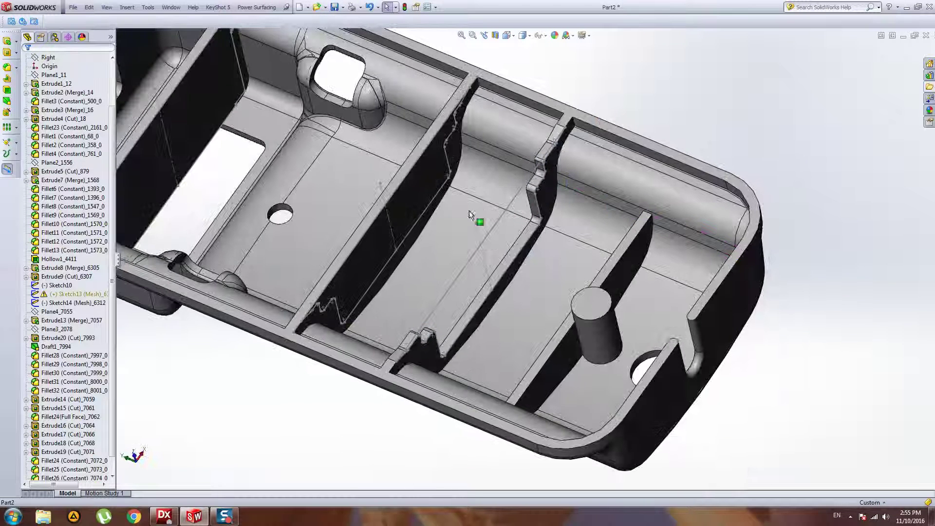
Step: Cut both regions of Sketch13 (Mesh) through the middle rib, ending Up To Surface at its opposite face
left_click(58, 285)
left_click(57, 286)
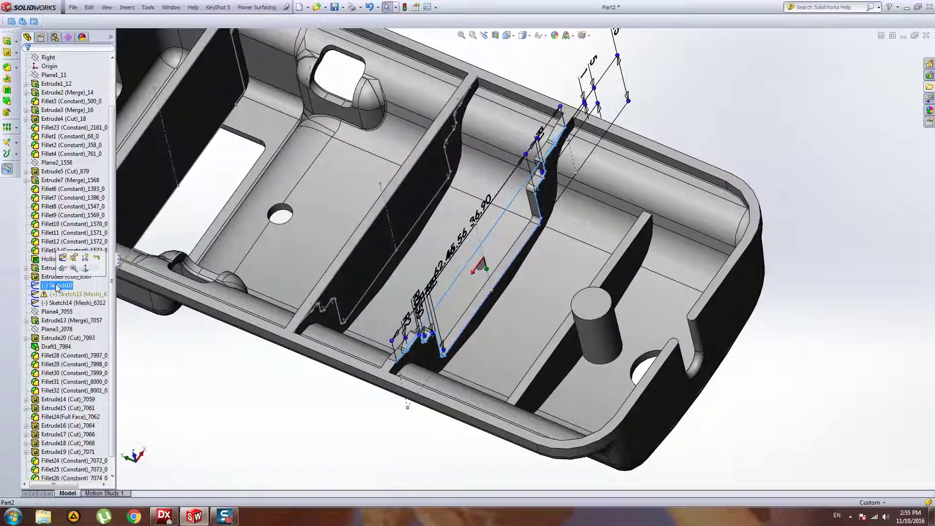
left_click(73, 294)
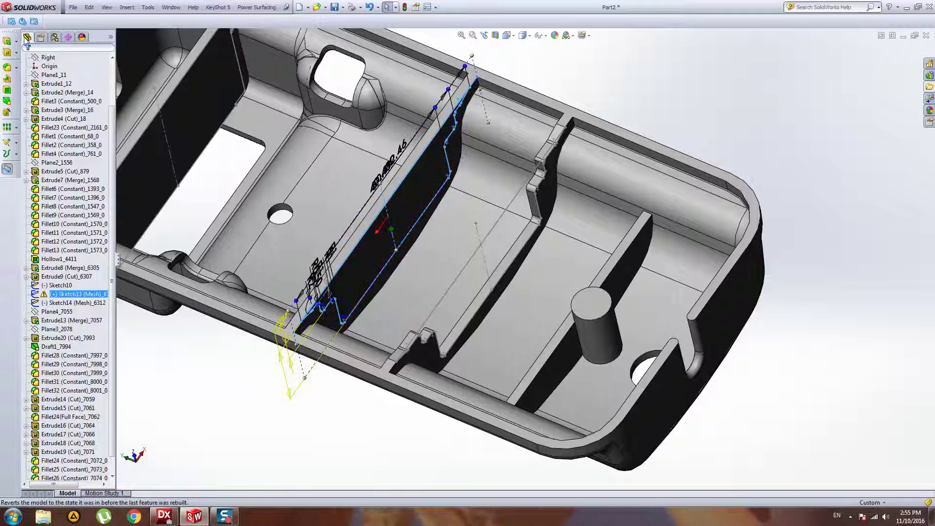
left_click(6, 54)
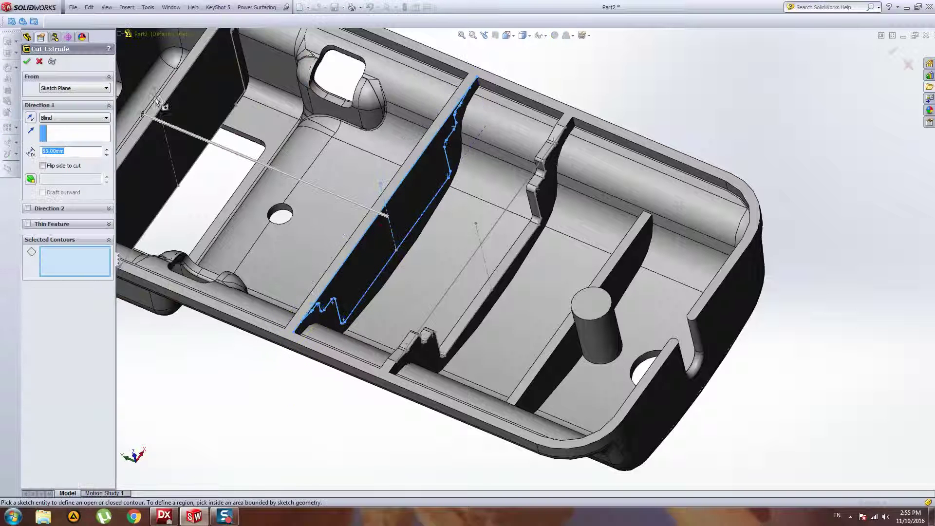
left_click(368, 274)
left_click(417, 211)
left_click(88, 118)
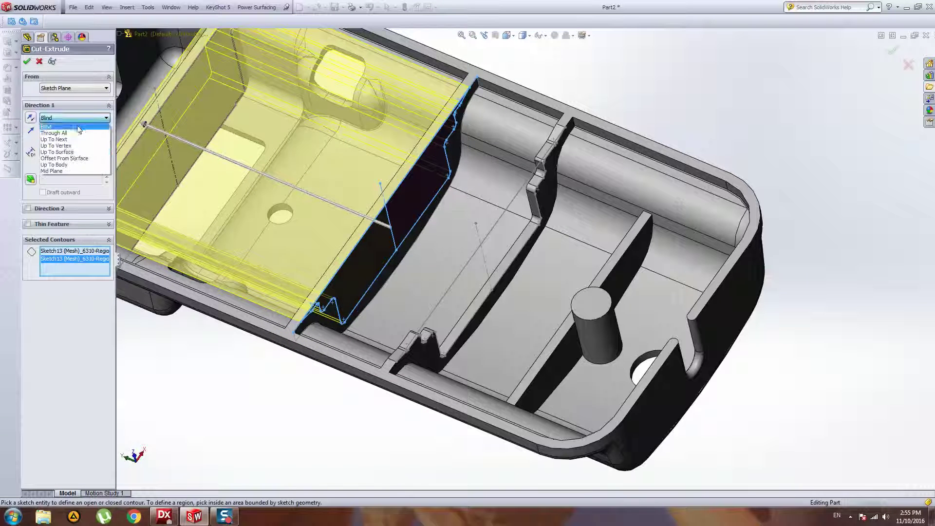
left_click(63, 156)
middle_click_drag(375, 204, 438, 201)
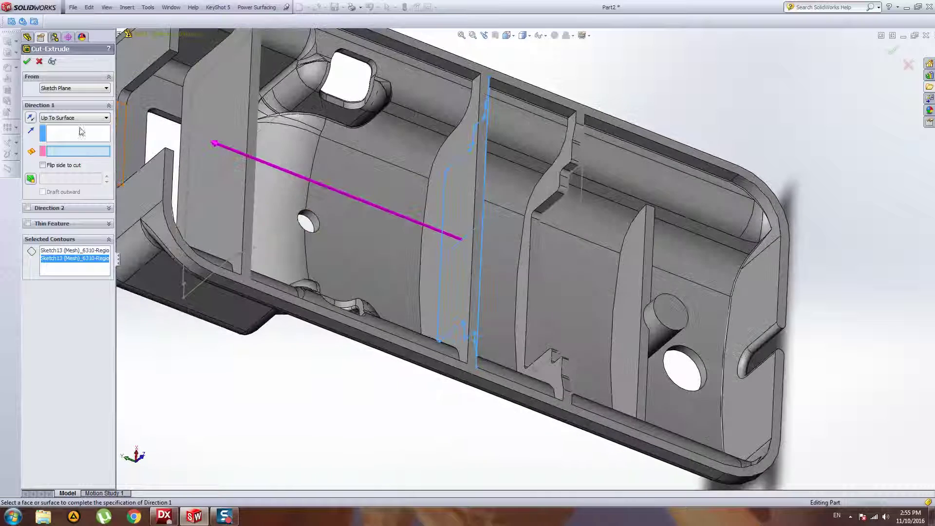
left_click(459, 183)
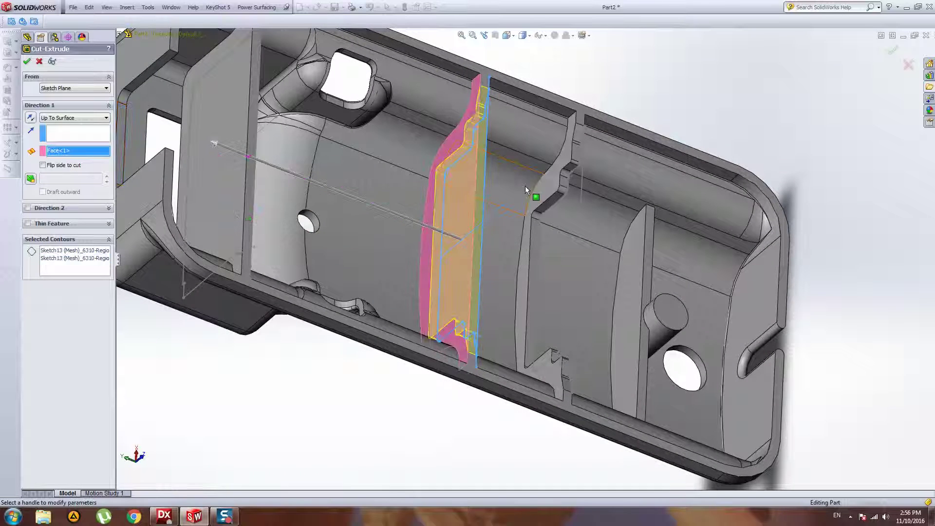
key("Return")
scroll(530, 172, "up", 5)
middle_click_drag(450, 197, 410, 206)
scroll(410, 205, "down", 5)
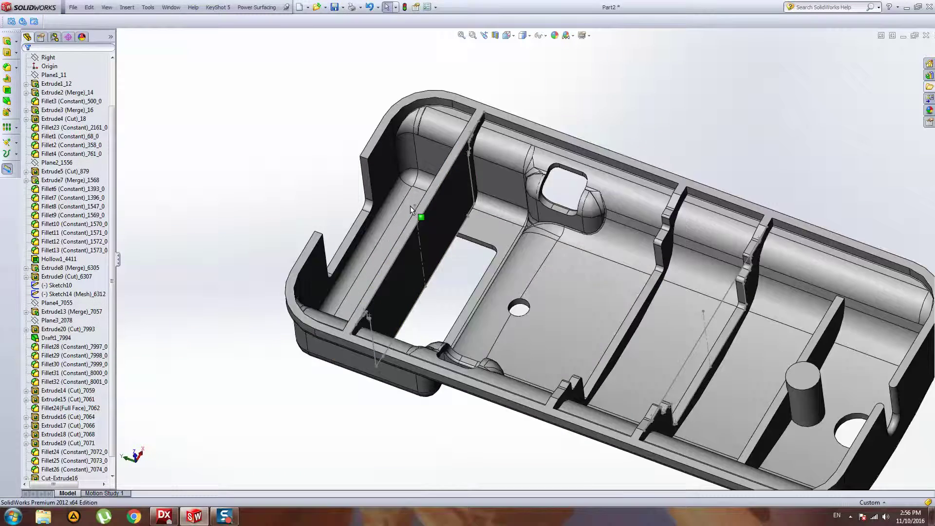
left_click(491, 177)
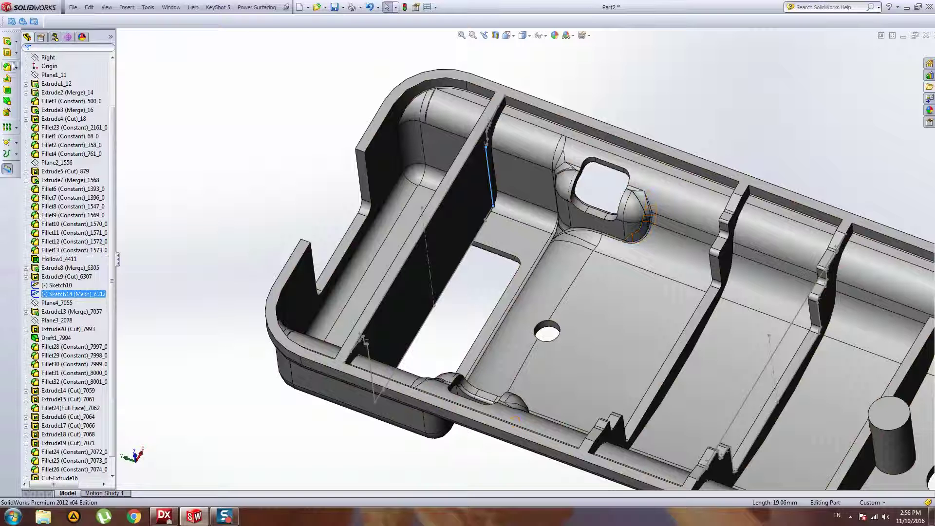
left_click(7, 53)
left_click(68, 118)
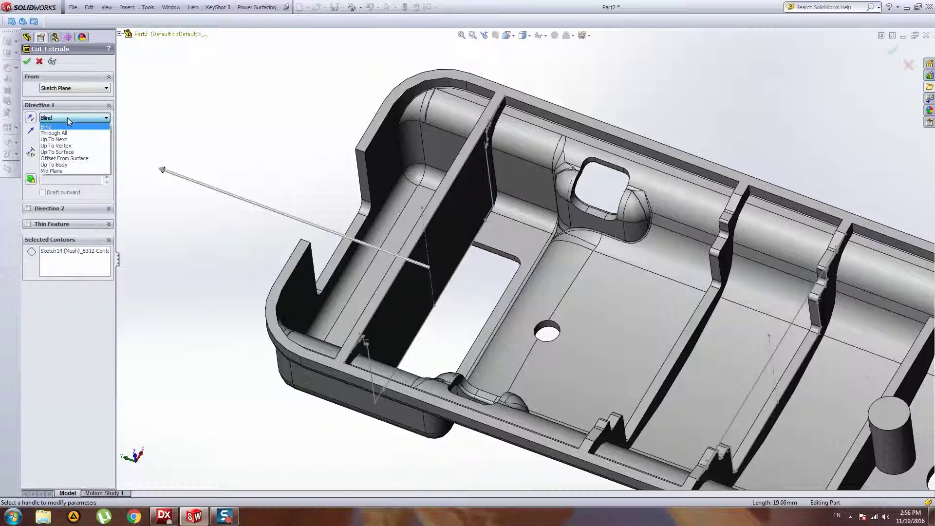
key("Escape")
Step: Cut both regions of Sketch14 (Mesh) through the rib beside the large rectangular opening, ending Up To Surface at its opposite face
double_click(73, 293)
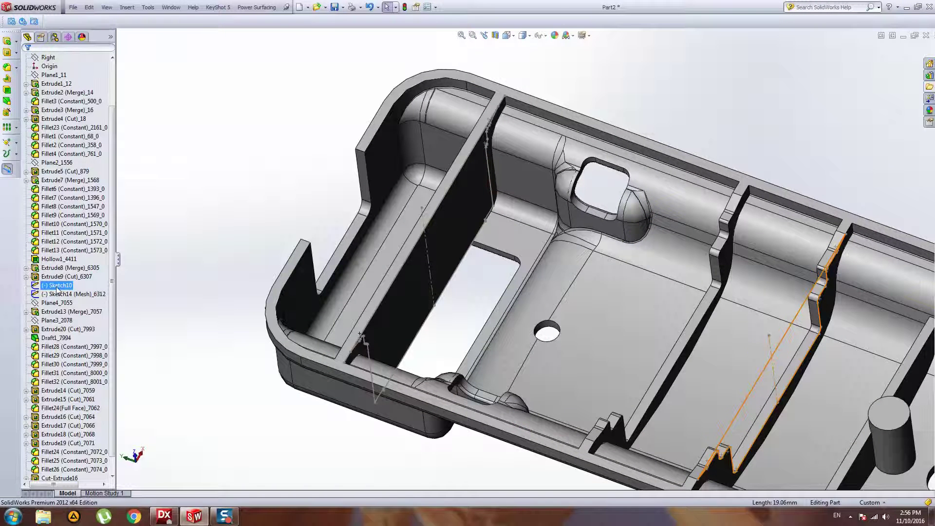
left_click(7, 53)
left_click(450, 218)
left_click(426, 298)
left_click(72, 118)
left_click(63, 159)
middle_click_drag(302, 167, 441, 185)
left_click(441, 185)
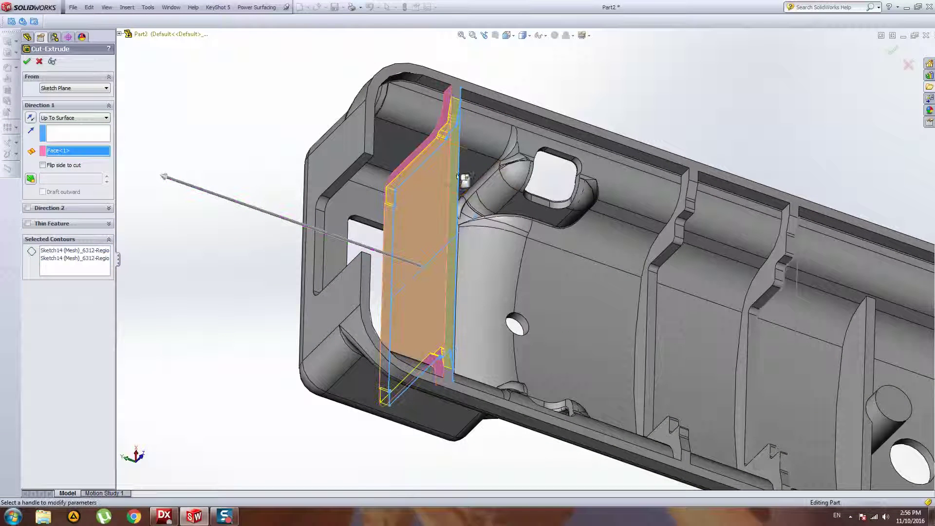
right_click(479, 164)
Step: Hide Sketch10, which is displayed across the housing's interior ribs
scroll(480, 163, "up", 4)
middle_click_drag(571, 304, 649, 313)
scroll(604, 220, "down", 3)
right_click(600, 245)
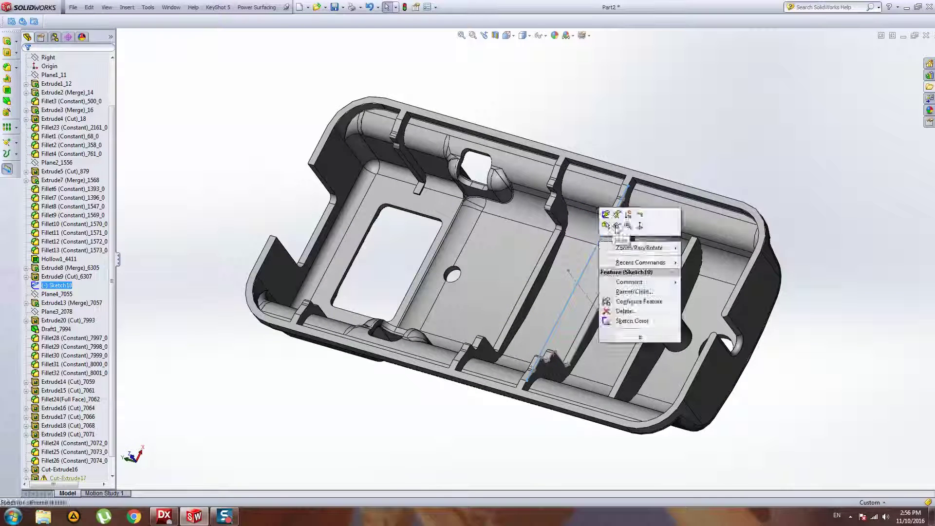
scroll(563, 146, "up", 3)
Step: Roll the feature history back to just after Extrude1_12 to view the base plate alone
middle_click_drag(563, 146, 372, 126)
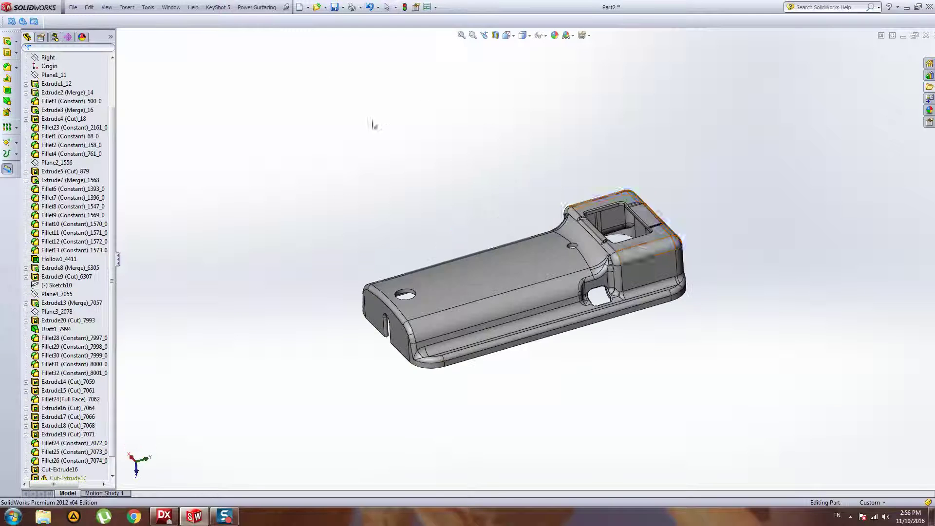
scroll(58, 127, "up", 2)
left_click(56, 136)
right_click(58, 141)
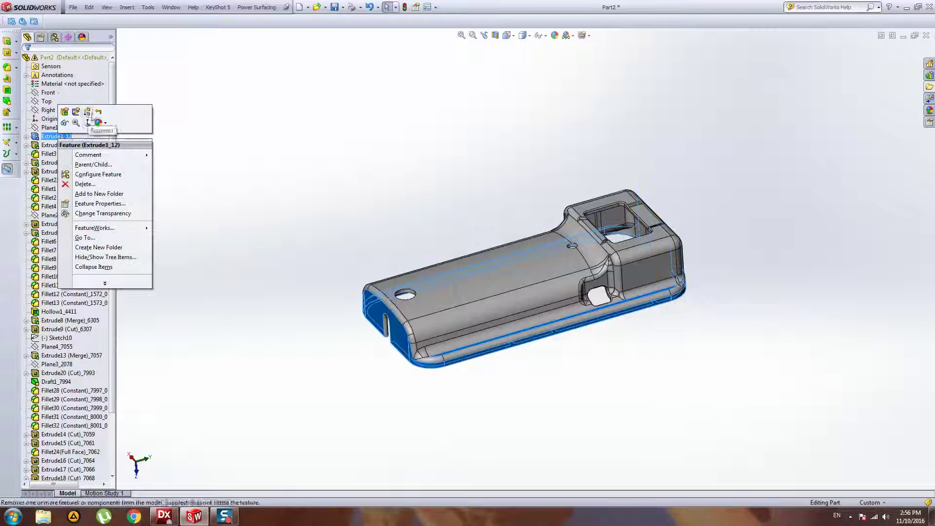
left_click(104, 117)
left_click_drag(96, 131, 98, 142)
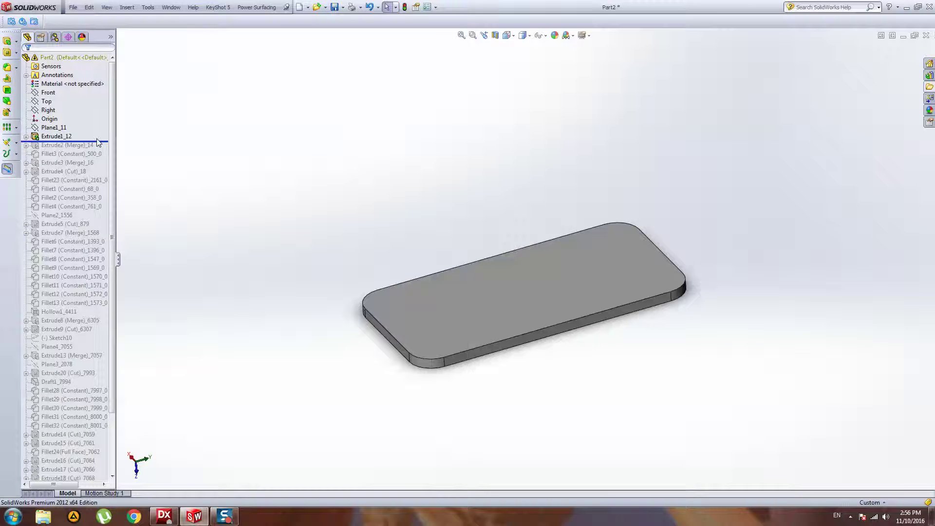
Step: Advance the history through the features to just after Extrude15 (Cut)_7061 to review how the housing is built
left_click(26, 137)
left_click(26, 137)
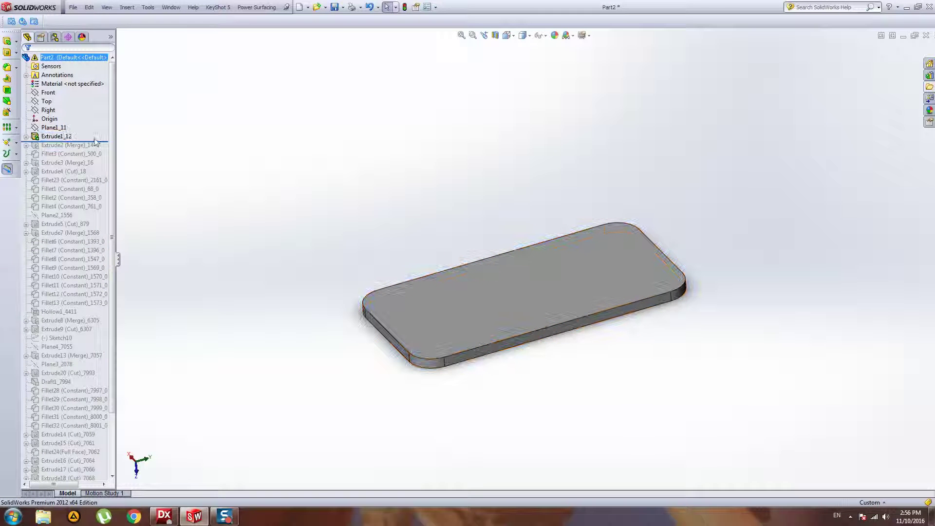
left_click_drag(100, 144, 108, 394)
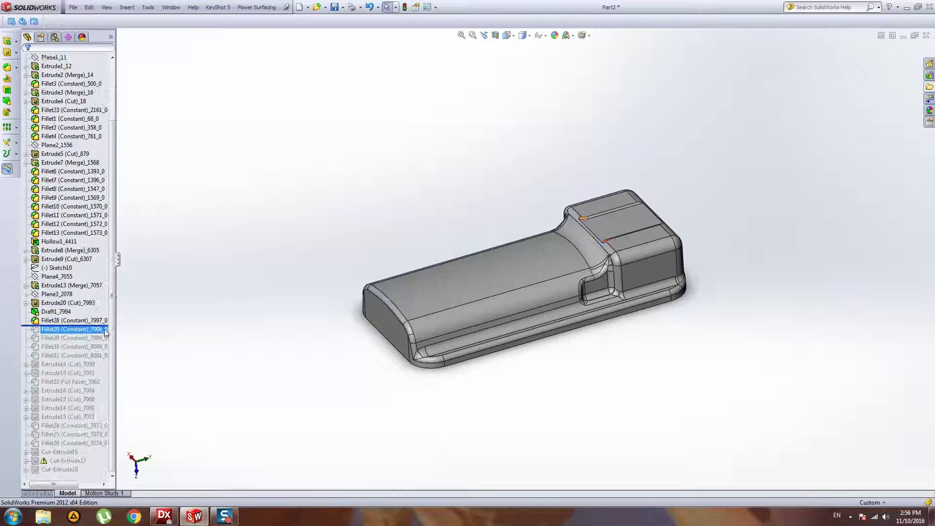
left_click_drag(103, 326, 103, 378)
Step: Switch back and forth between Geomagic Design X and SolidWorks to compare the two models' feature trees
left_click(194, 522)
left_click(171, 521)
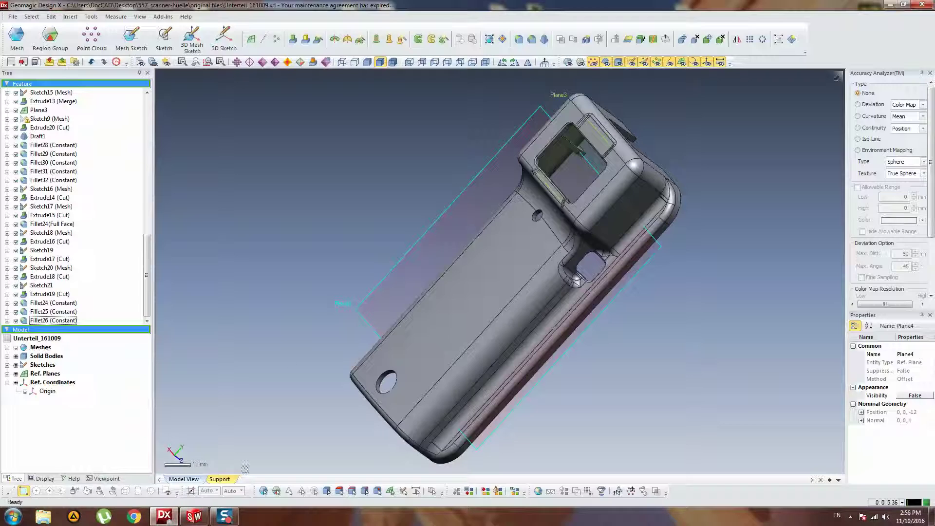
left_click(194, 516)
left_click(73, 154)
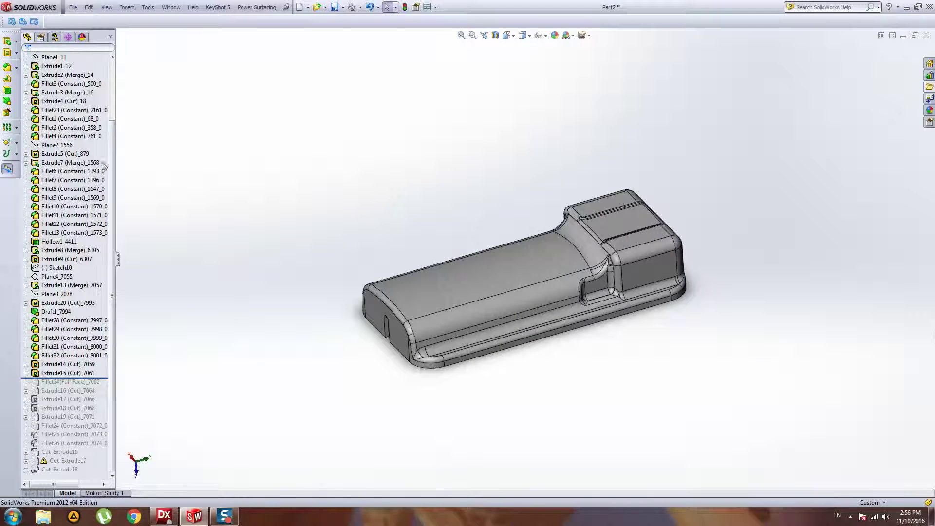
left_click(167, 515)
left_click(194, 516)
left_click(194, 516)
mouse_move(193, 519)
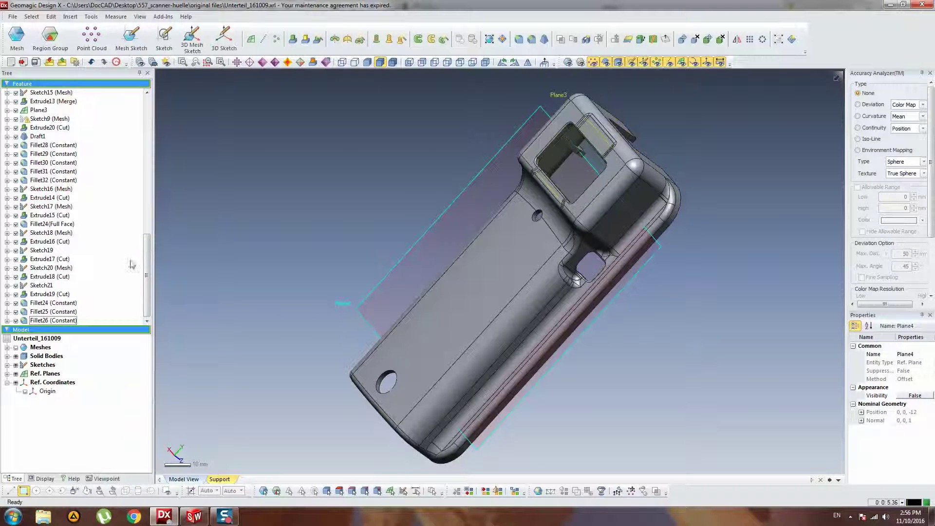
left_click(194, 516)
left_click(164, 515)
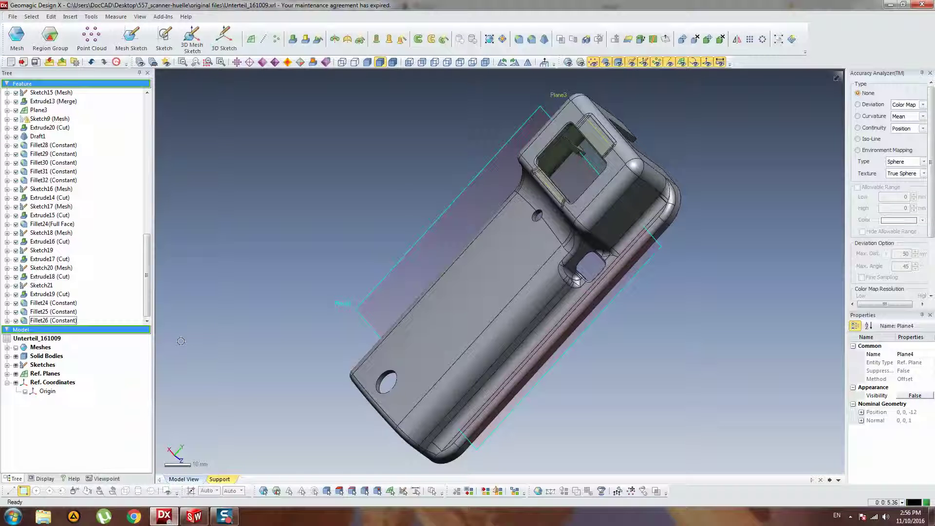
Step: Examine the LiveTransfer target programs and formats in Geomagic Design X without starting a transfer, and switch back to SolidWorks
left_click(13, 16)
mouse_move(44, 165)
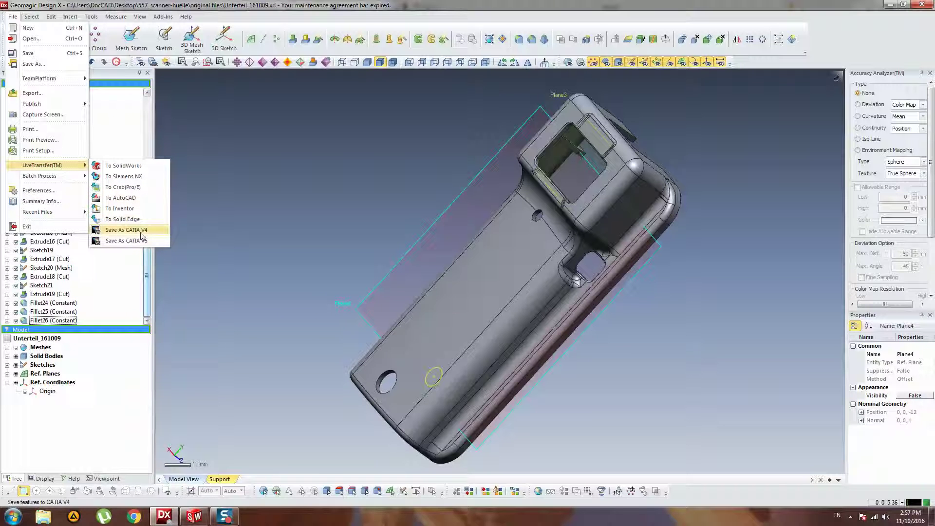
left_click(267, 167)
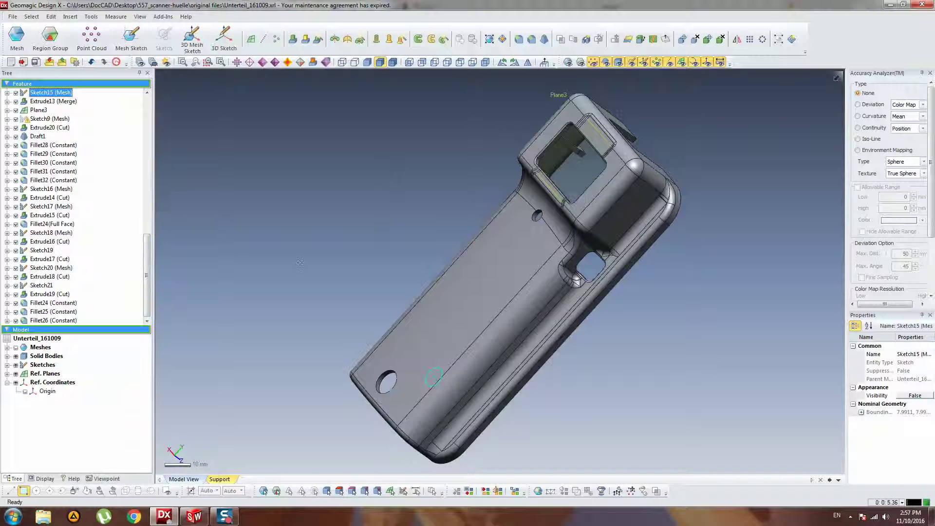
left_click(194, 517)
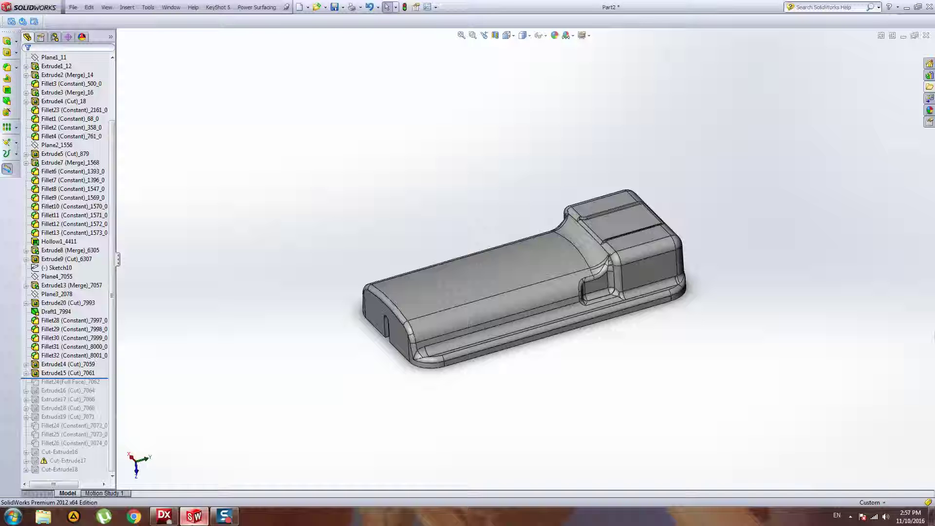
Step: Roll the feature history forward to the end and dismiss the rebuild report
right_click(89, 383)
left_click(117, 409)
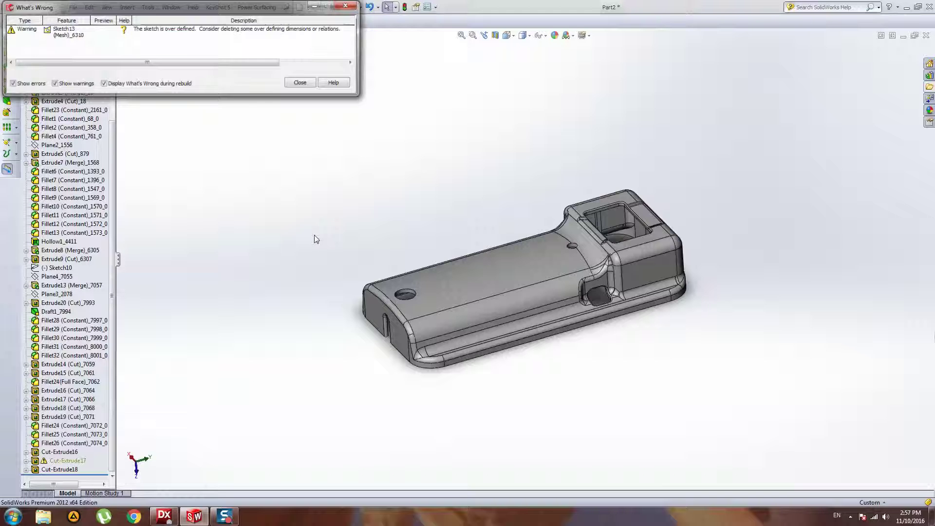
left_click(300, 83)
Step: Open Sketch1 (Mesh) of Extrude1_12 to examine its dimensions and relations, and inspect the point at the origin
middle_click_drag(370, 223, 438, 155)
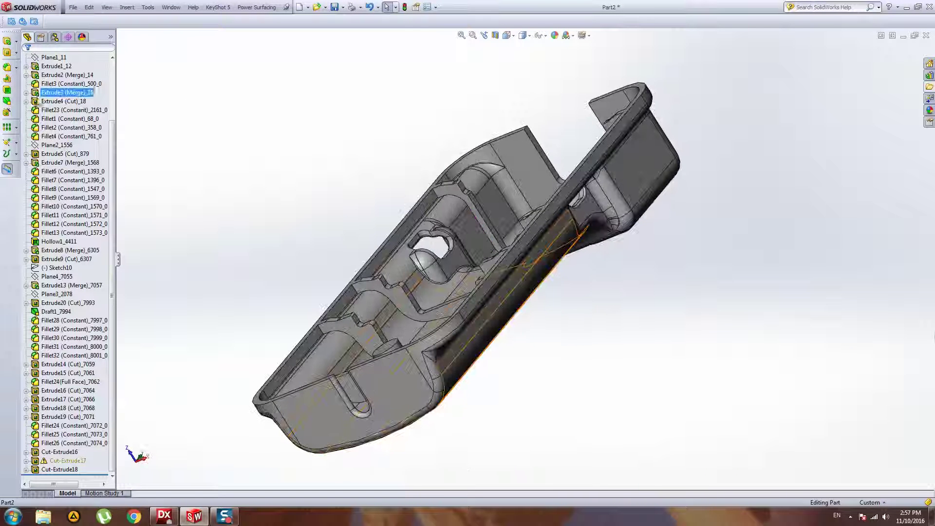
scroll(42, 125, "up", 2)
left_click(43, 126)
double_click(54, 119)
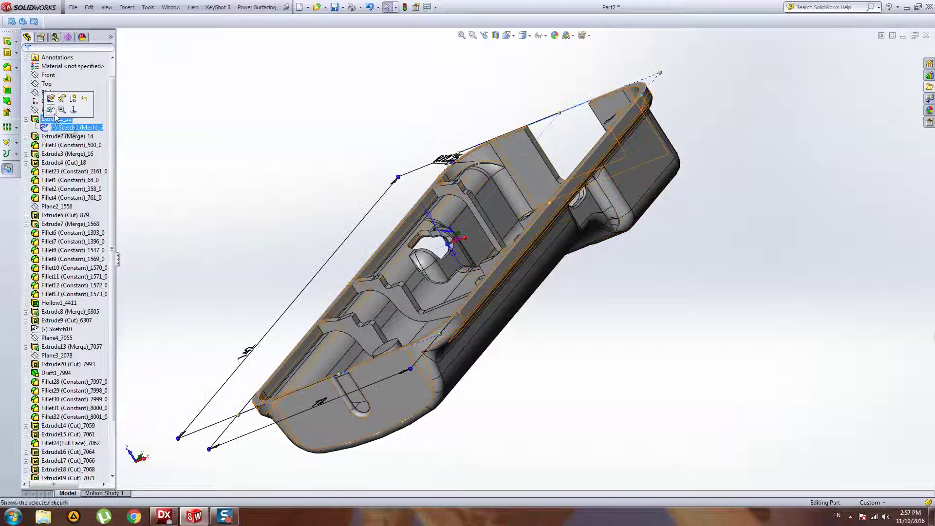
left_click(51, 99)
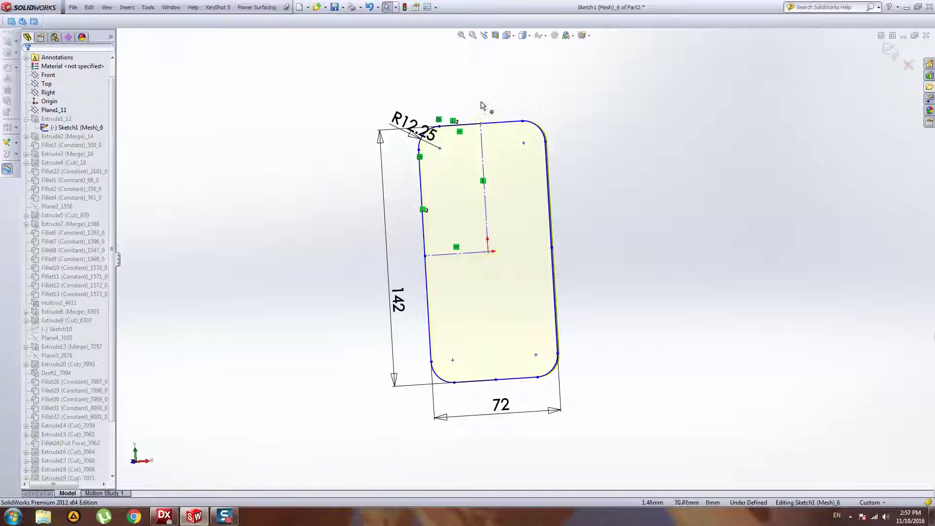
left_click(489, 253)
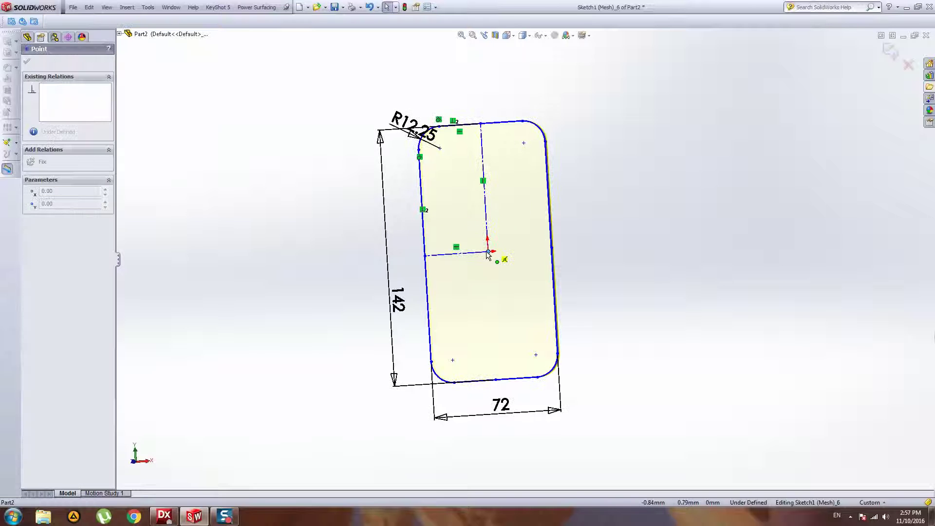
left_click(632, 167)
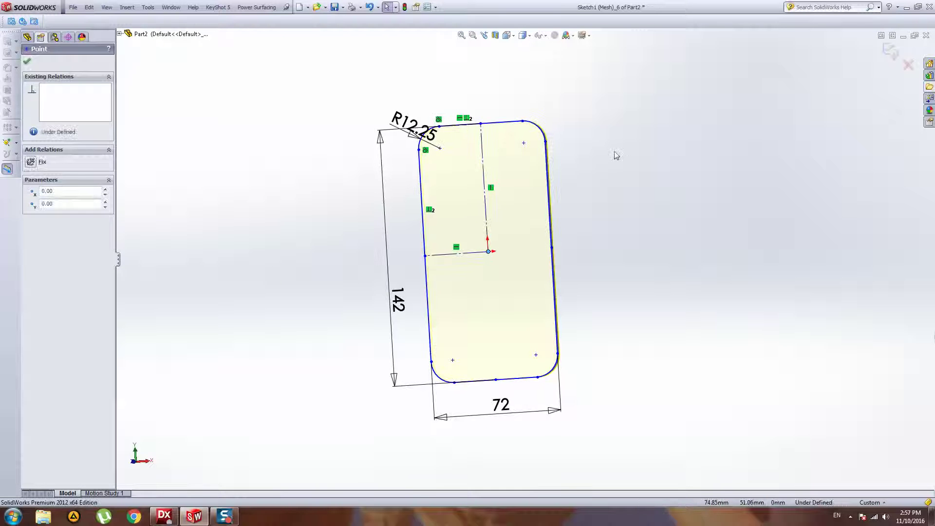
Step: Exit the base sketch with a rebuild, dismiss the rebuild report and look through the feature tree
key("ctrl+b")
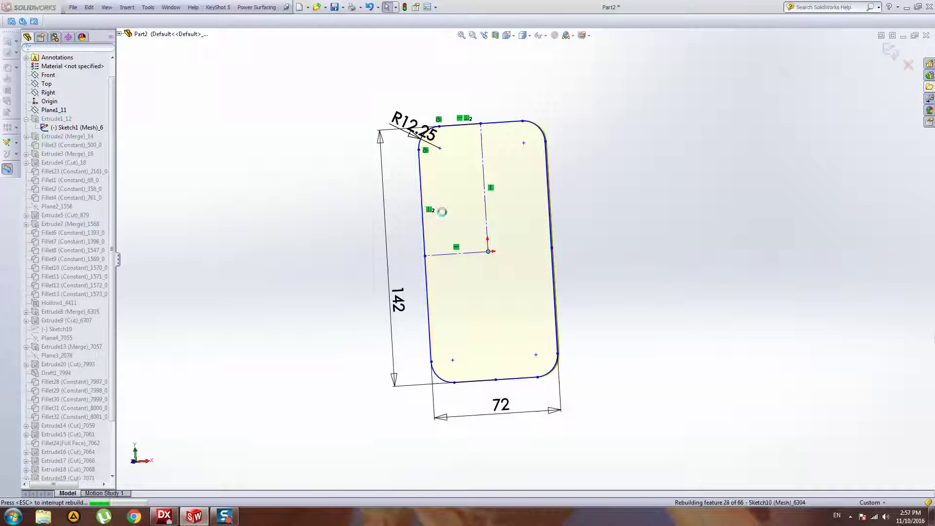
left_click(447, 268)
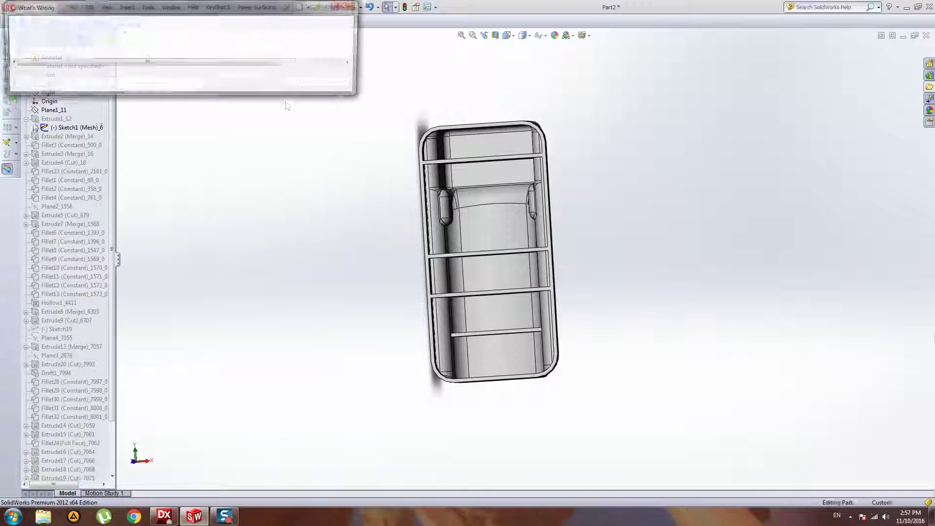
key("Escape")
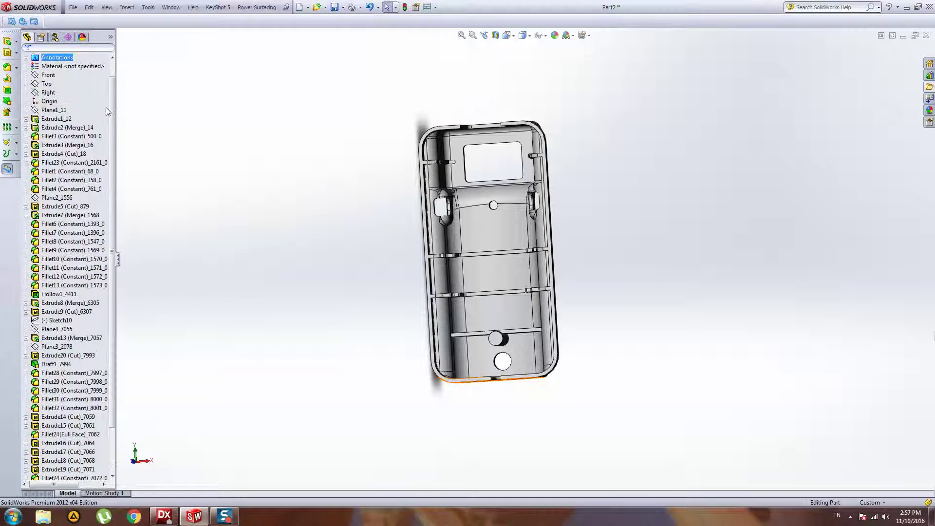
left_click_drag(112, 104, 112, 148)
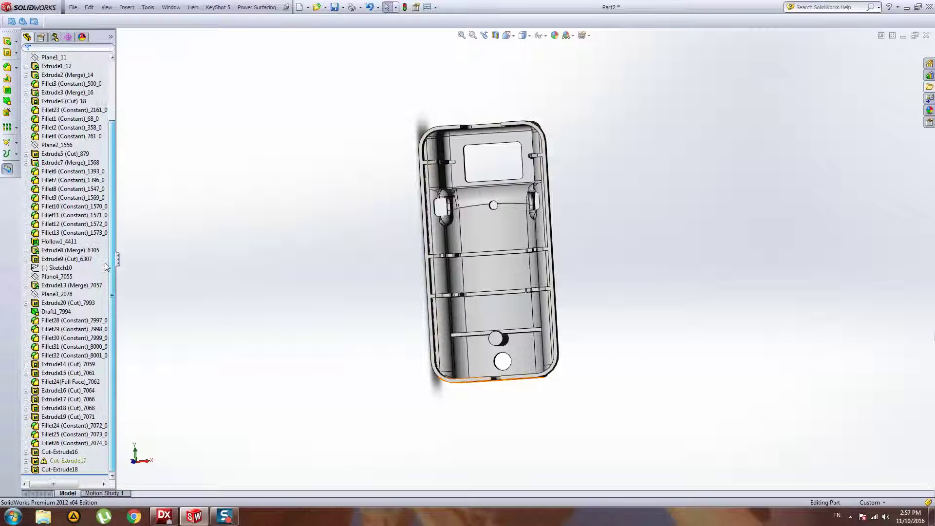
Step: Switch to Geomagic Design X and examine the original housing's outer side for comparison with the SolidWorks part
middle_click_drag(354, 258, 633, 175)
left_click(189, 518)
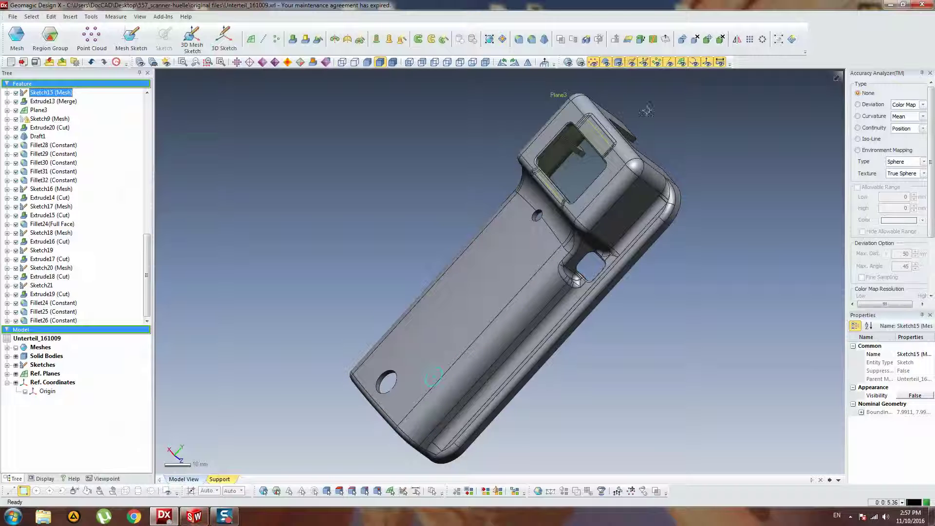
right_click_drag(368, 268, 459, 214)
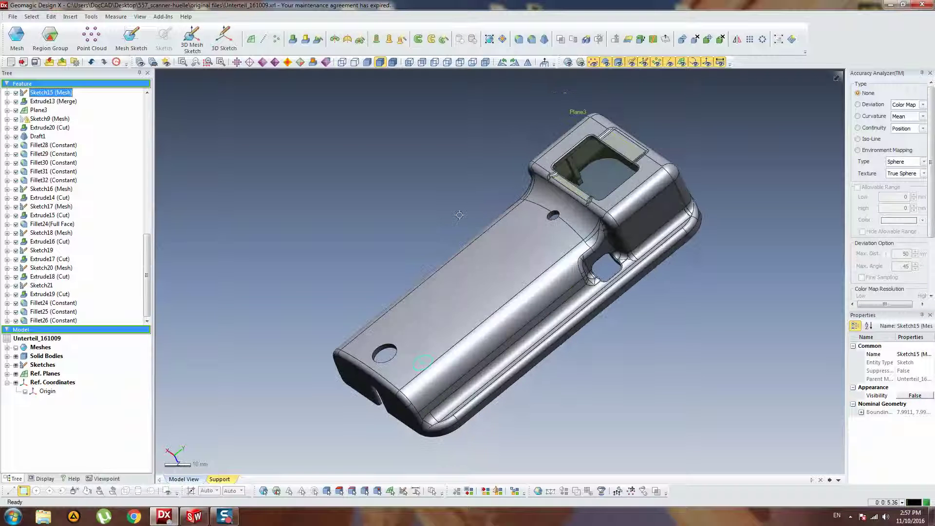
right_click_drag(550, 120, 385, 102)
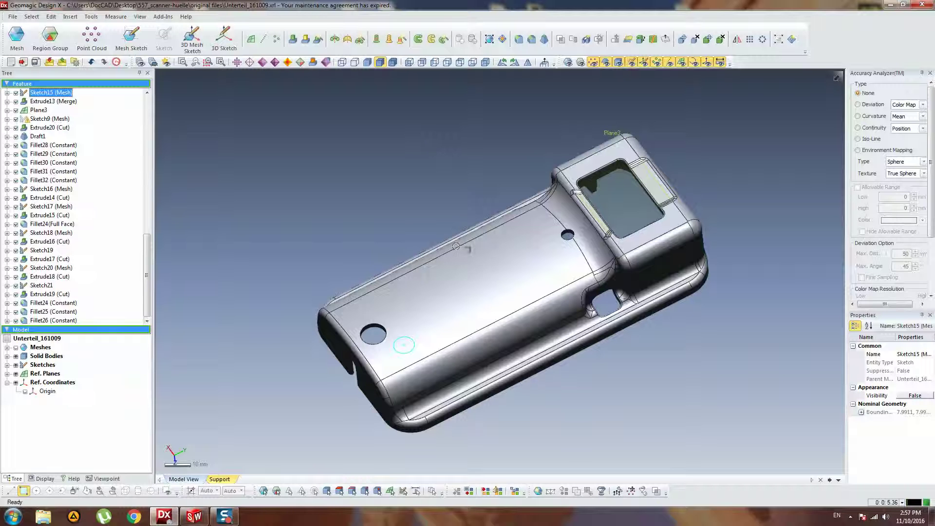
Step: Switch back to SolidWorks and select the fillet face beside the side opening to locate its feature in the tree
left_click(194, 516)
middle_click_drag(461, 282, 233, 210)
middle_click_drag(438, 272, 419, 243)
scroll(531, 271, "down", 5)
left_click(443, 229)
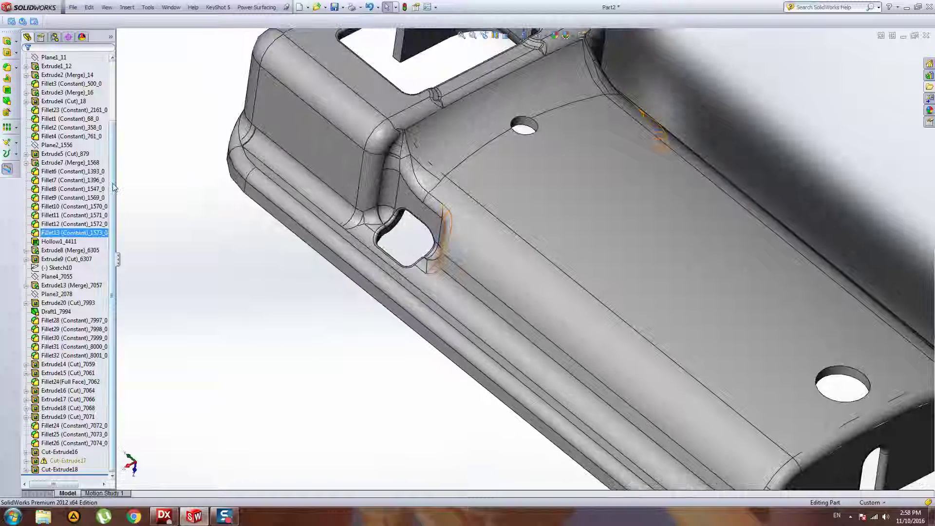
scroll(111, 213, "up", 3)
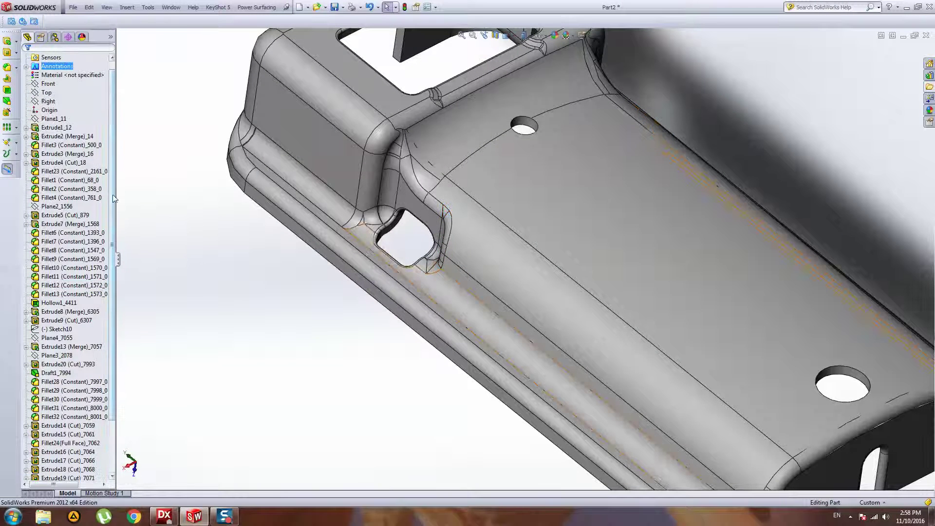
scroll(111, 191, "down", 1)
Step: Switch to Geomagic Design X and select the face around the rectangular opening to locate its feature in the tree
left_click(164, 515)
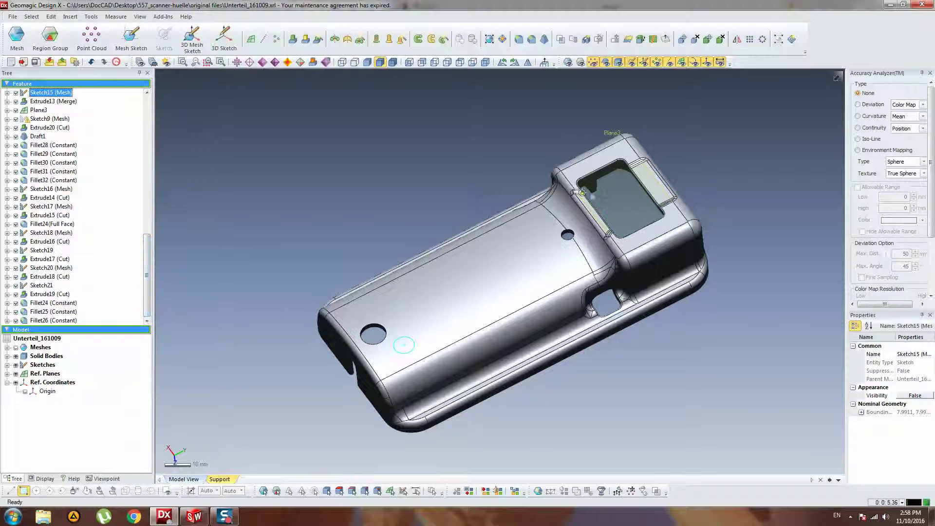
left_click(582, 179)
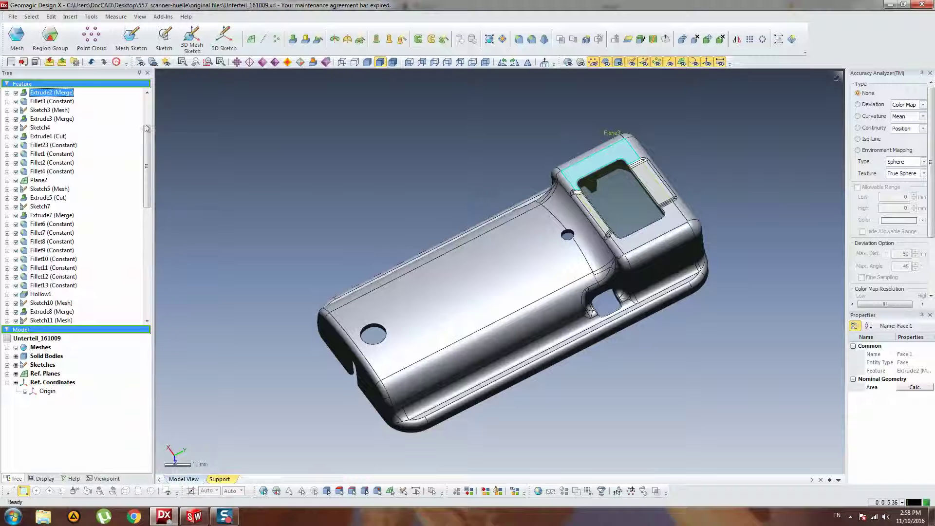
left_click_drag(145, 130, 152, 106)
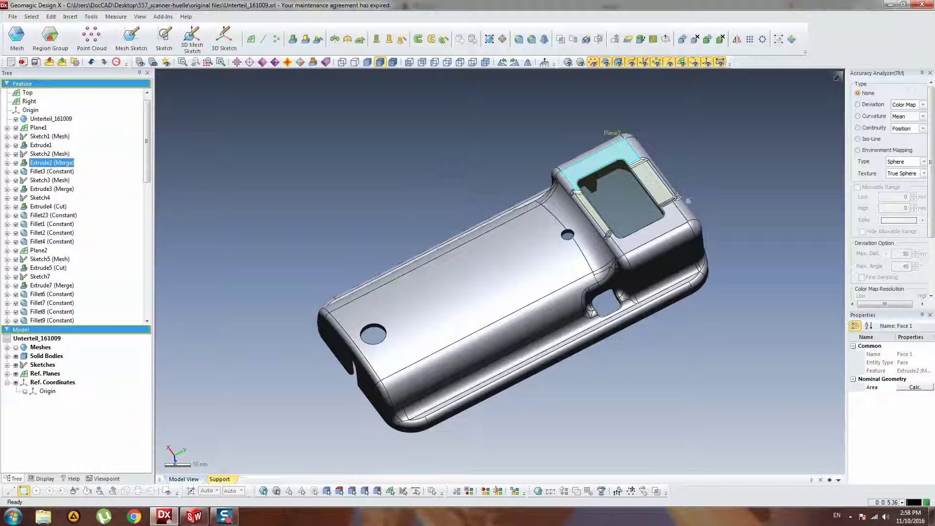
Step: Open Sketch1 (Mesh) for editing to examine the base outline against the mesh section polyline
left_click(73, 165)
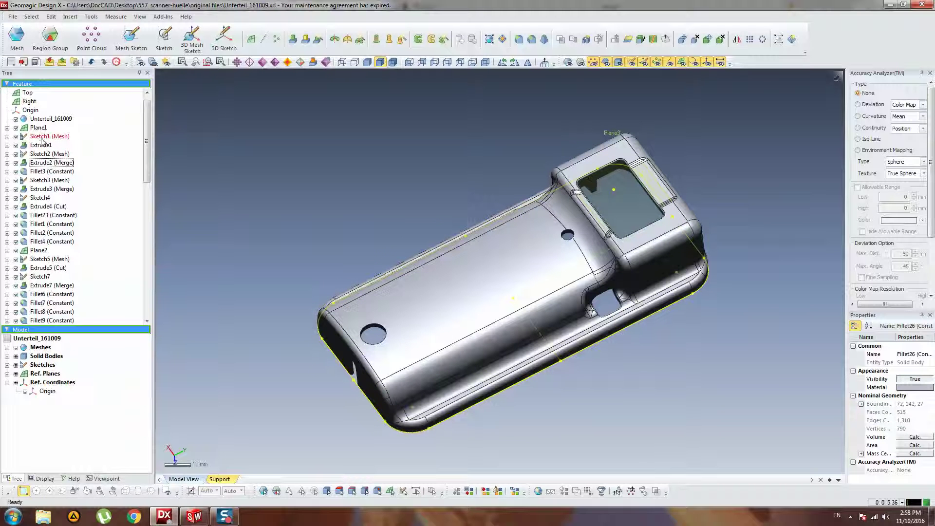
right_click(41, 143)
left_click(49, 147)
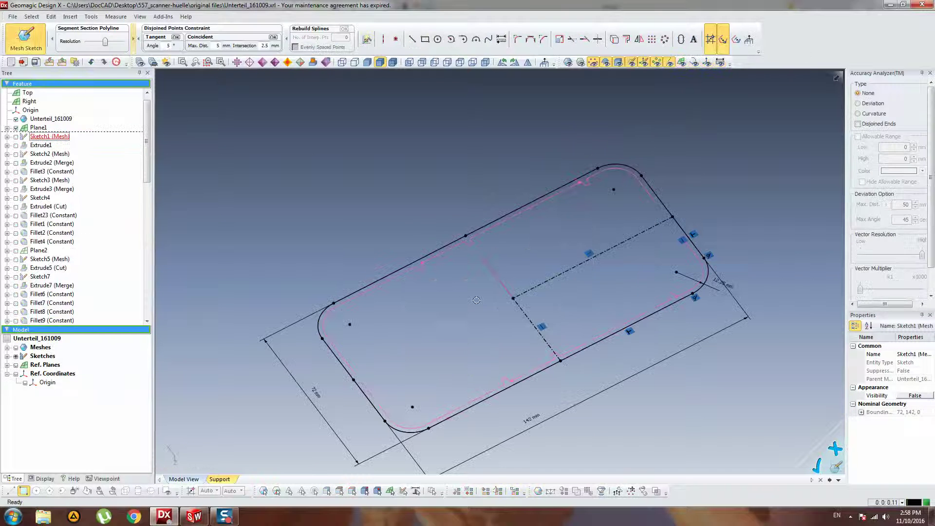
Step: View Sketch1 (Mesh) face-on, select its two long side lines to check how they follow the mesh section, and exit the sketch
left_click(544, 62)
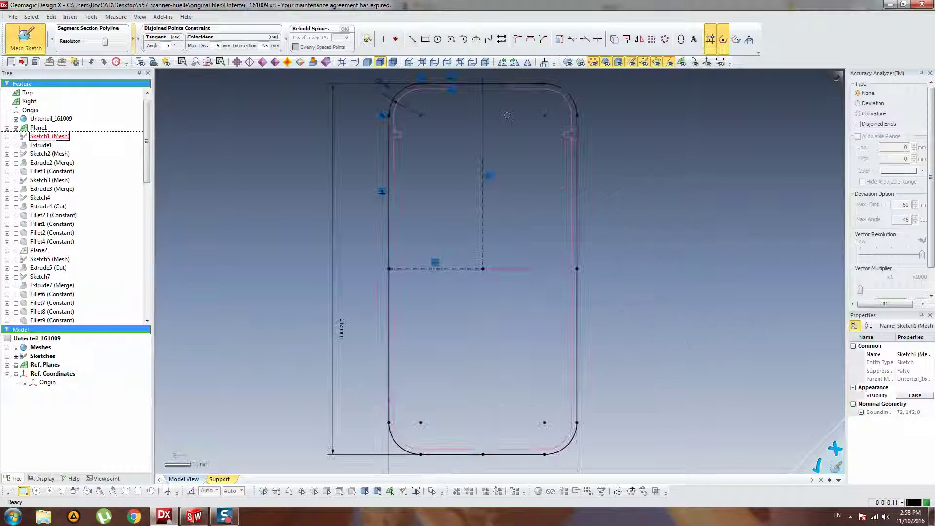
left_click(389, 157)
left_click(577, 151)
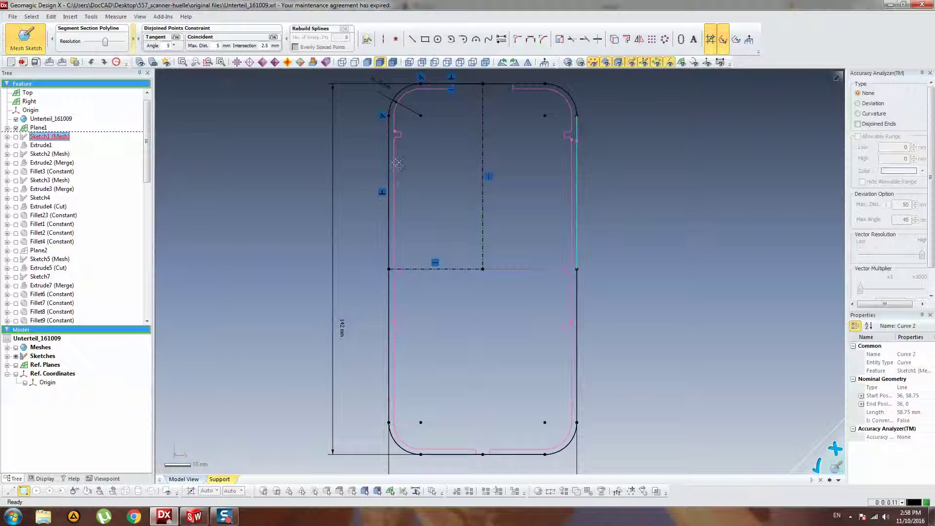
double_click(388, 133)
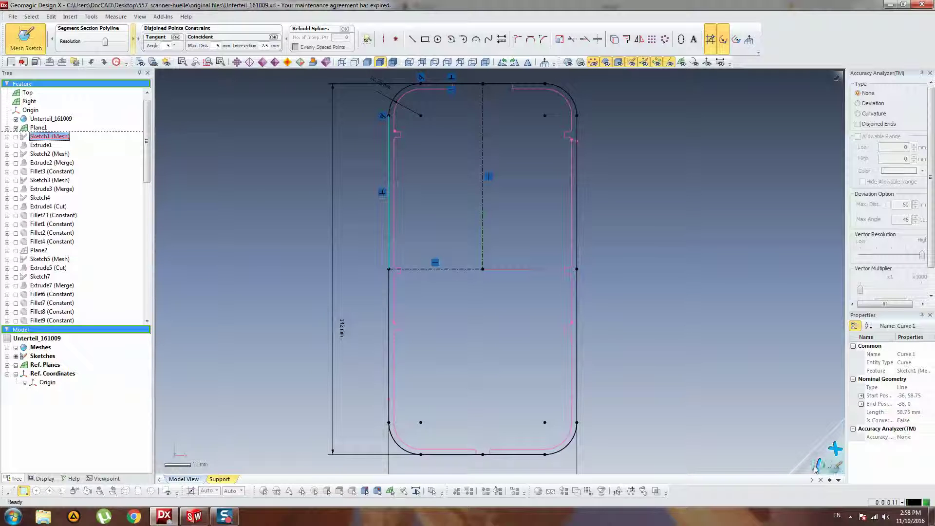
mouse_move(810, 460)
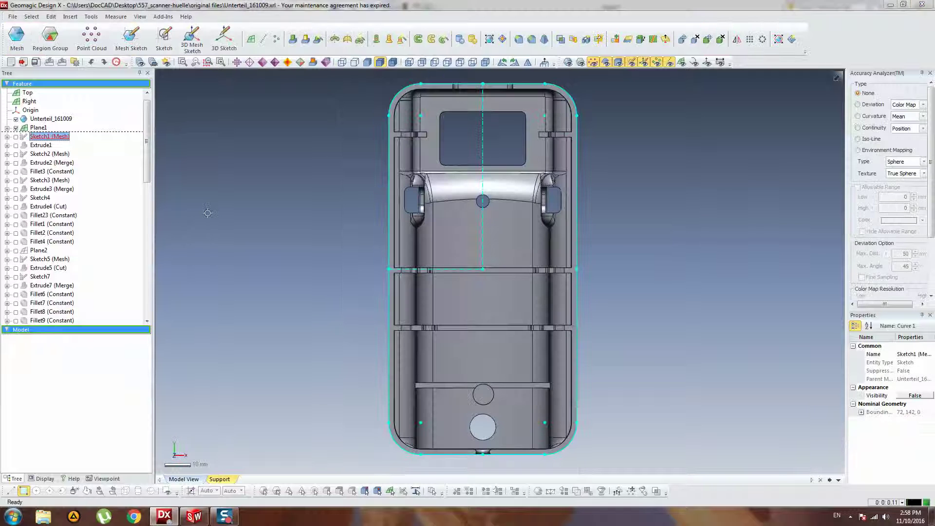
Step: Switch to SolidWorks and examine the side opening of the housing from the outer side
left_click(191, 522)
middle_click_drag(491, 204, 452, 151)
scroll(455, 172, "down", 4)
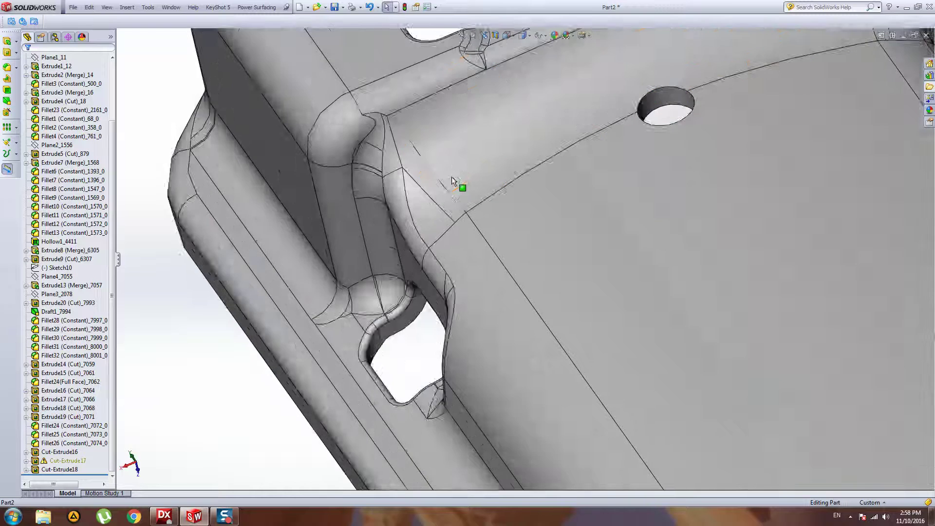
scroll(501, 203, "up", 5)
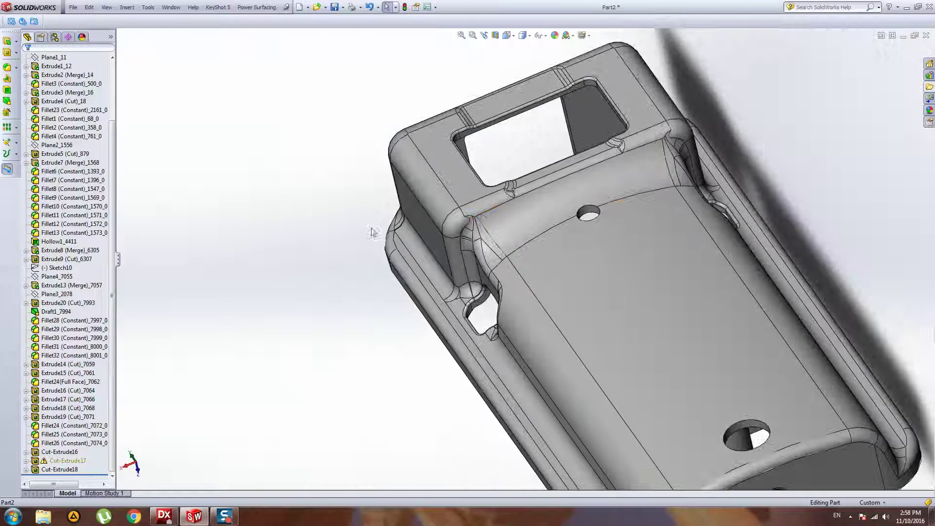
middle_click_drag(493, 302, 492, 286)
scroll(487, 302, "down", 5)
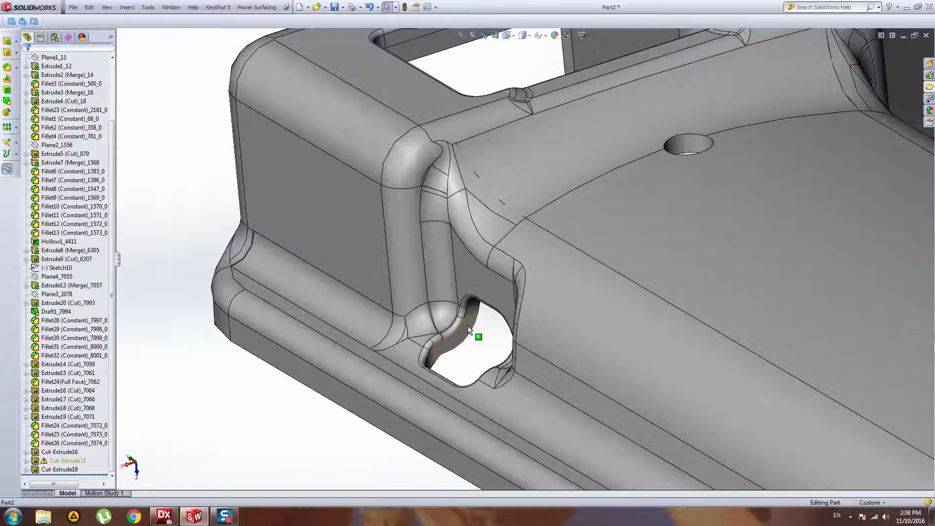
Step: Open the sketch of the side-opening cut to examine its profile, exit it and dismiss the rebuild warning
left_click(467, 325)
left_click(494, 295)
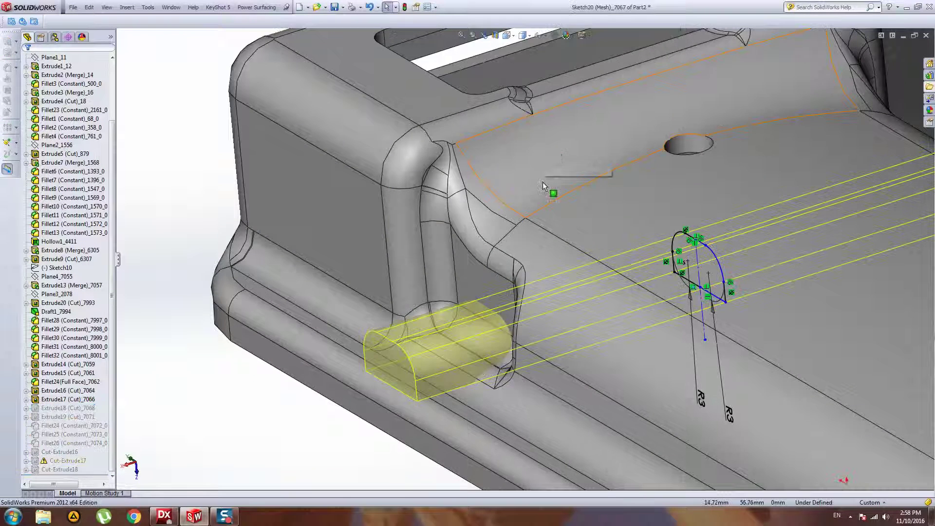
scroll(520, 205, "up", 5)
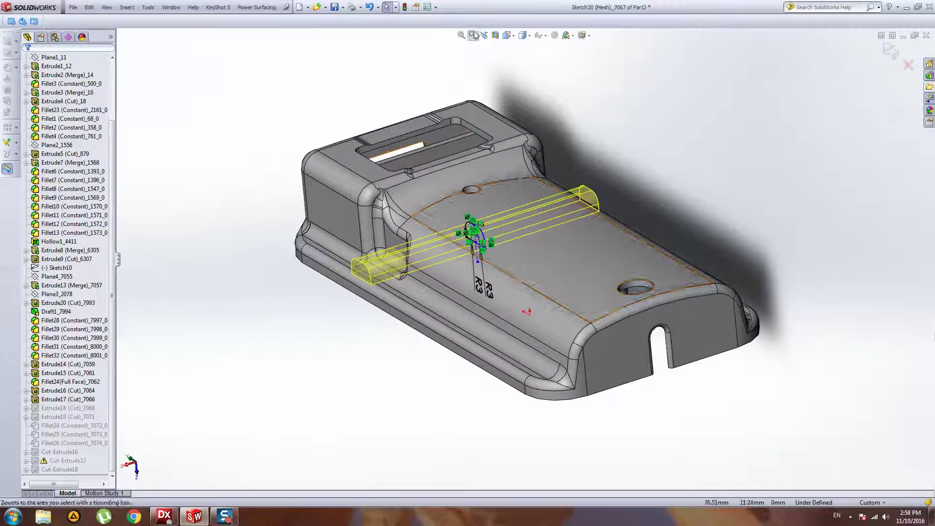
middle_click_drag(520, 205, 601, 132)
scroll(482, 228, "down", 5)
middle_click_drag(509, 215, 515, 265)
scroll(515, 265, "up", 4)
left_click(890, 52)
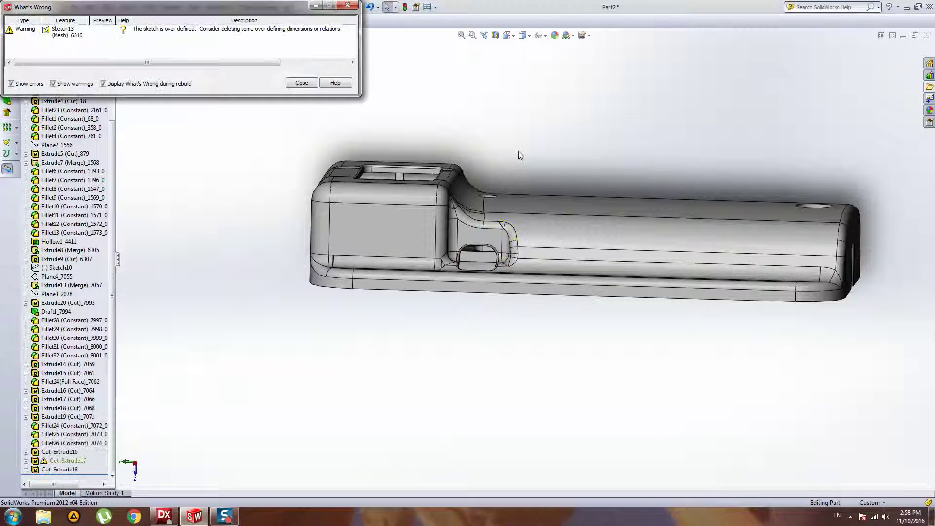
left_click(304, 83)
Step: Save the housing part, look over its side and rib cuts, and close it
mouse_move(369, 124)
middle_mouse_down()
mouse_move(368, 262)
mouse_move(403, 254)
middle_mouse_up()
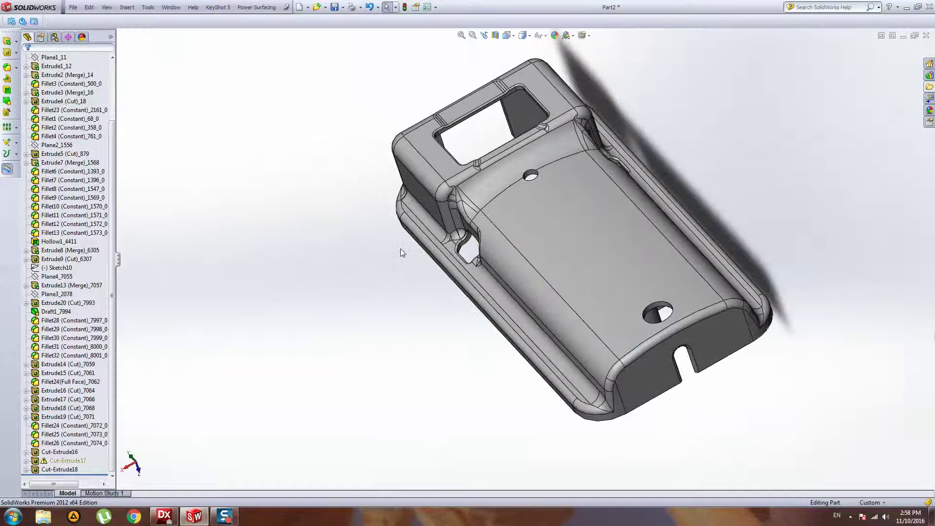
key("ctrl+s")
key("Return")
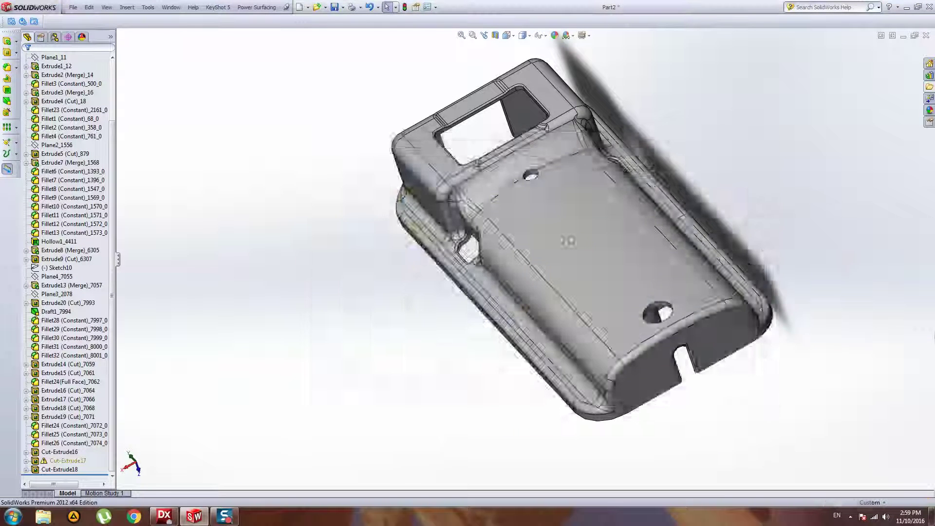
middle_click_drag(427, 261, 545, 140)
left_click_drag(112, 138, 108, 231)
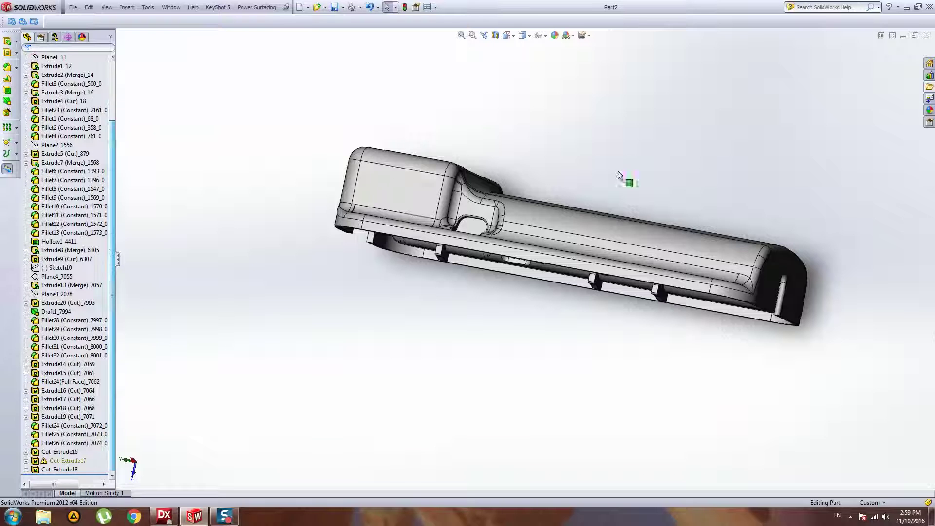
left_click(925, 35)
Step: Switch to Geomagic Design X and review the original housing's outer side and the end of its feature history
left_click(162, 519)
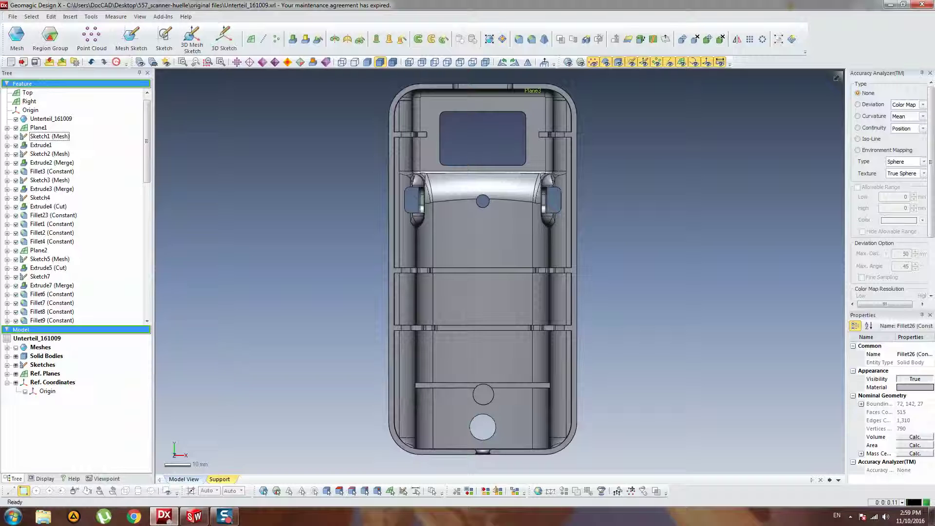
right_click_drag(398, 245, 580, 207)
left_click_drag(147, 142, 149, 300)
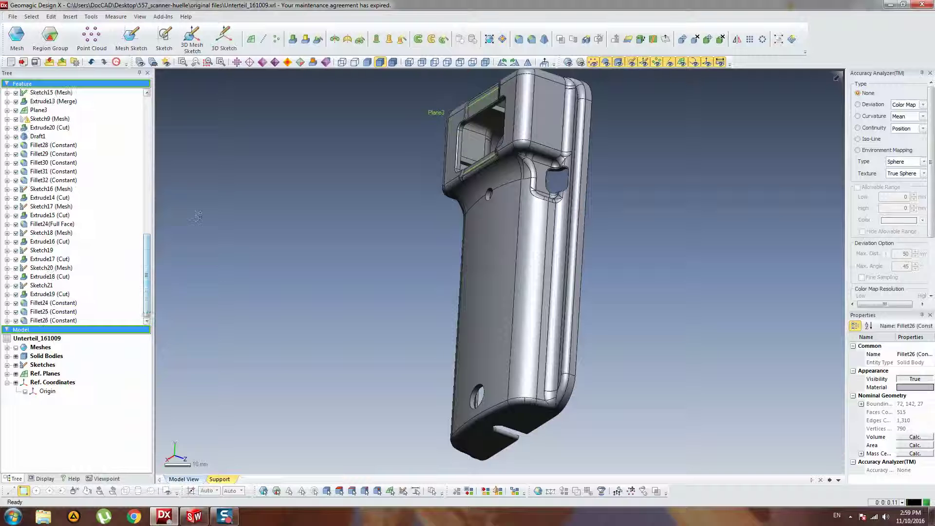
Step: Open Oberteil_161009.xrl and review the upper frame's feature history
left_click(12, 16)
left_click(24, 35)
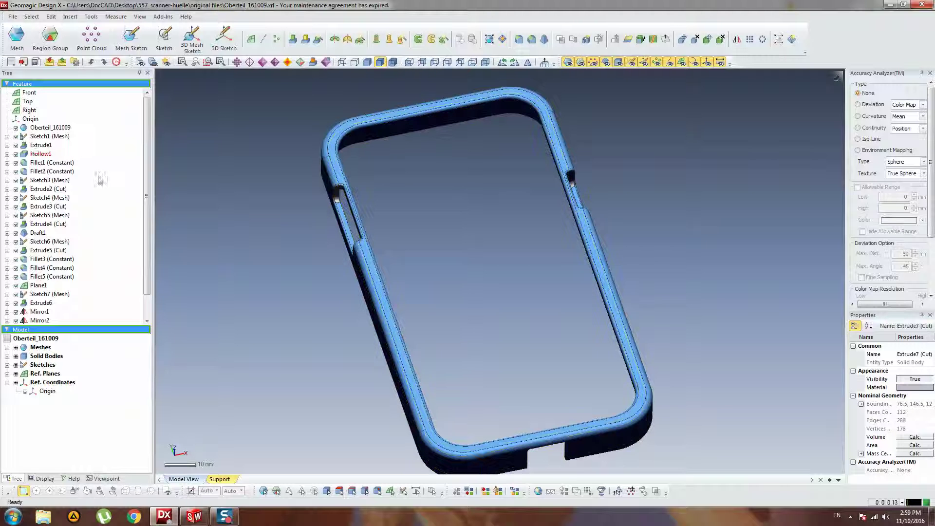
scroll(147, 163, "down", 1)
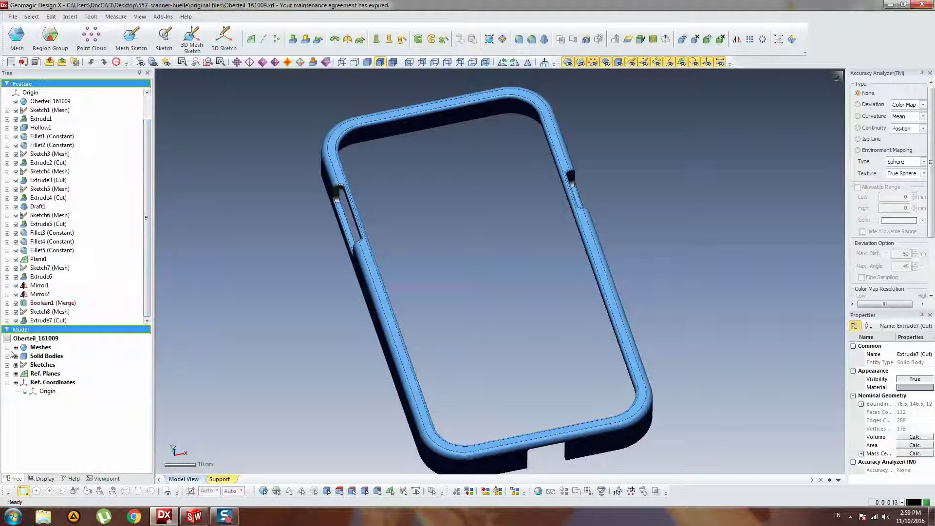
Step: Examine the frame's deviation colour map with an allowable tolerance of -0.1 to 0.1 mm, and turn the map off
left_click(857, 104)
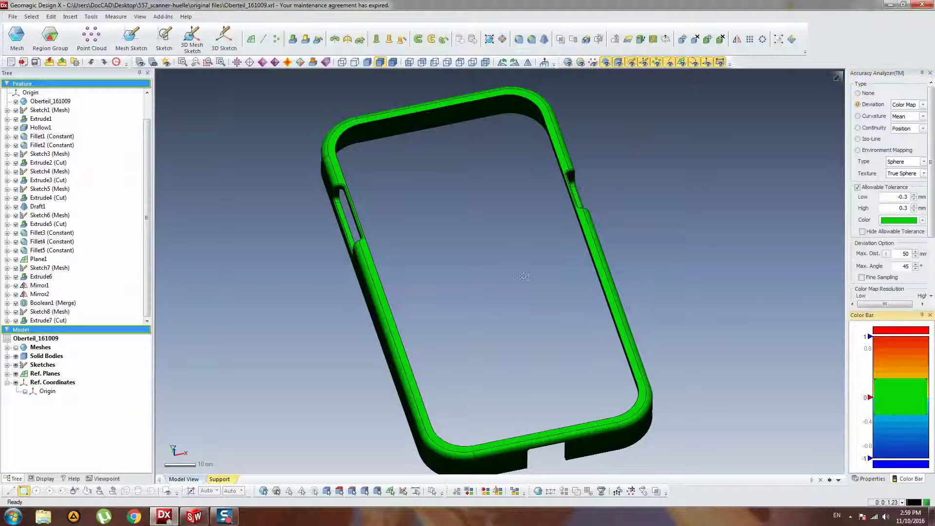
right_click_drag(497, 277, 526, 191)
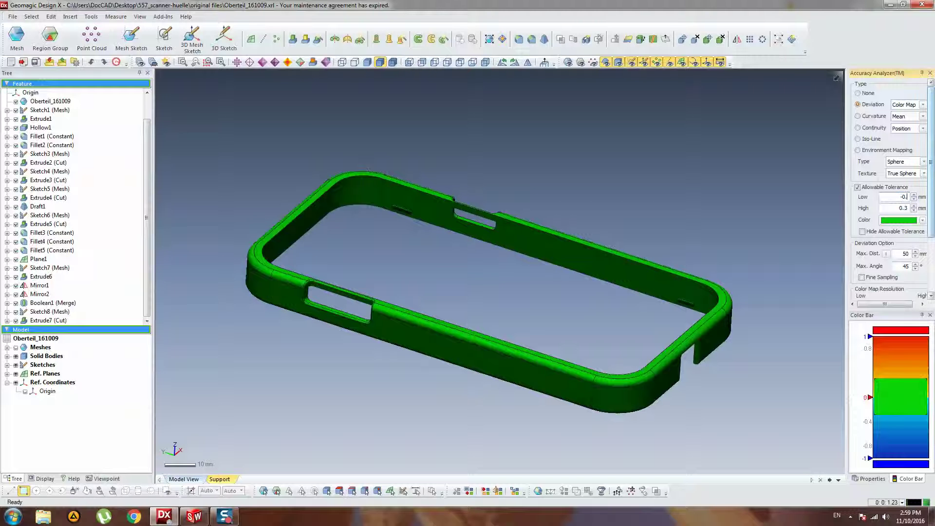
type("1")
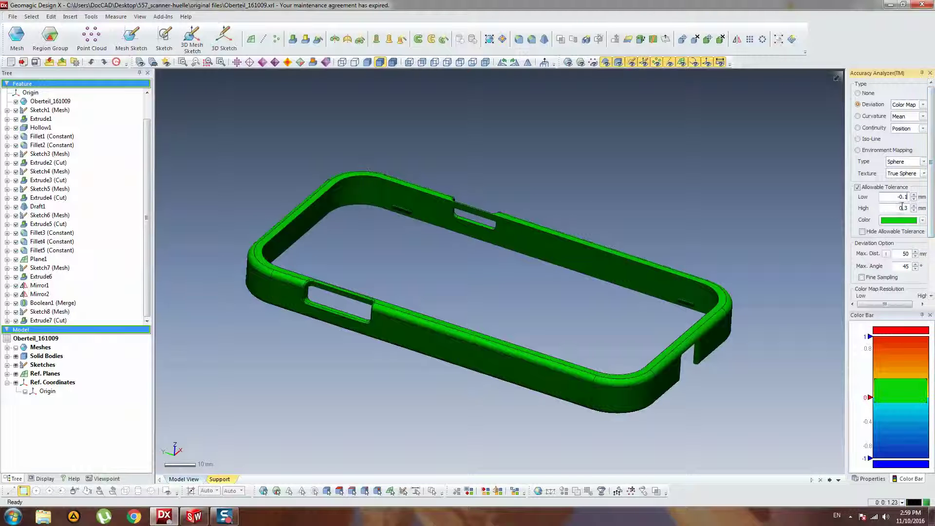
type("1")
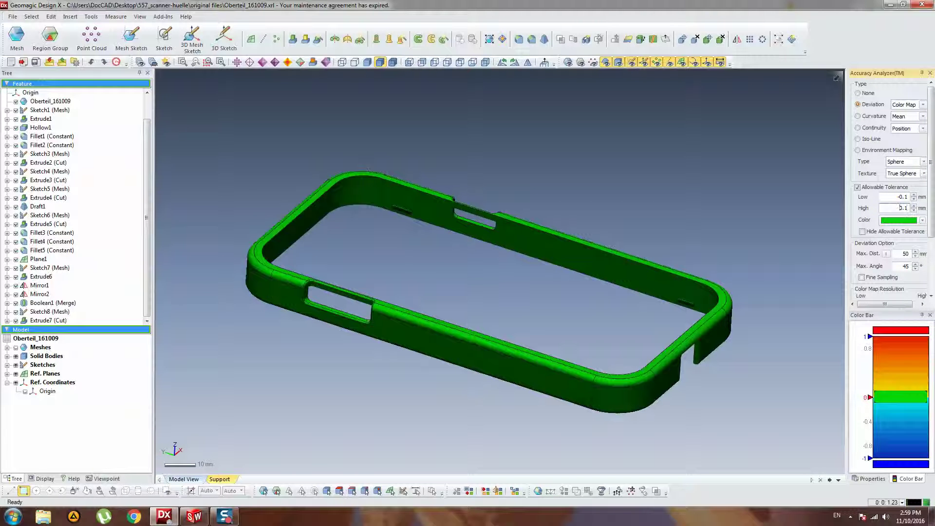
right_click_drag(589, 256, 692, 285)
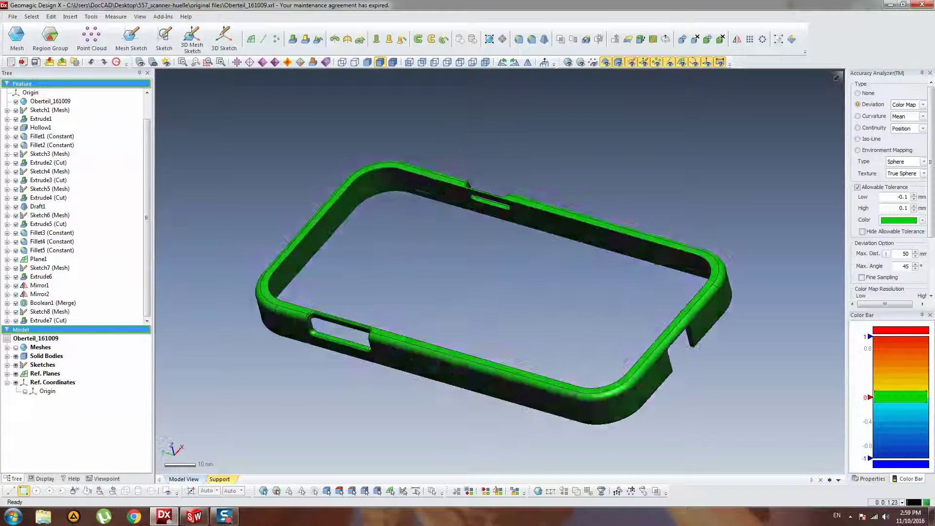
left_click(857, 93)
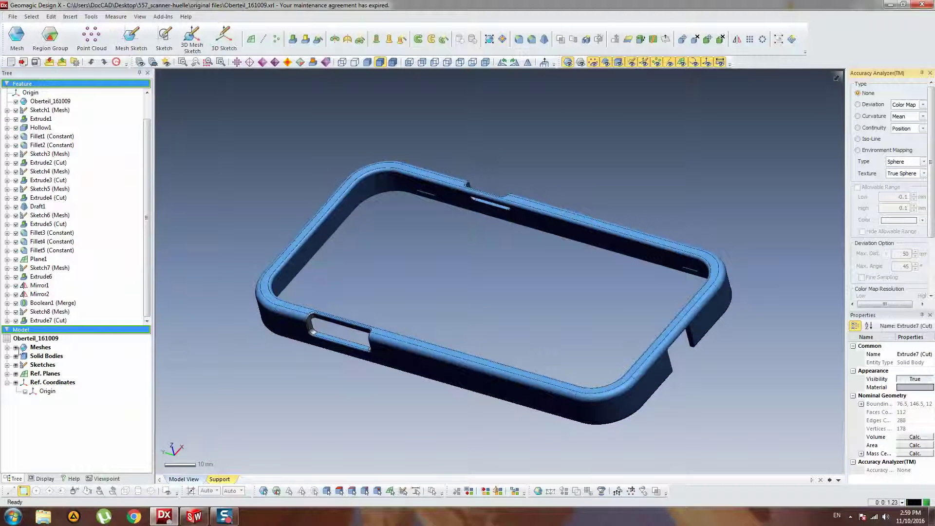
Step: Transfer the frame to SolidWorks 2012 with LiveTransfer, starting from the first feature, and acknowledge the export message
left_click(10, 17)
mouse_move(125, 170)
left_click(185, 170)
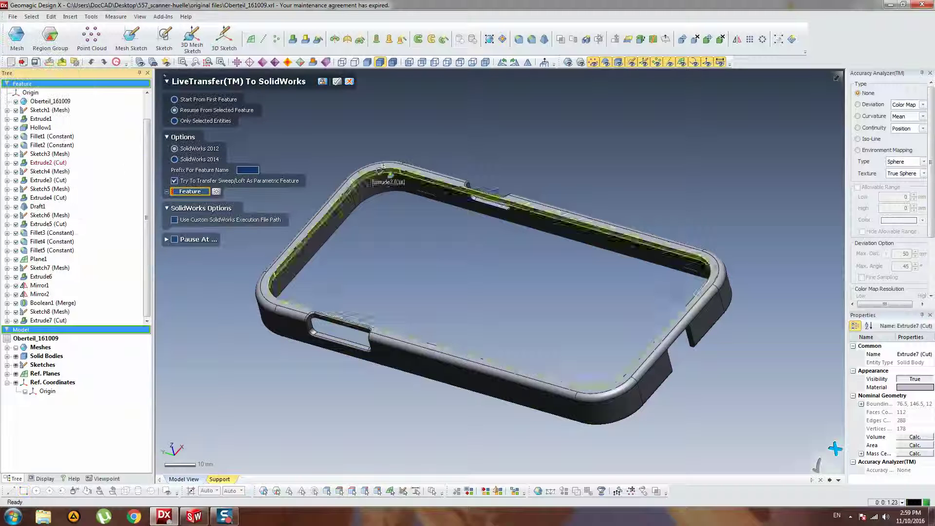
left_click(174, 100)
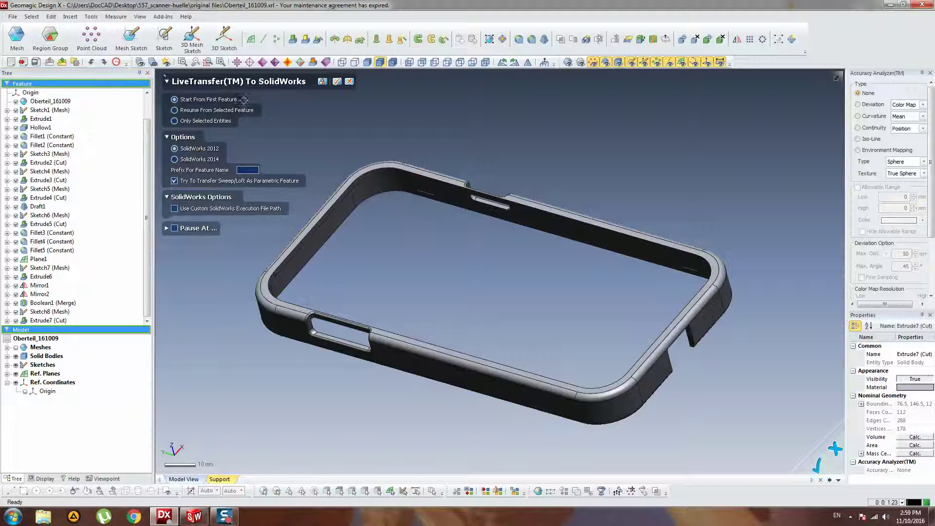
left_click(336, 82)
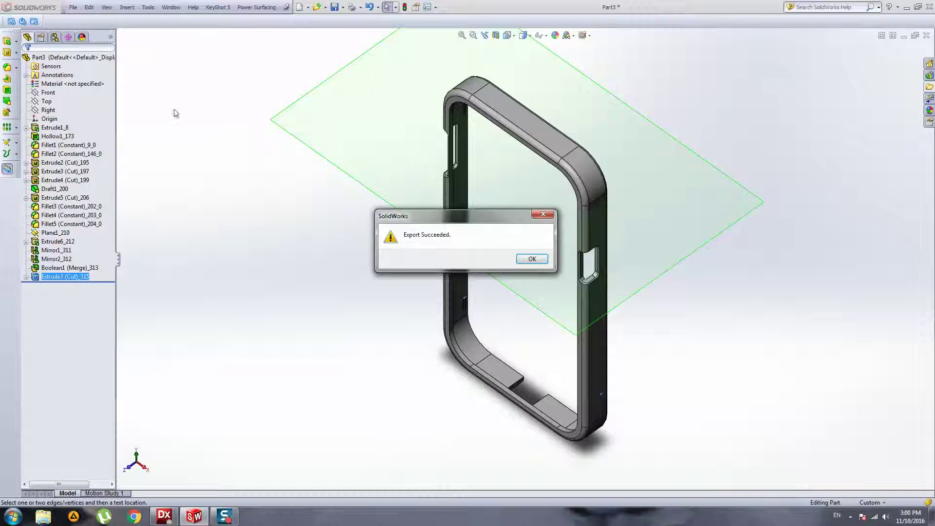
left_click(531, 258)
middle_click_drag(511, 265, 229, 165)
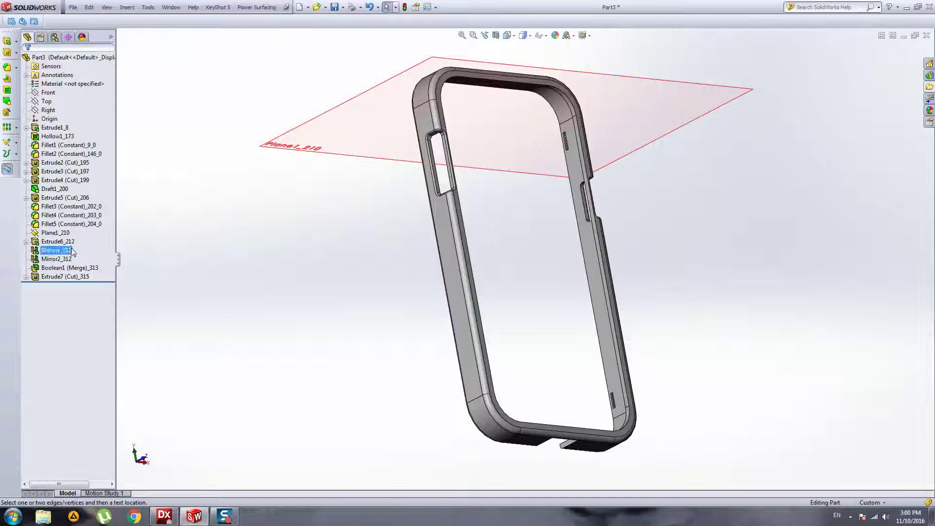
right_click(371, 96)
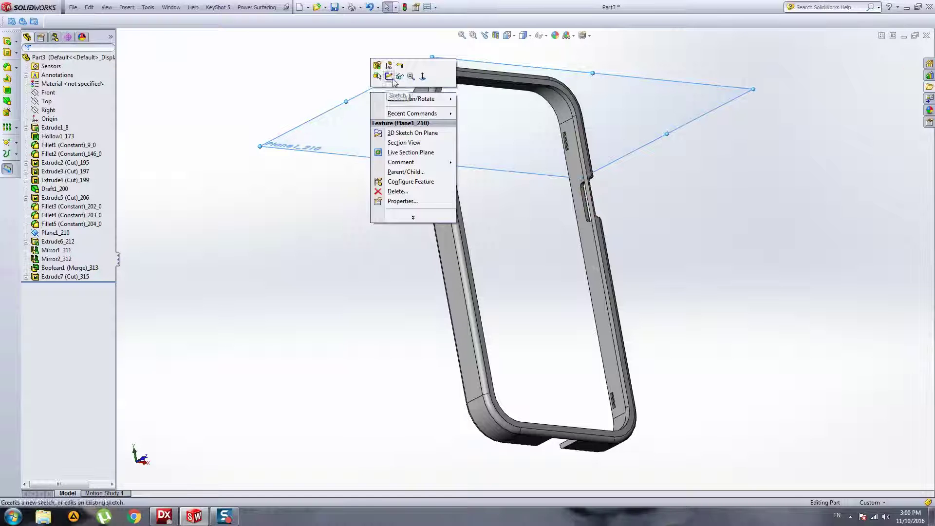
left_click(388, 77)
left_click(204, 163)
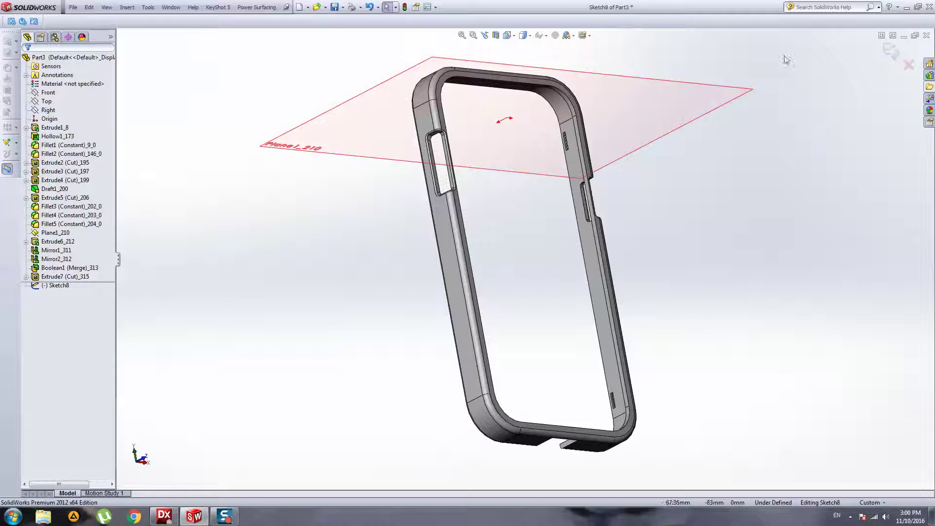
left_click(891, 51)
Step: Hide the reference plane crossing the frame and inspect the transferred geometry and its base extrude
right_click(452, 62)
left_click(483, 43)
scroll(351, 86, "up", 5)
middle_click_drag(362, 98, 501, 214)
scroll(508, 225, "down", 5)
middle_click_drag(586, 229, 462, 215)
left_click(55, 128)
scroll(548, 242, "up", 4)
left_click(399, 194)
Step: Save the transferred frame part and close it
key("ctrl+s")
key("Return")
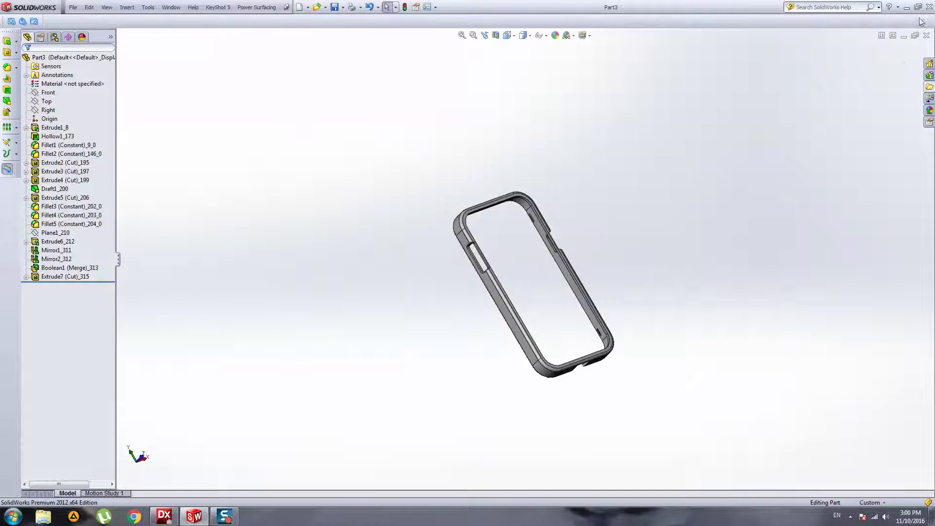
left_click(926, 35)
Step: Switch to Geomagic Design X and open Kamera.xrl from the kamera-scan folder
left_click(164, 516)
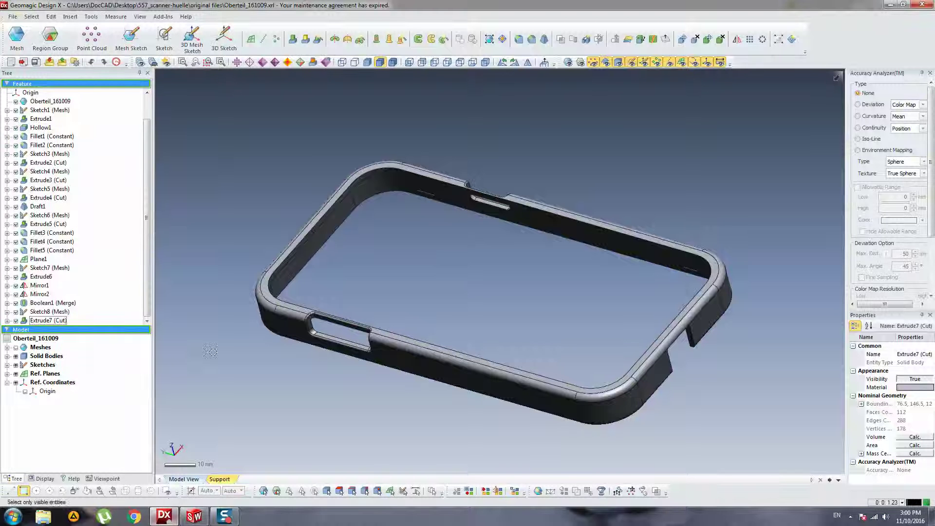
left_click(32, 17)
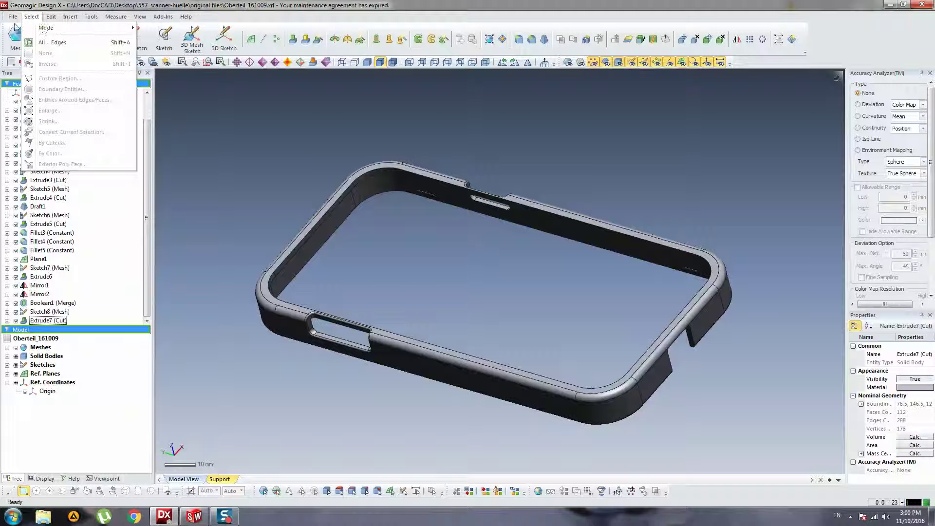
mouse_move(13, 16)
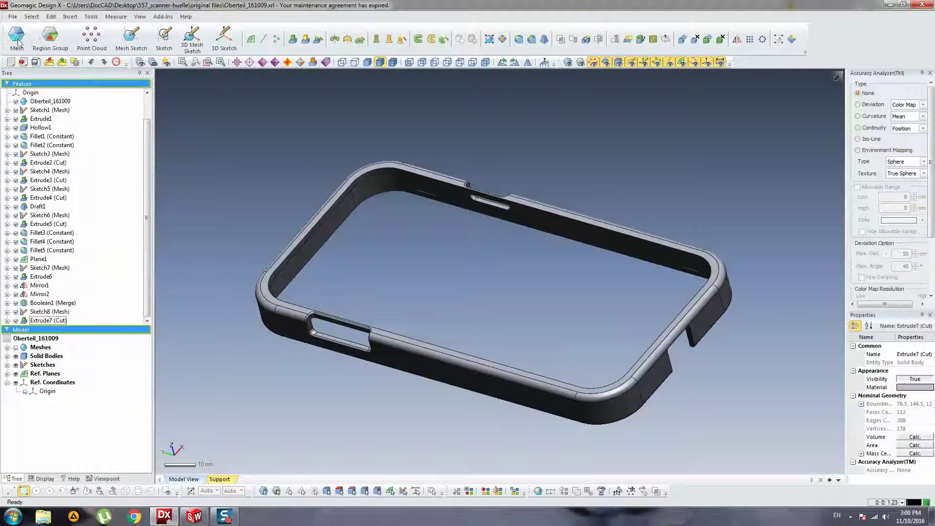
left_click(30, 38)
left_click(533, 104)
double_click(411, 128)
double_click(408, 136)
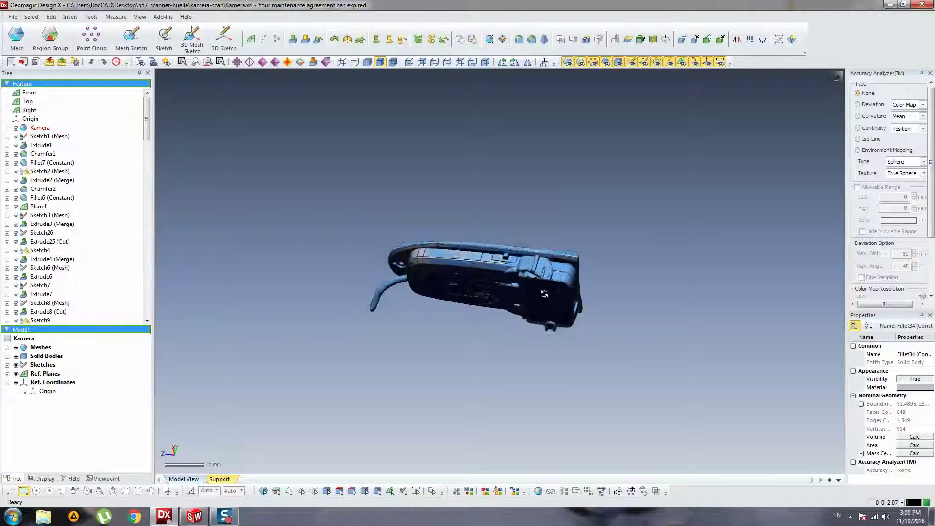
Step: Examine the camera model and its scan mesh up close from the flat base side
scroll(571, 307, "up", 5)
right_click_drag(574, 307, 575, 161)
right_click_drag(614, 307, 643, 195)
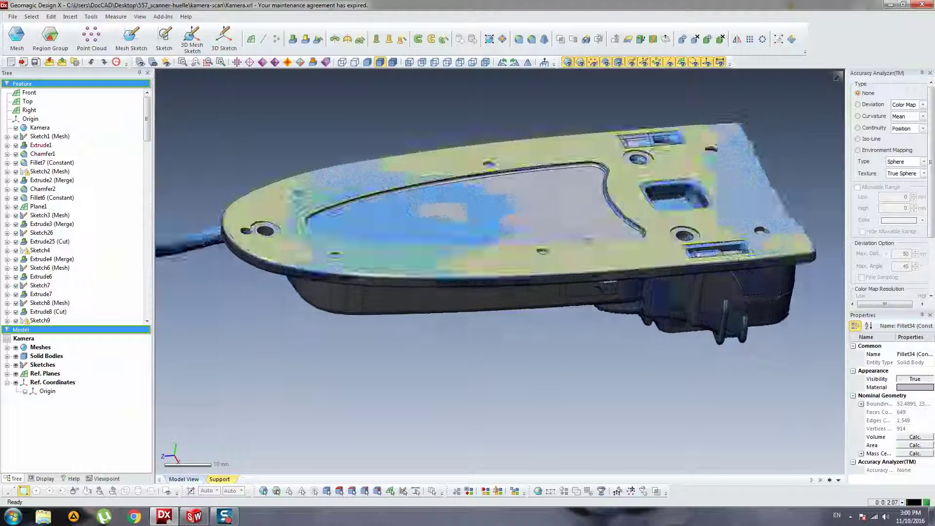
Step: Display the deviation color map on the camera body and set its allowable tolerance to -0.2 and 0.2 mm
right_click_drag(589, 216, 579, 246, "ctrl")
left_click(859, 104)
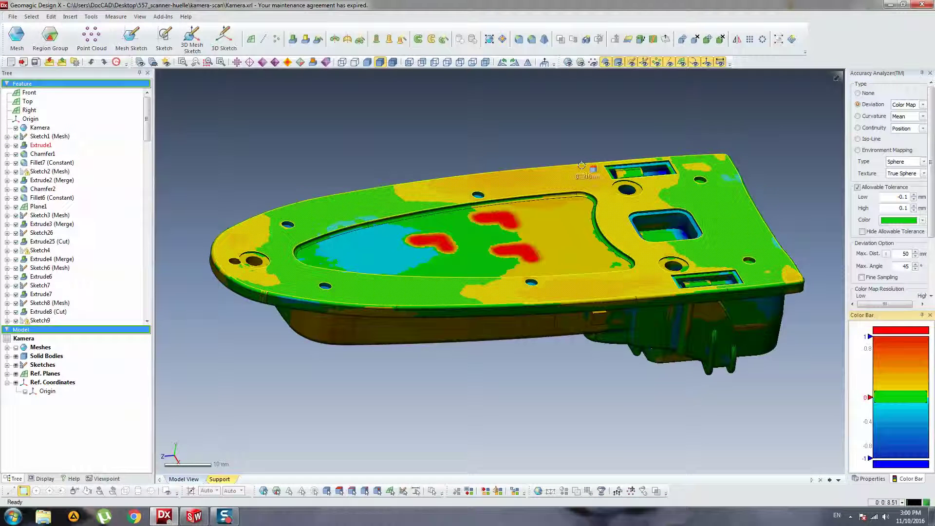
right_click_drag(581, 166, 595, 160)
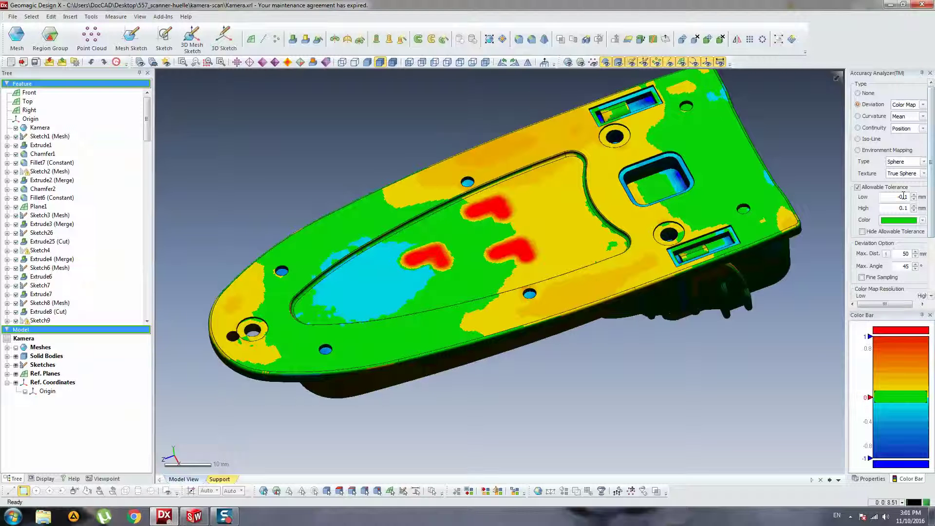
key("Return")
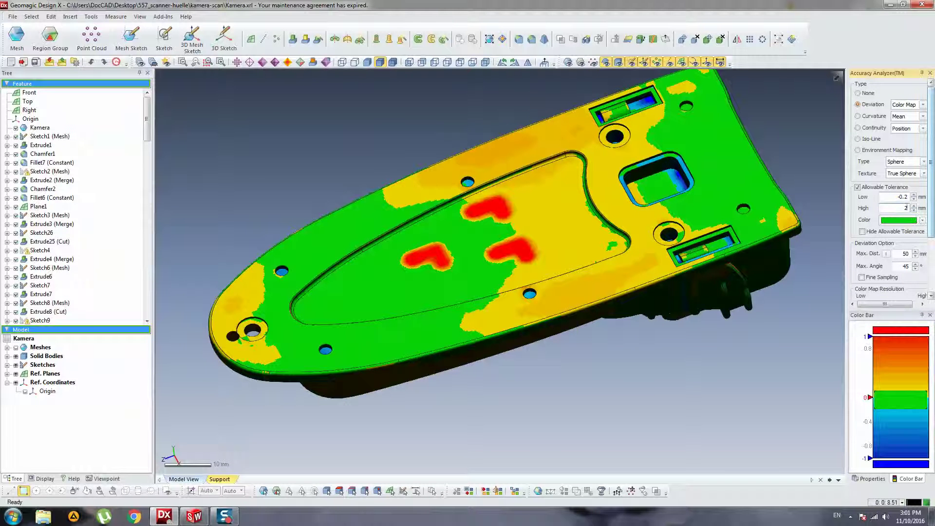
key("Return")
Step: Inspect the deviation around the counterbored hole at the narrow end and check its cut extrude settings without changing them
middle_click_drag(599, 311, 248, 275)
mouse_move(247, 285)
scroll(245, 285, "up", 6)
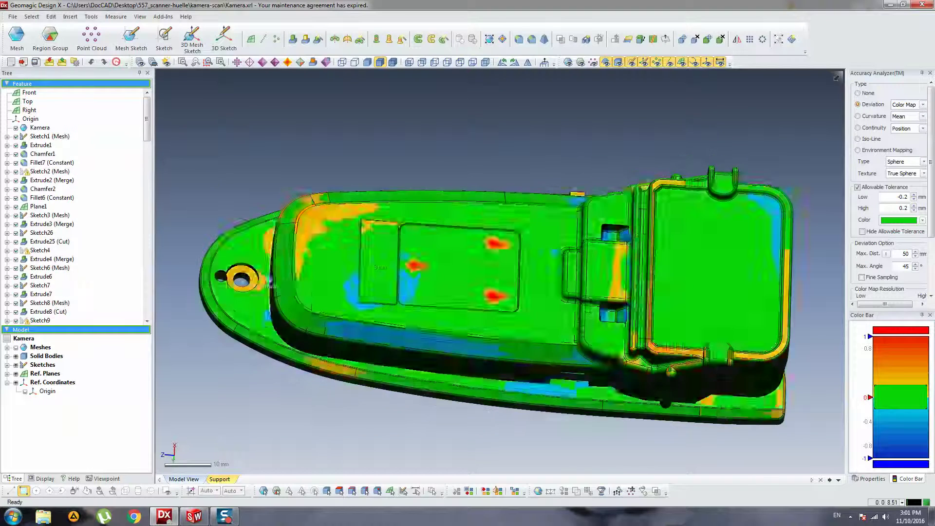
scroll(468, 269, "up", 2)
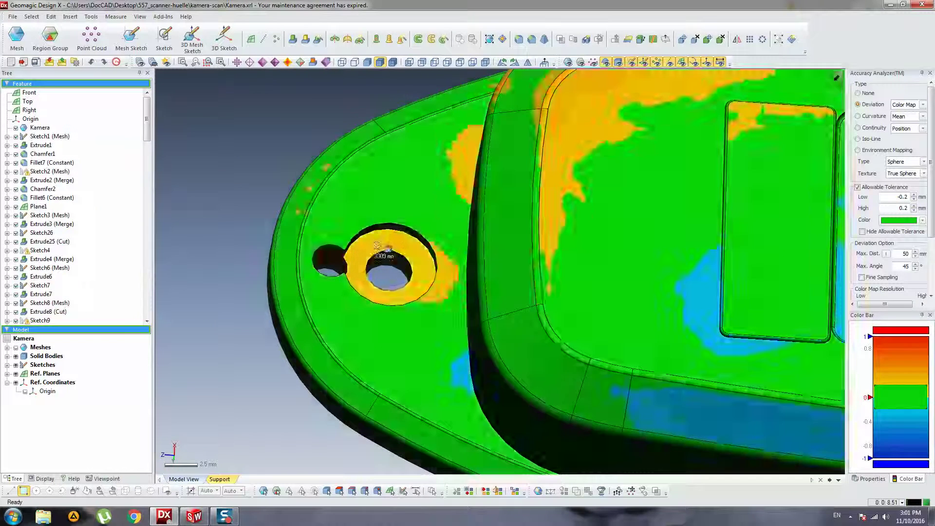
double_click(389, 250)
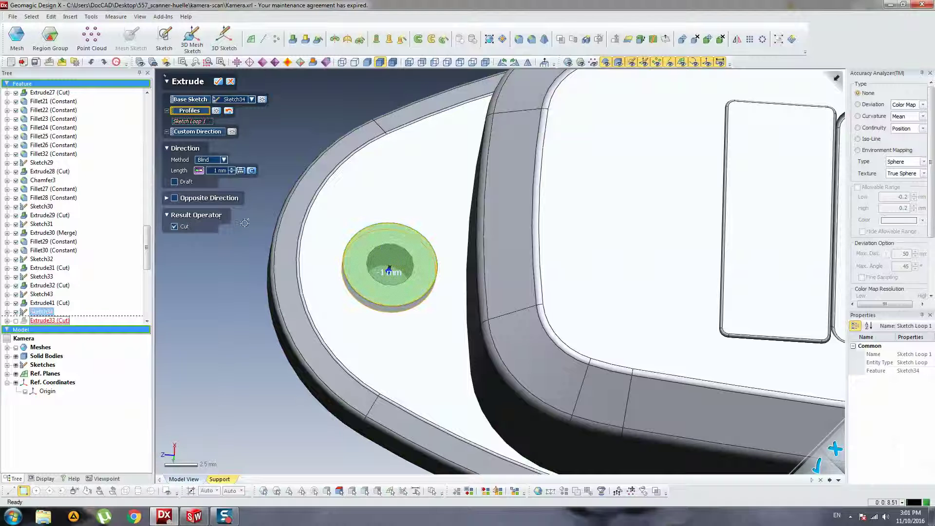
left_click(230, 81)
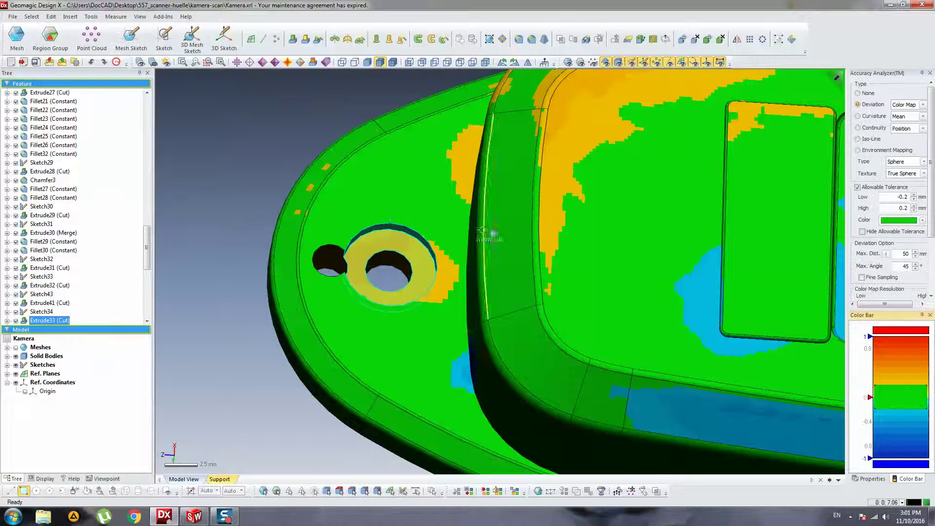
Step: Set the deviation map's allowable tolerance to -0.3 and 0.3 mm
left_click(303, 160)
scroll(501, 243, "down", 4)
right_click_drag(613, 253, 637, 243)
scroll(638, 243, "up", 3)
right_click_drag(798, 219, 476, 323, "ctrl")
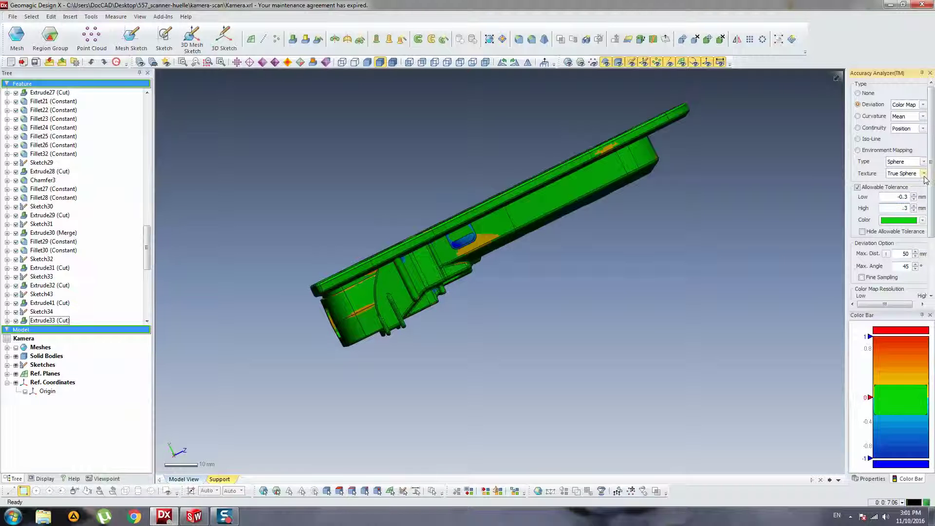
key("Return")
Step: Examine the deviation colors on both the housing side and the flat base side of the camera body
right_click_drag(602, 302, 273, 198)
right_click_drag(530, 306, 514, 278, "ctrl")
right_click_drag(617, 354, 559, 347)
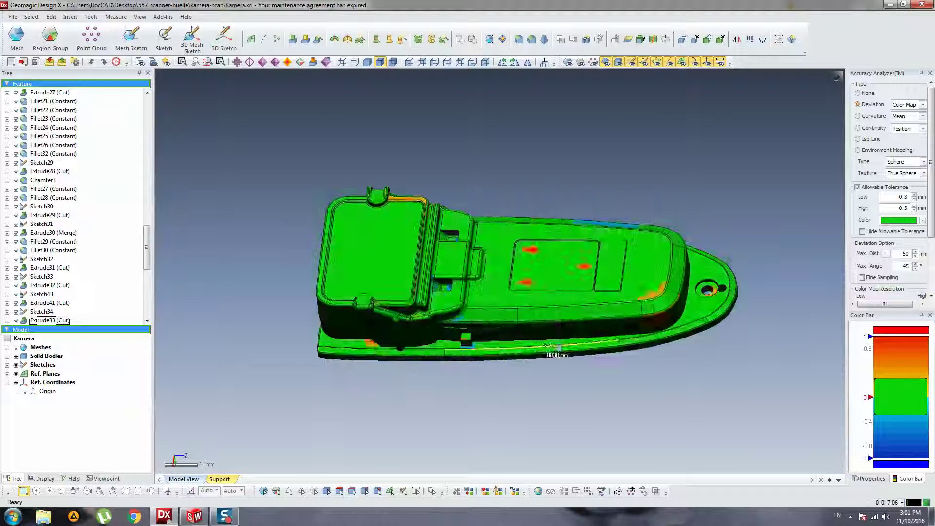
right_click_drag(495, 385, 599, 167)
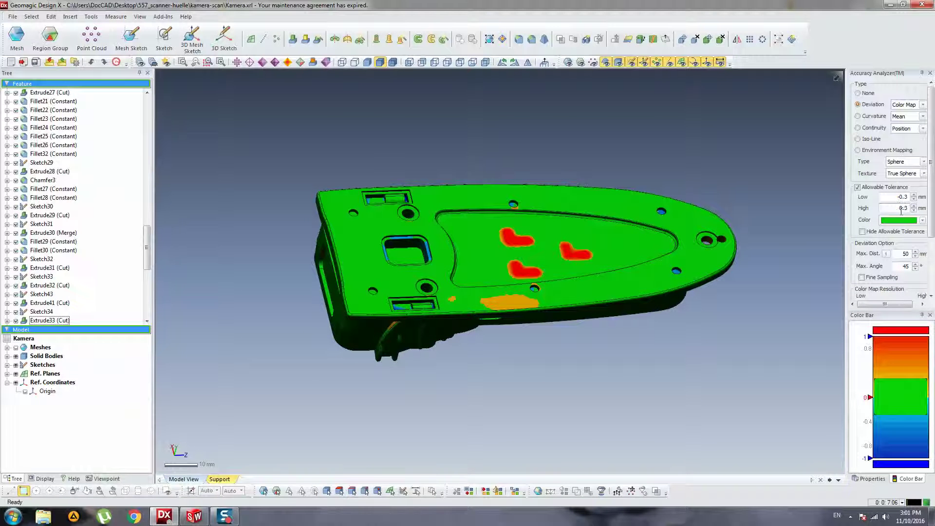
right_click_drag(536, 244, 541, 377)
right_click_drag(501, 249, 528, 179)
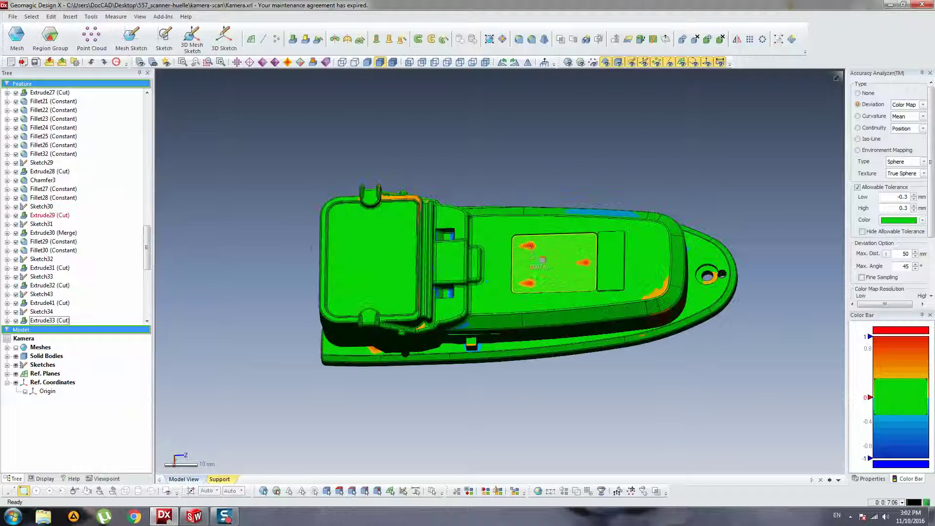
right_click_drag(586, 262, 465, 231)
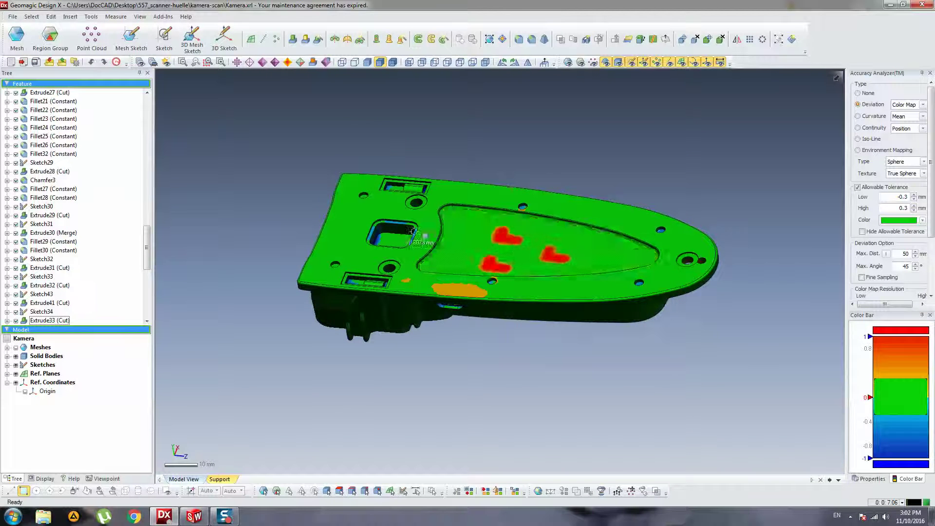
Step: Start a LiveTransfer of the camera to SolidWorks from the first feature, using the SolidWorks 2012 option
left_click_drag(149, 237, 148, 108)
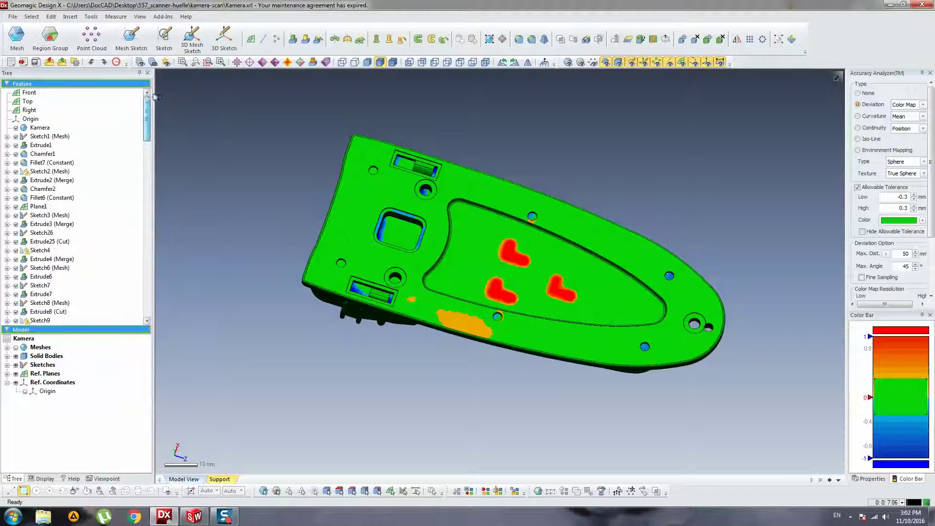
left_click(13, 16)
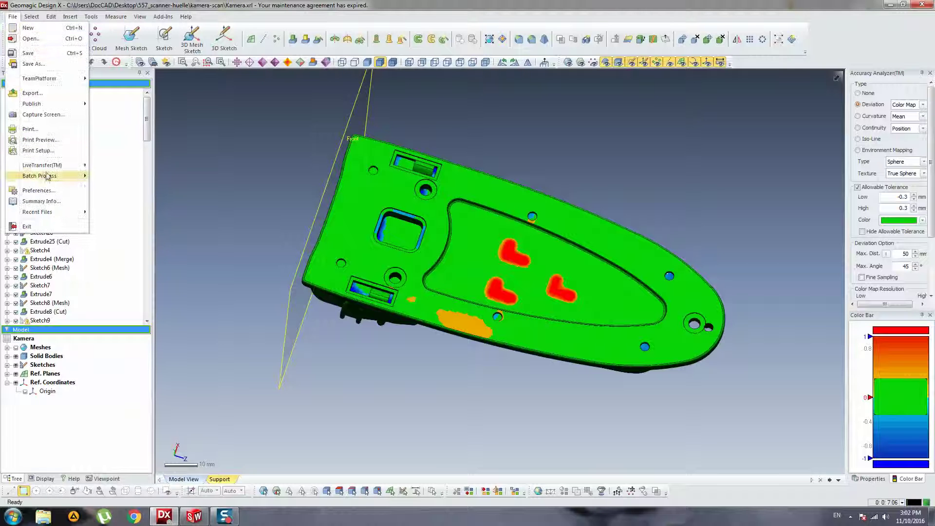
mouse_move(51, 165)
left_click(124, 166)
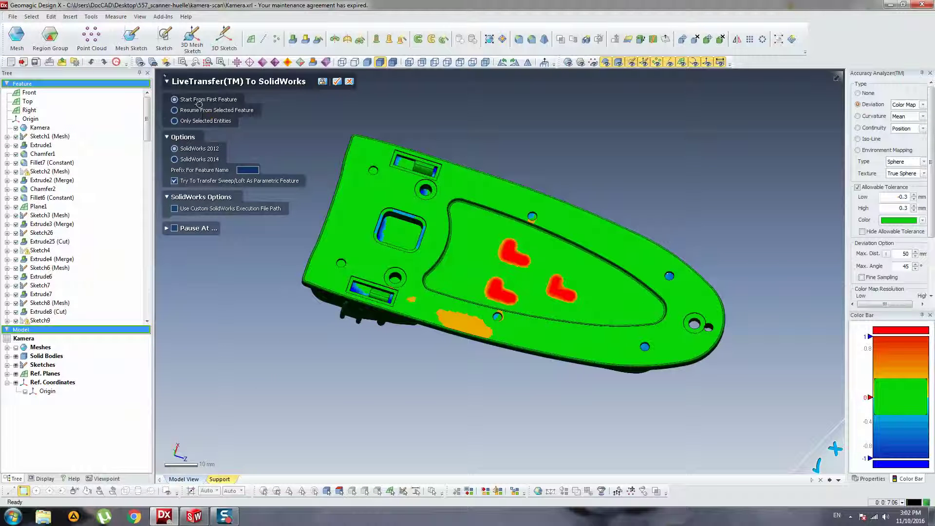
left_click(337, 82)
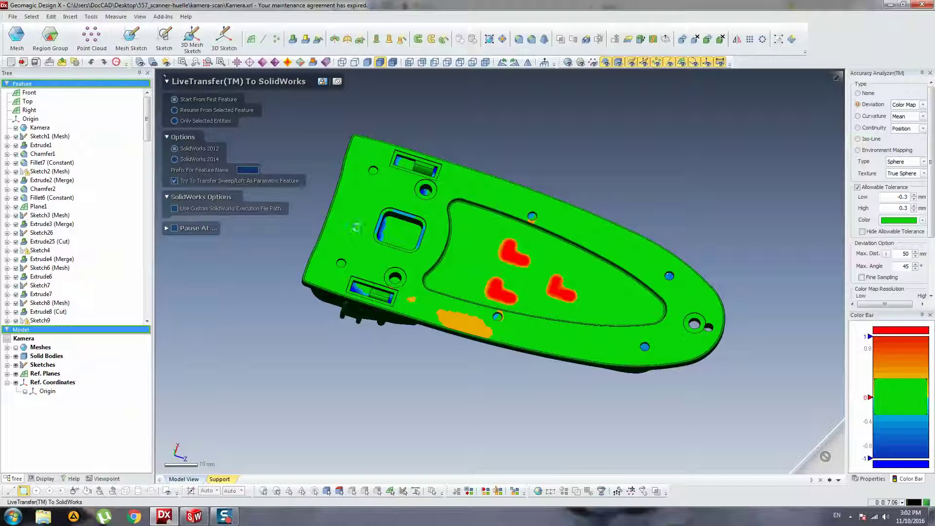
Step: Switch to SolidWorks, view the camera part as its features are rebuilt, and dismiss the transfer message
left_click(189, 519)
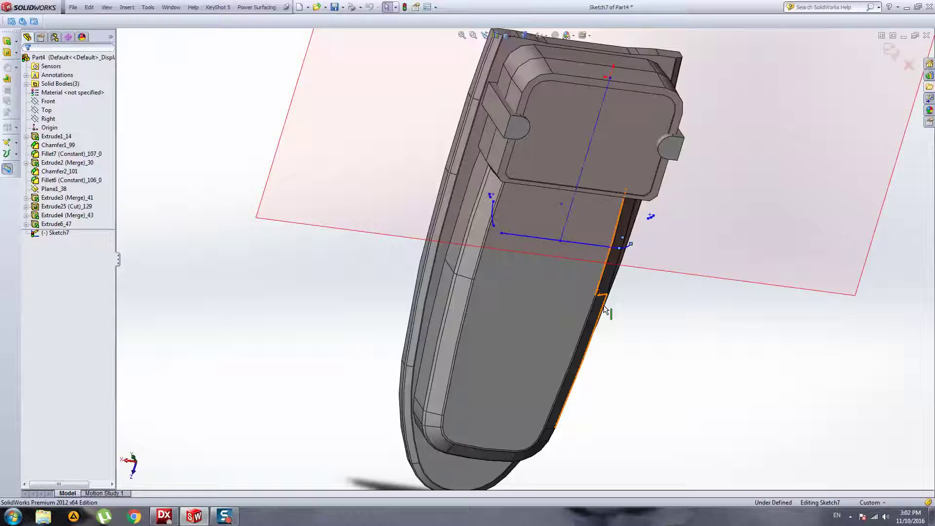
mouse_move(726, 246)
middle_mouse_down()
mouse_move(738, 239)
mouse_move(647, 410)
mouse_move(563, 352)
mouse_move(510, 376)
middle_mouse_up()
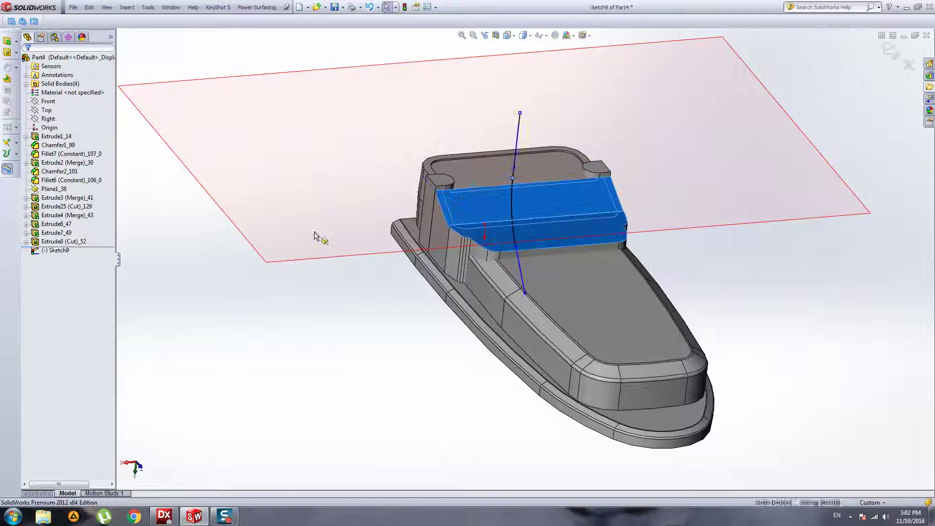
left_click(529, 264)
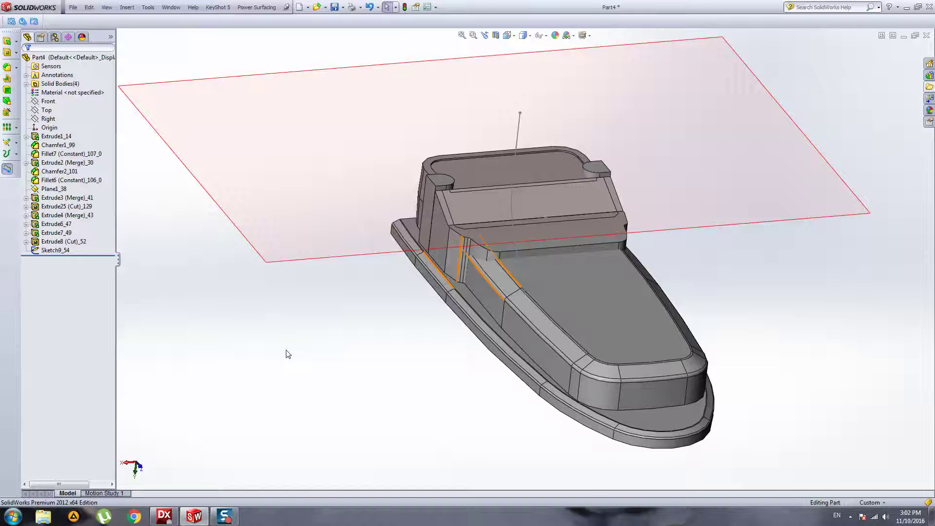
Step: Switch to Geomagic Design X and roll the feature history forward through Cut1
left_click(175, 517)
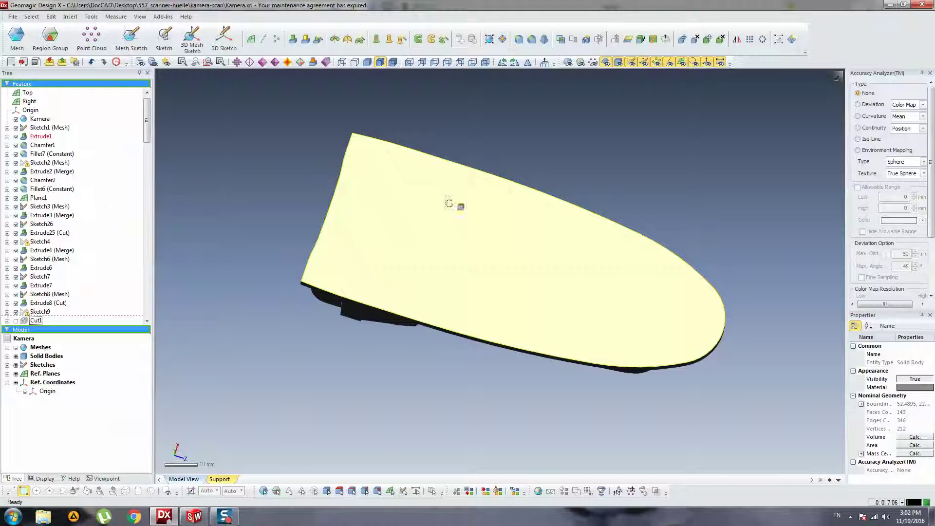
left_click_drag(153, 120, 149, 140)
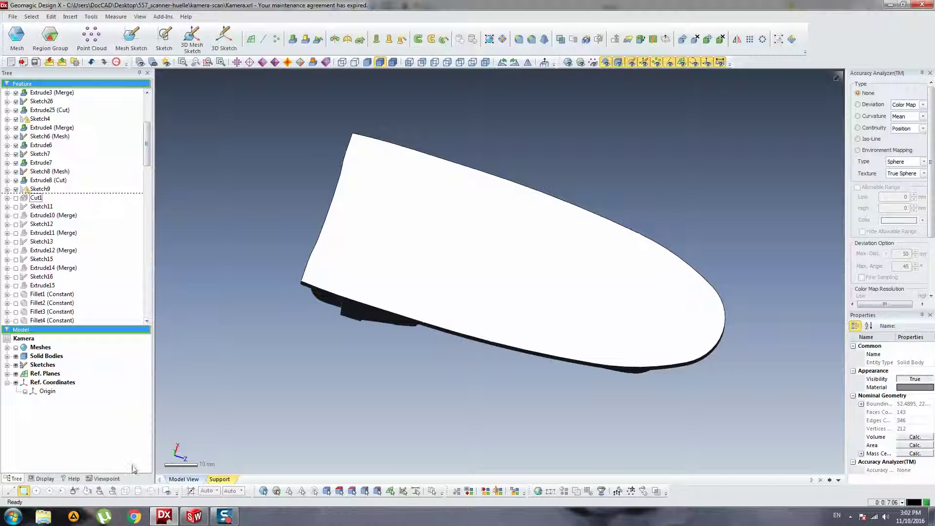
right_click(35, 198)
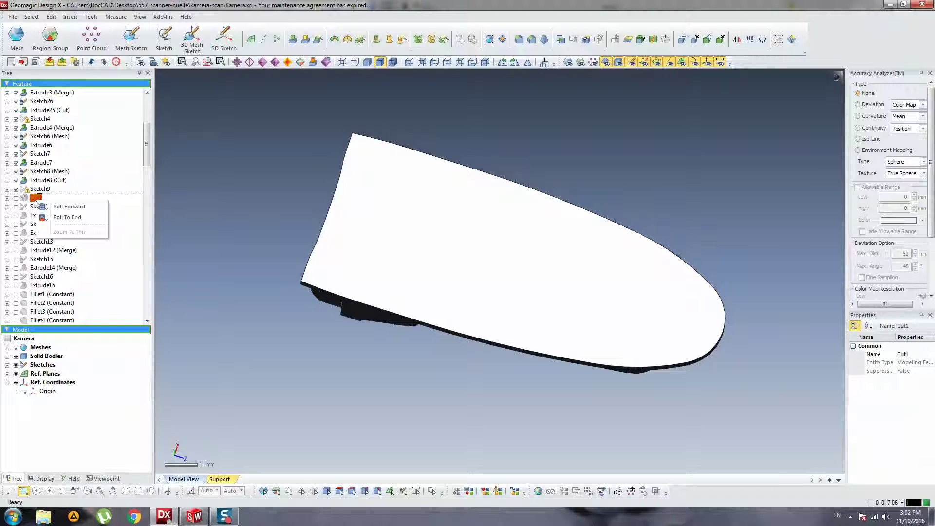
left_click(67, 207)
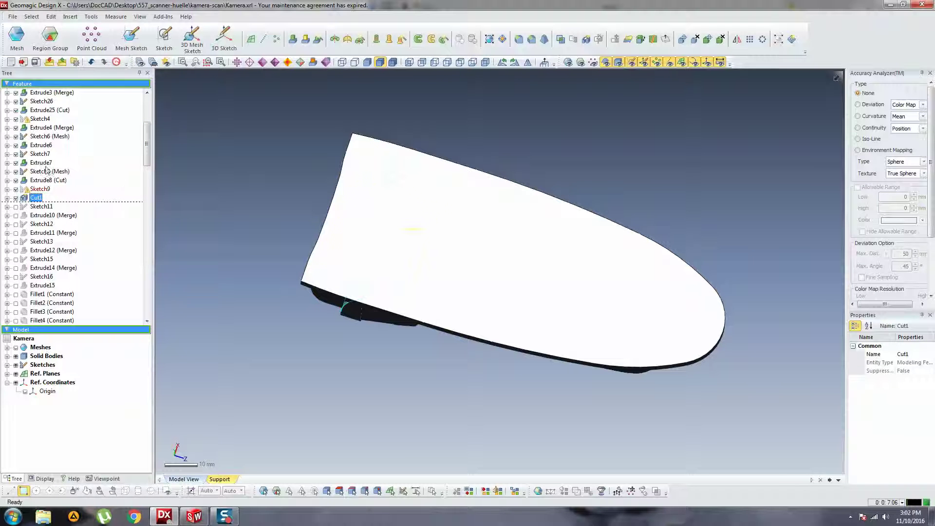
Step: Try to resume the LiveTransfer to SolidWorks from the selected Cut1 feature
left_click(13, 18)
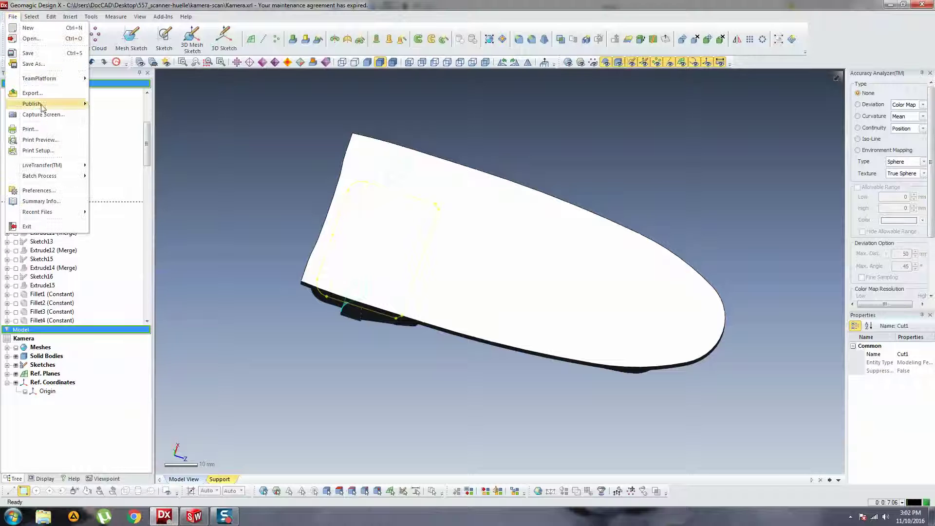
mouse_move(49, 165)
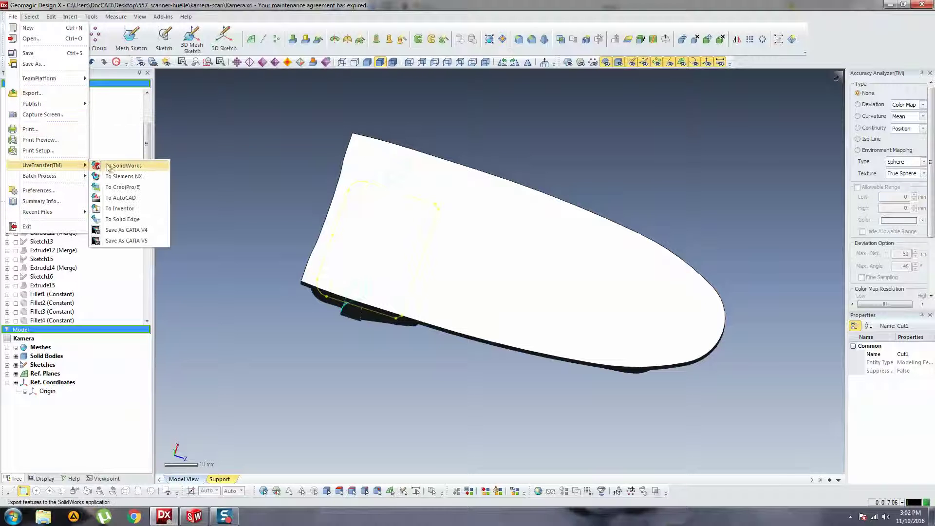
left_click(115, 165)
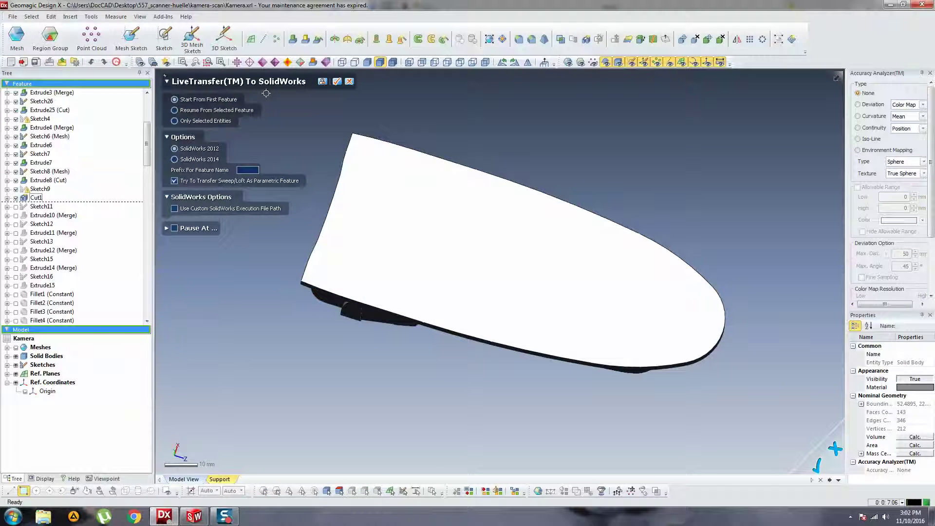
left_click(220, 109)
left_click(337, 82)
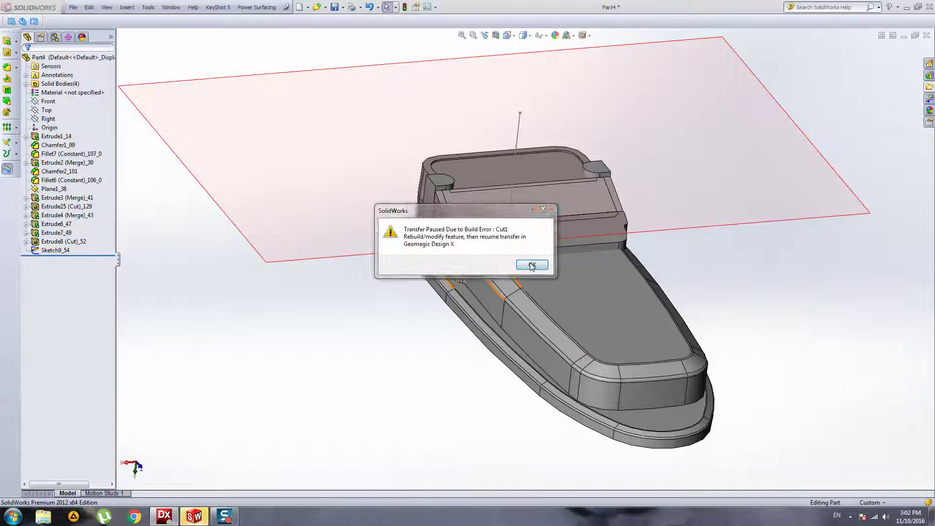
left_click(536, 266)
Step: Cut through all in both directions with the curved Sketch9_54 profile, limiting the scope to bodies Extrude6_47[1] and Extrude6_47[2]
middle_click_drag(528, 289, 579, 250)
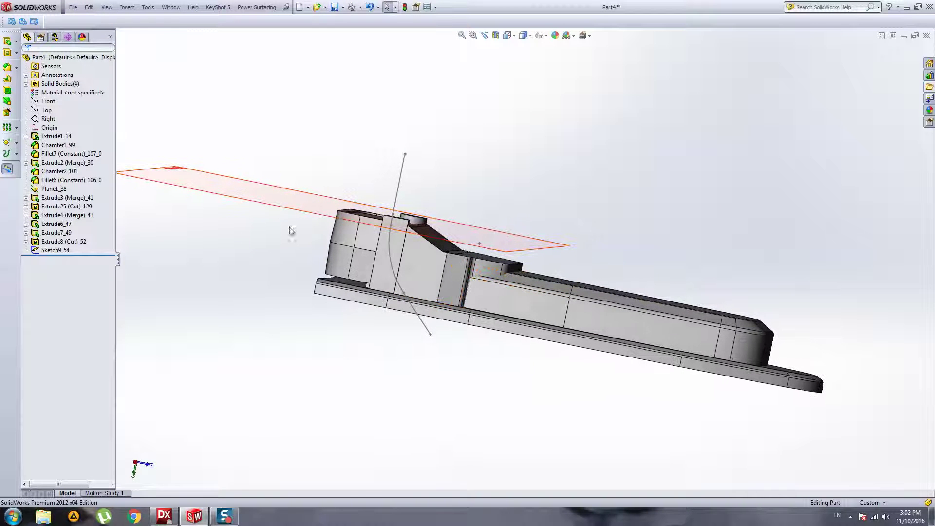
left_click(399, 173)
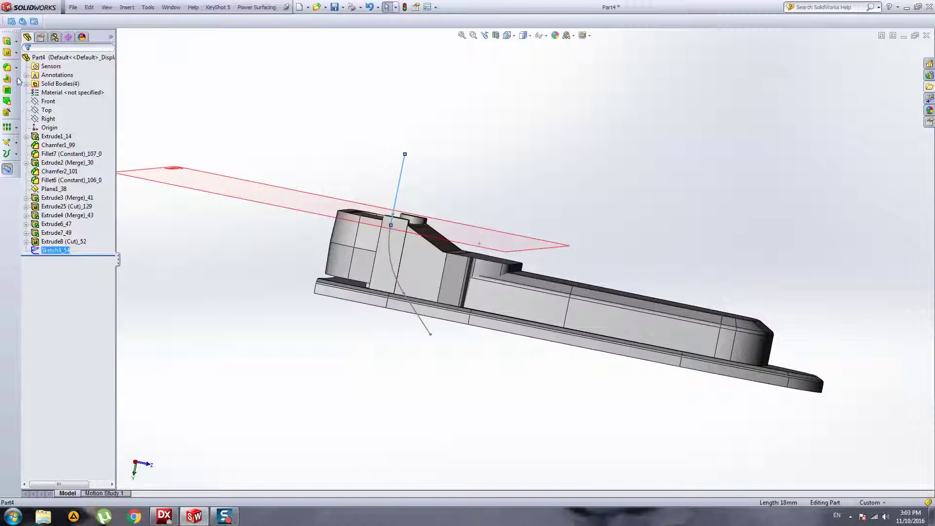
left_click(7, 53)
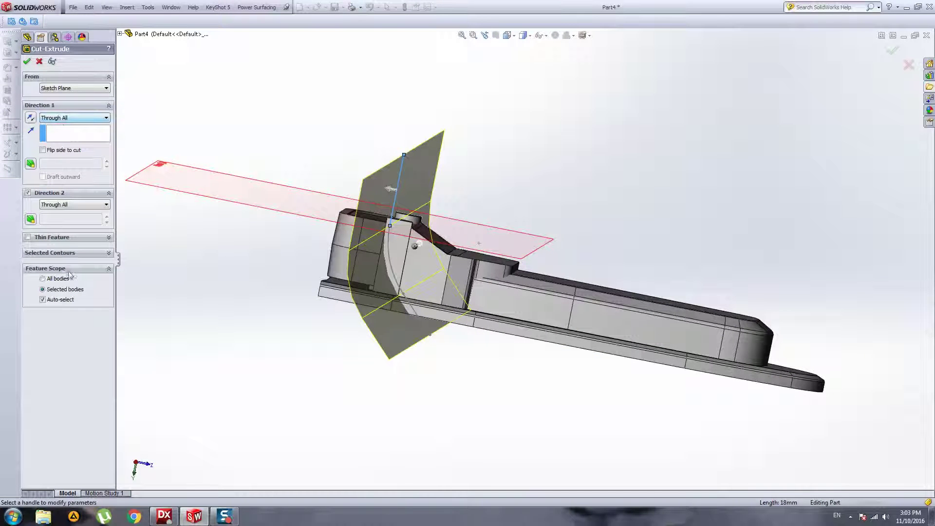
left_click(43, 299)
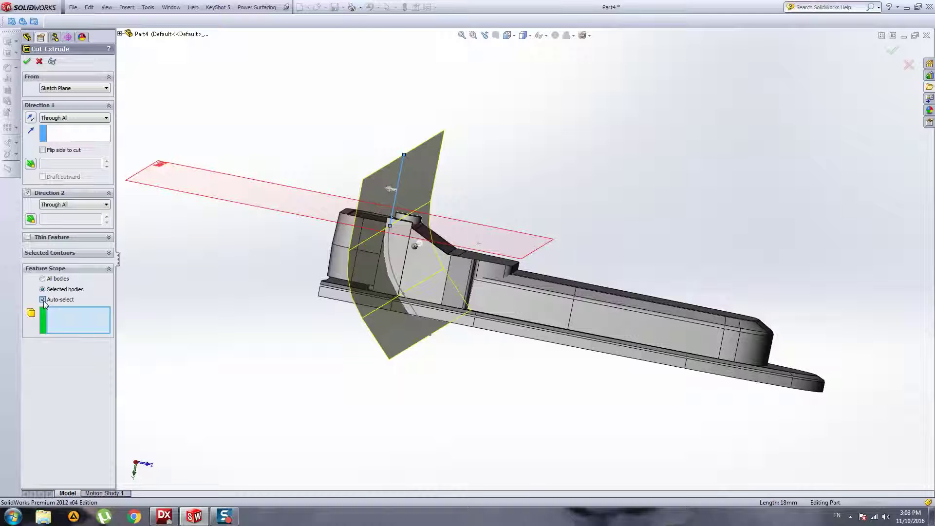
left_click(428, 268)
middle_click_drag(295, 272, 421, 285)
left_click(421, 284)
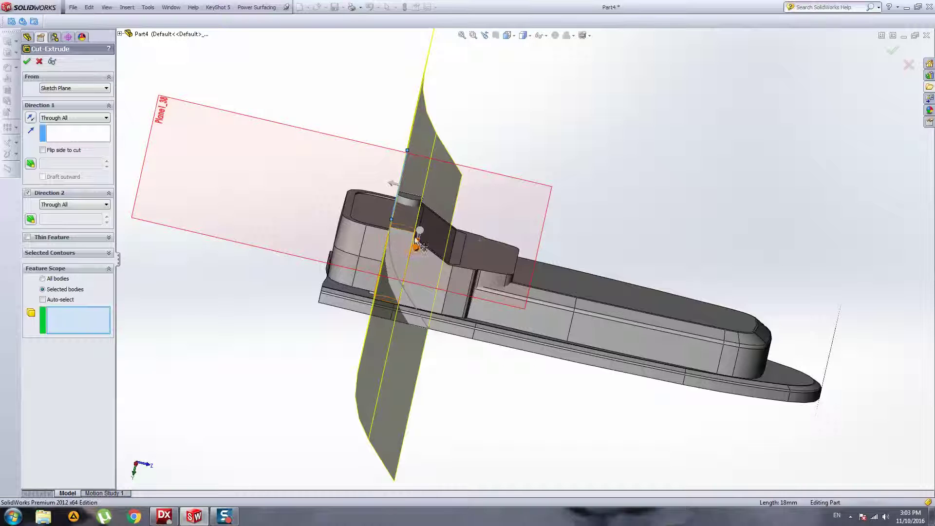
left_click(406, 235)
left_click(410, 200)
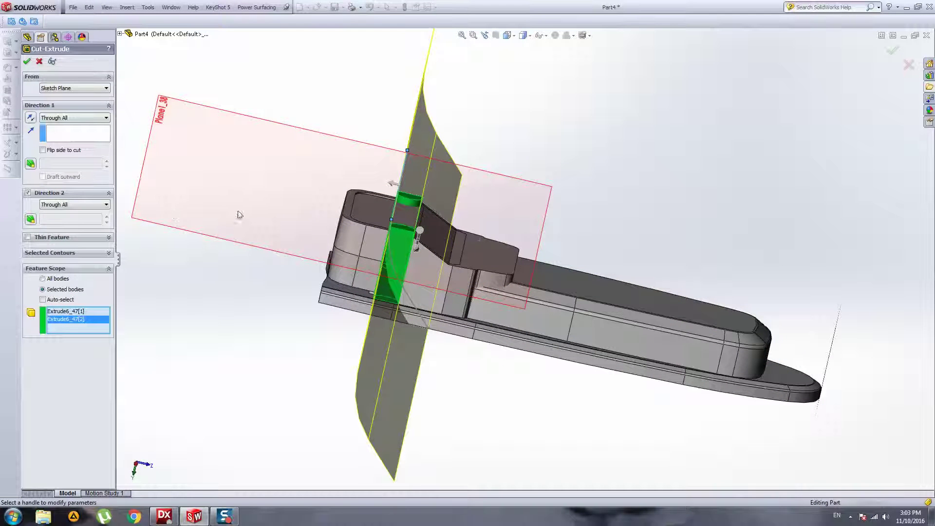
left_click(28, 62)
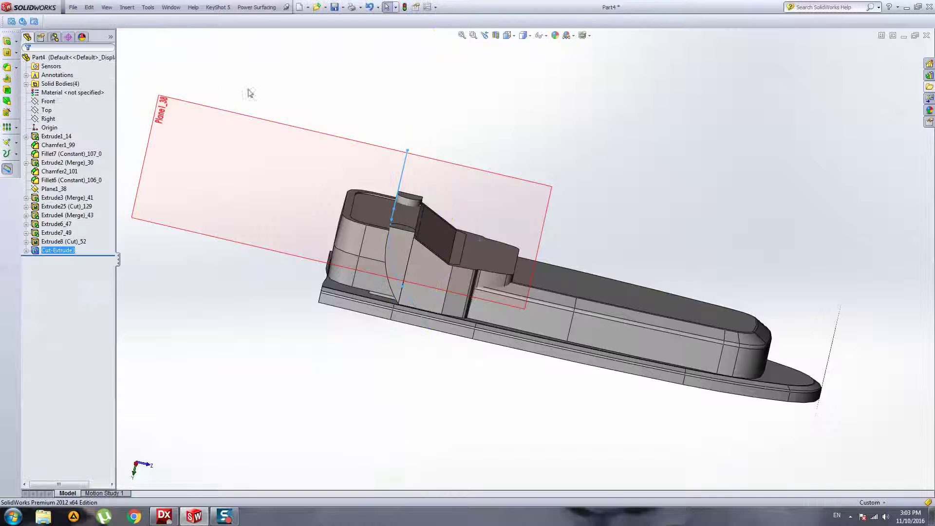
Step: Check the new cut on the two lug bodies and switch back to Geomagic Design X
left_click(341, 173)
middle_click_drag(460, 307, 331, 405)
left_click(164, 515)
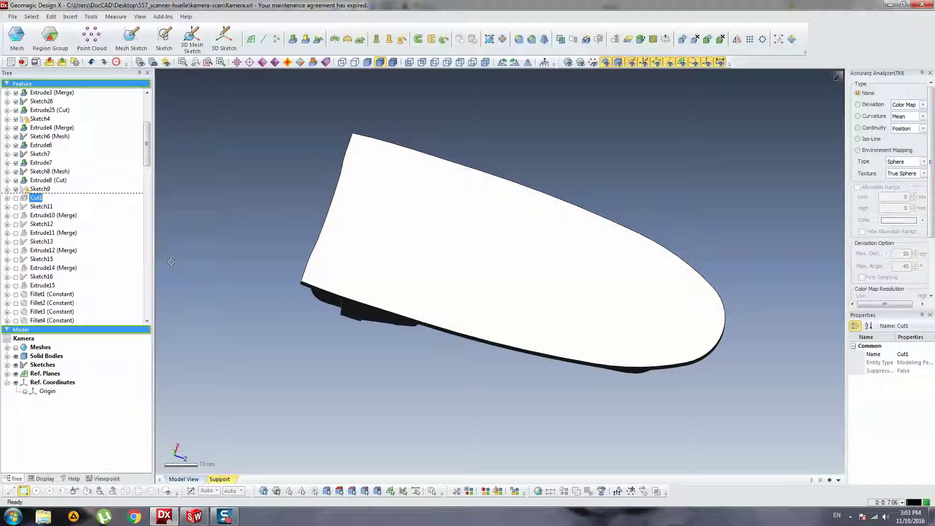
Step: Roll the feature history forward through Cut1 and Sketch11
right_click(32, 199)
left_click(52, 203)
right_click(43, 208)
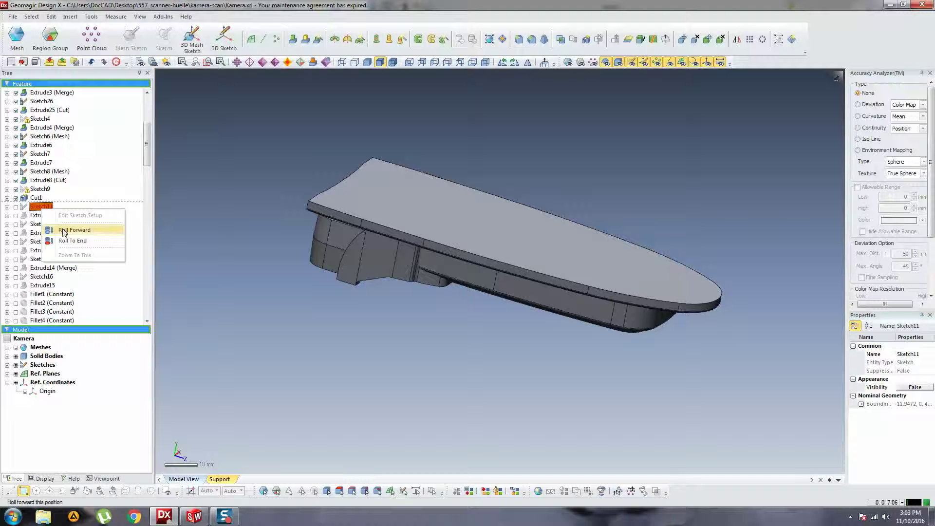
left_click(72, 230)
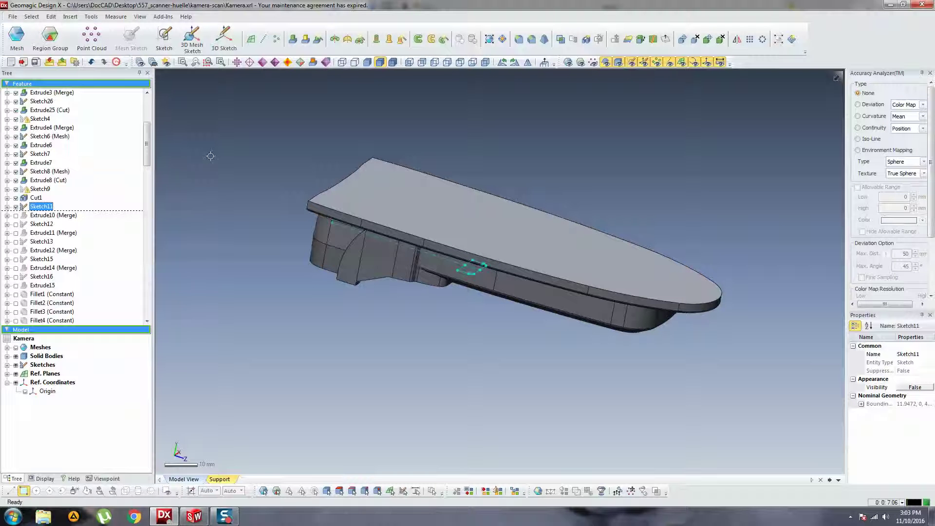
Step: Resume the LiveTransfer to SolidWorks 2012 from Sketch11, acknowledge the pause at Extrude15, and inspect the transferred part
left_click(12, 16)
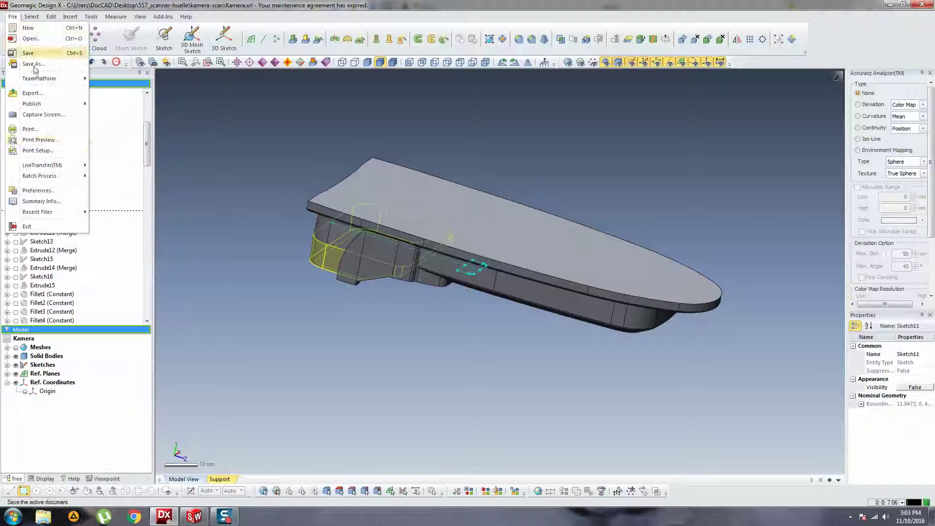
mouse_move(53, 165)
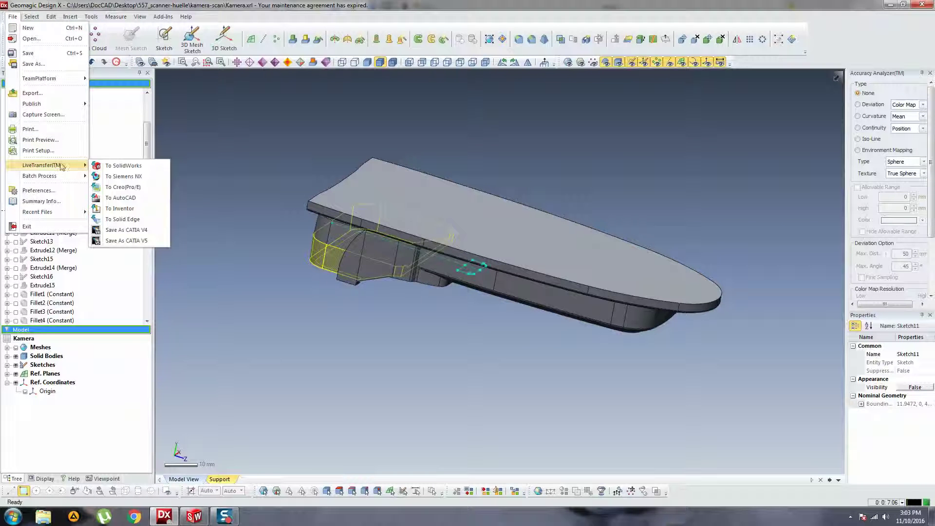
left_click(123, 166)
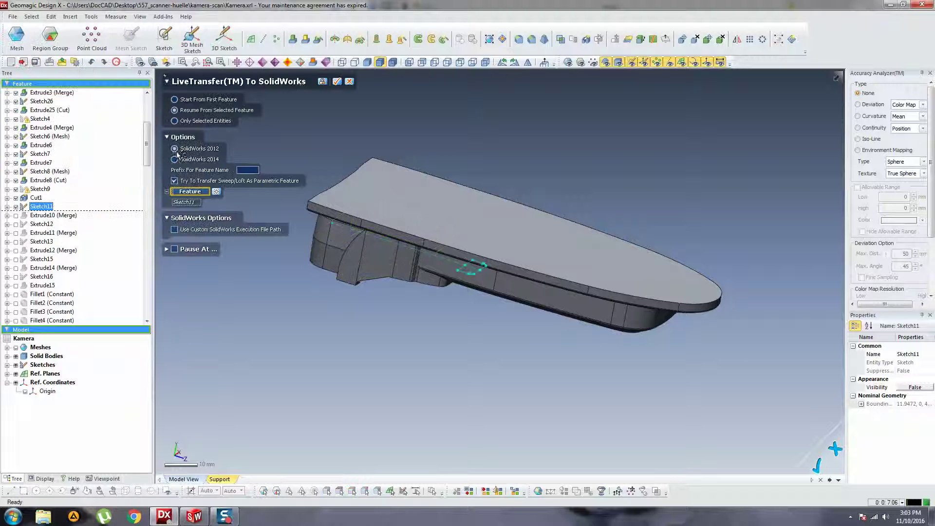
left_click(337, 82)
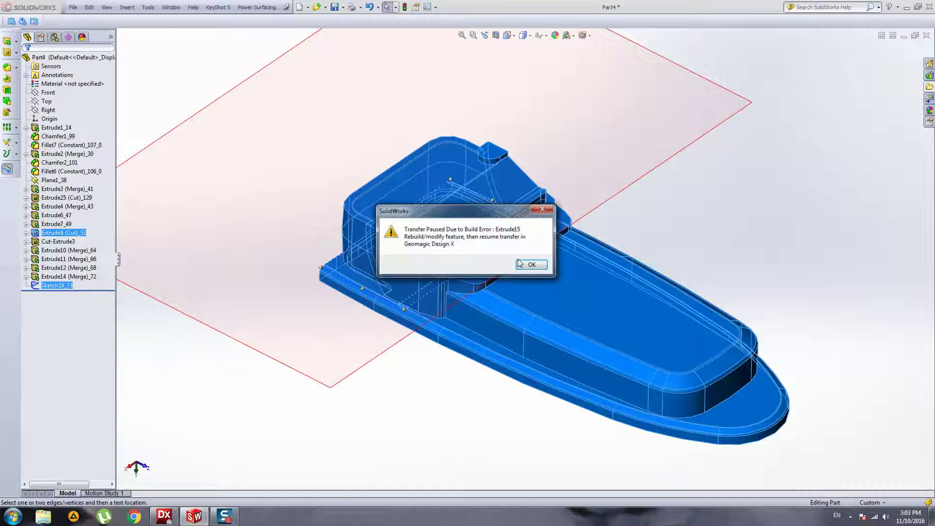
left_click(531, 265)
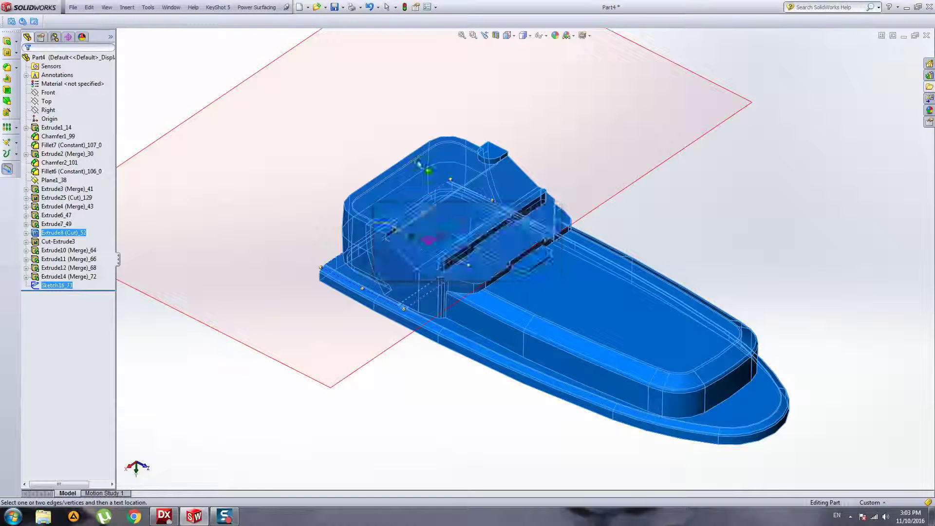
left_click(248, 204)
middle_click_drag(388, 250, 422, 171)
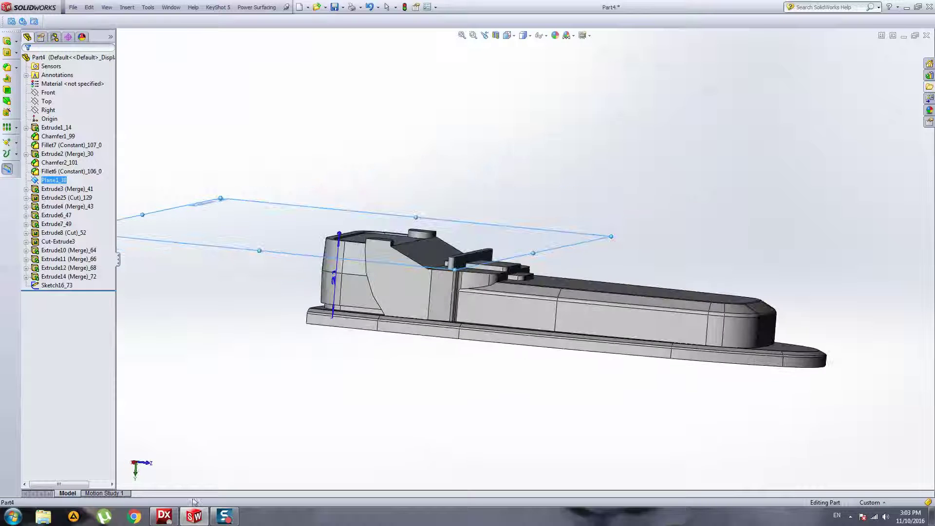
Step: Switch to Geomagic Design X, roll the history forward through Extrude15, and set the accuracy analysis type to None
left_click(170, 519)
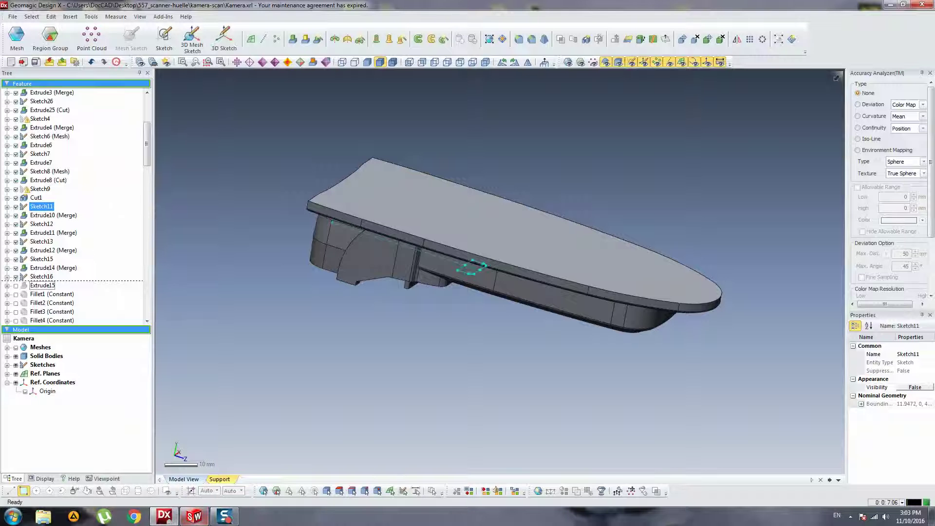
left_click(42, 286)
right_click_drag(427, 265, 440, 188)
right_click(43, 288)
left_click(71, 295)
left_click(275, 168)
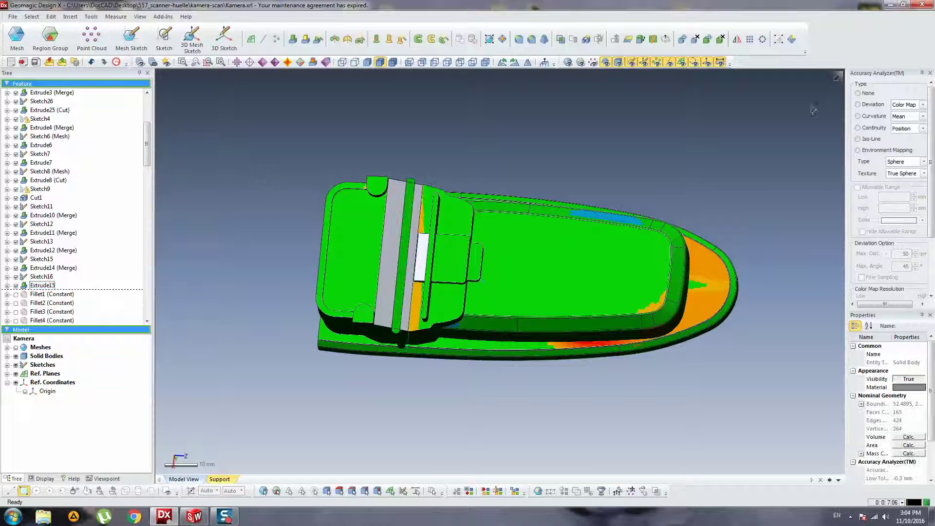
left_click(857, 93)
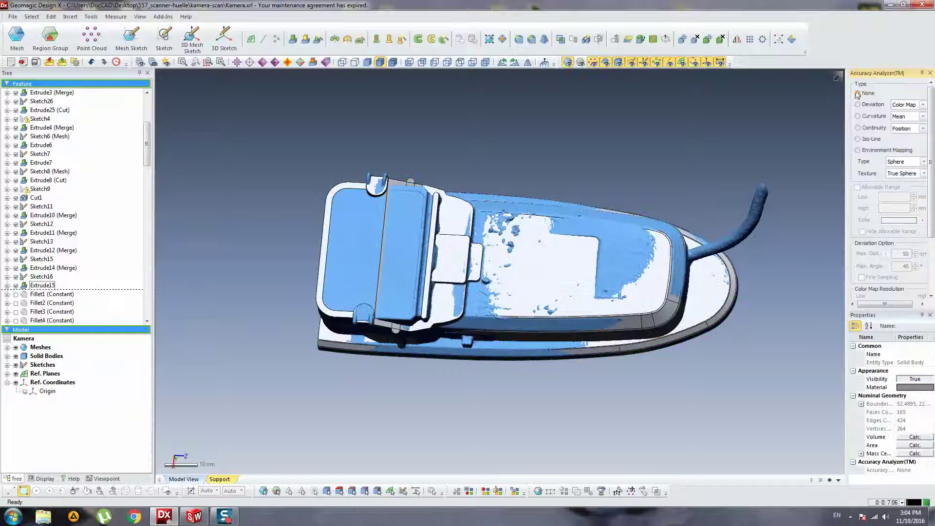
Step: Compare Sketch16 in Geomagic Design X with the transferred Sketch16_73 in SolidWorks
right_click(43, 286)
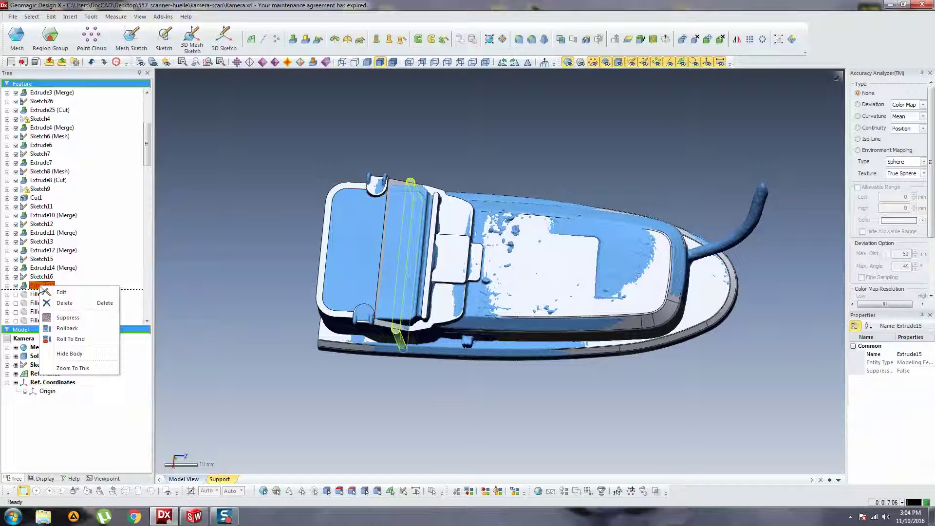
left_click(40, 276)
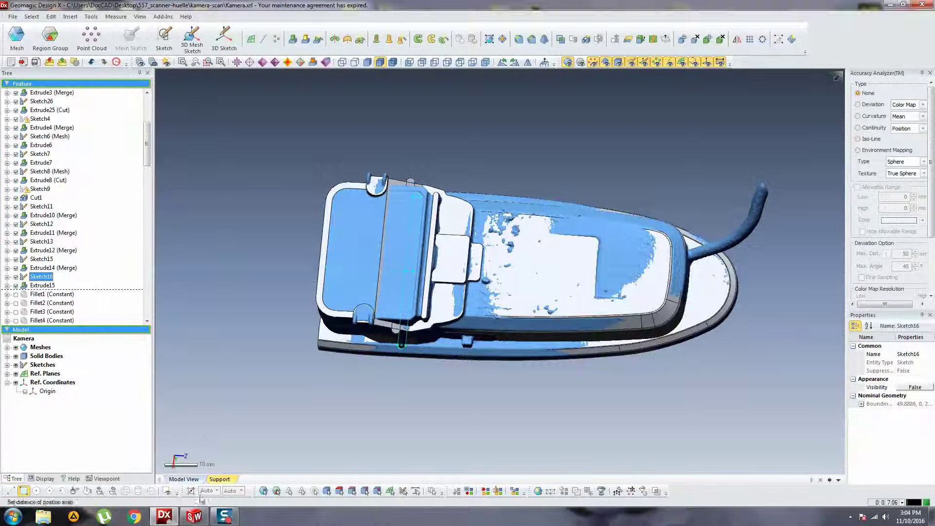
left_click(195, 512)
mouse_move(250, 391)
middle_mouse_down()
mouse_move(342, 351)
mouse_move(331, 360)
middle_mouse_up()
left_click(62, 286)
middle_click_drag(547, 438, 544, 400)
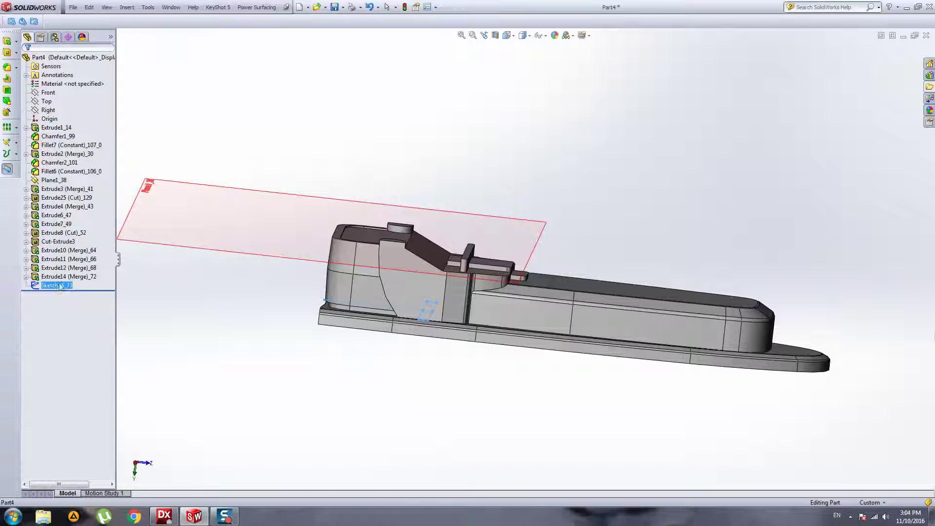
Step: Switch back to Geomagic Design X and try to resume the LiveTransfer to SolidWorks 2012 from Extrude15
left_click(164, 516)
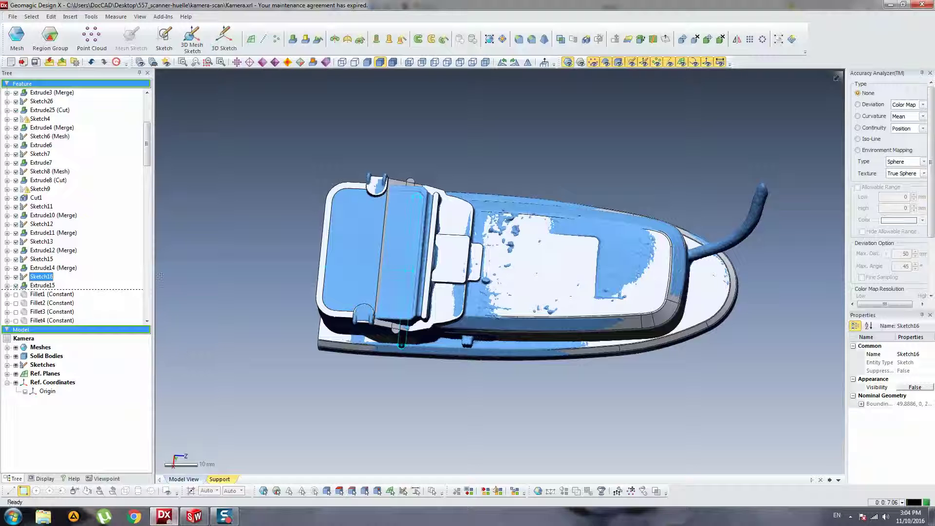
right_click(50, 296)
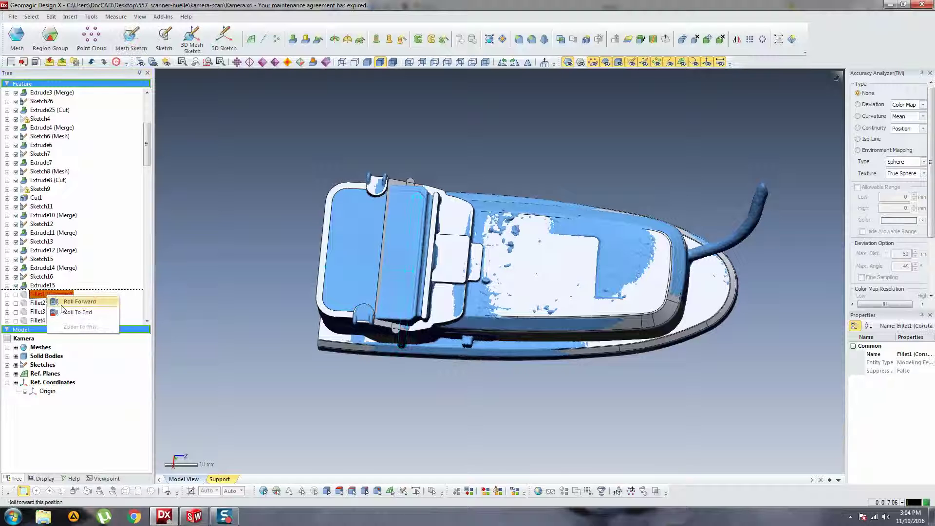
right_click(47, 284)
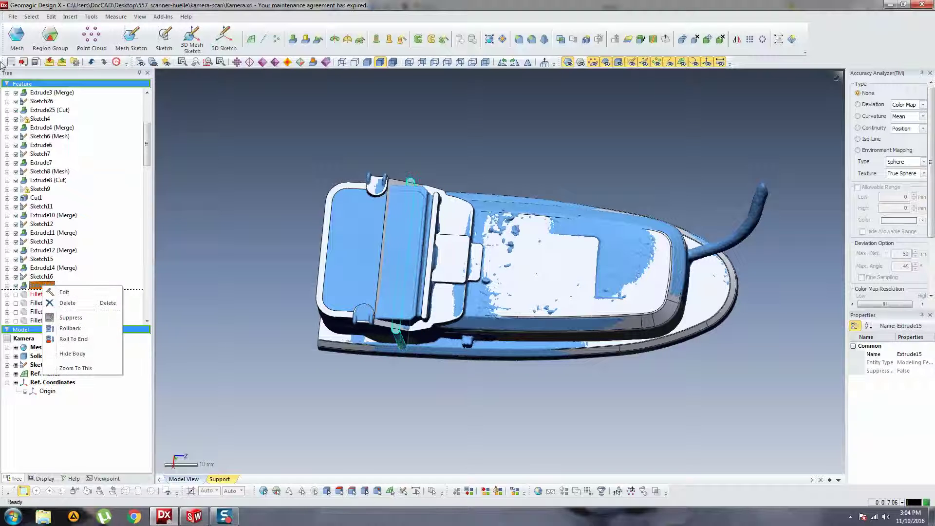
left_click(13, 16)
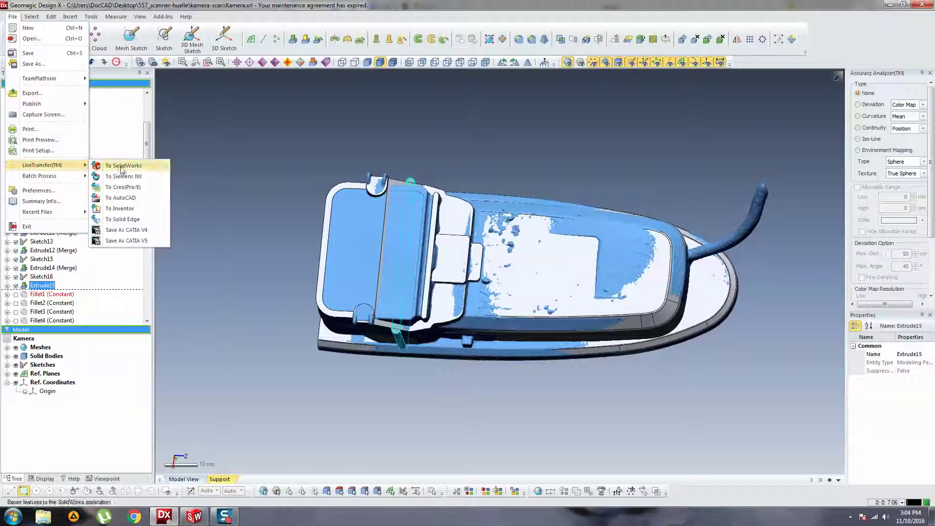
left_click(183, 76)
left_click(338, 82)
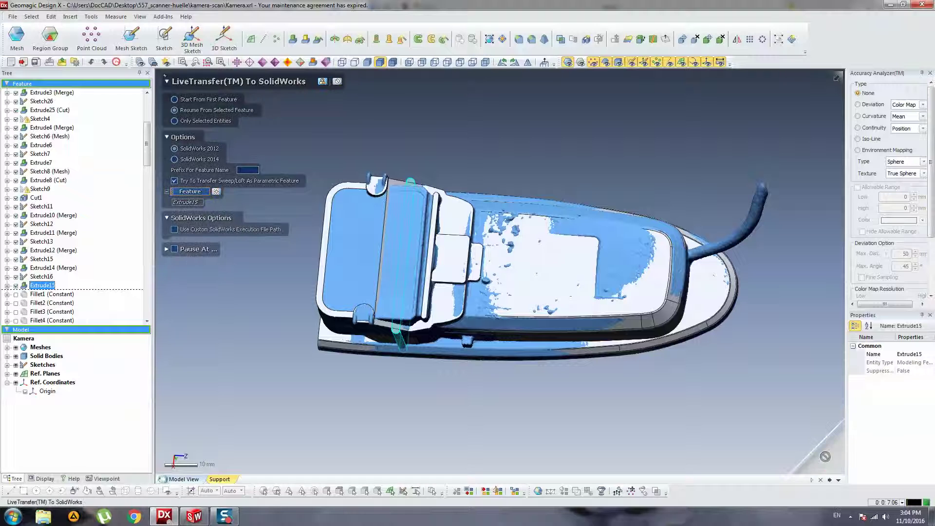
left_click(193, 516)
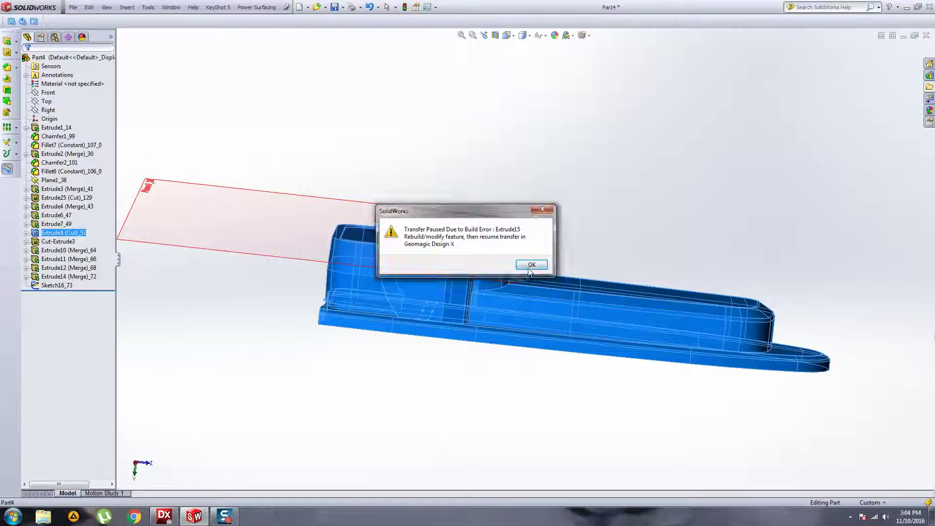
left_click(530, 265)
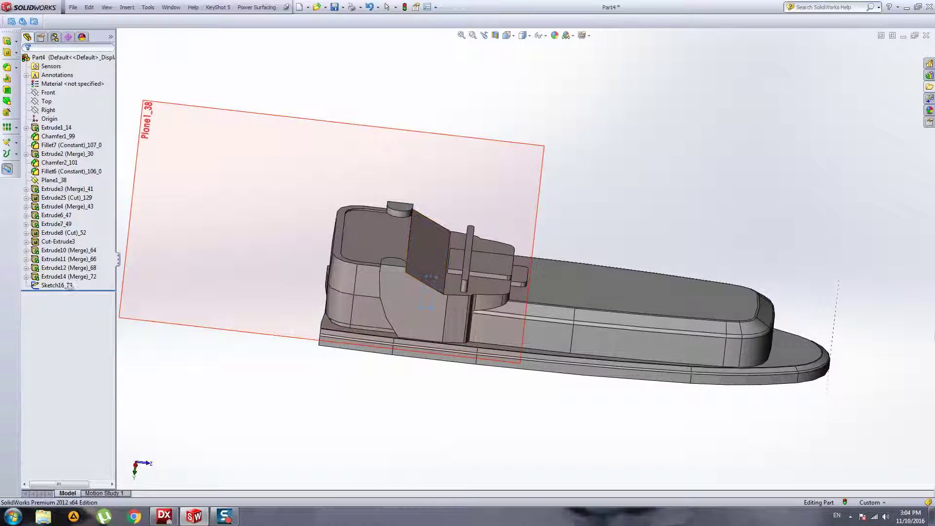
Step: In SolidWorks, extrude Sketch16_73 up to the sloped face of the camera head with Merge result on
left_click(68, 276)
left_click(50, 287)
left_click(7, 41)
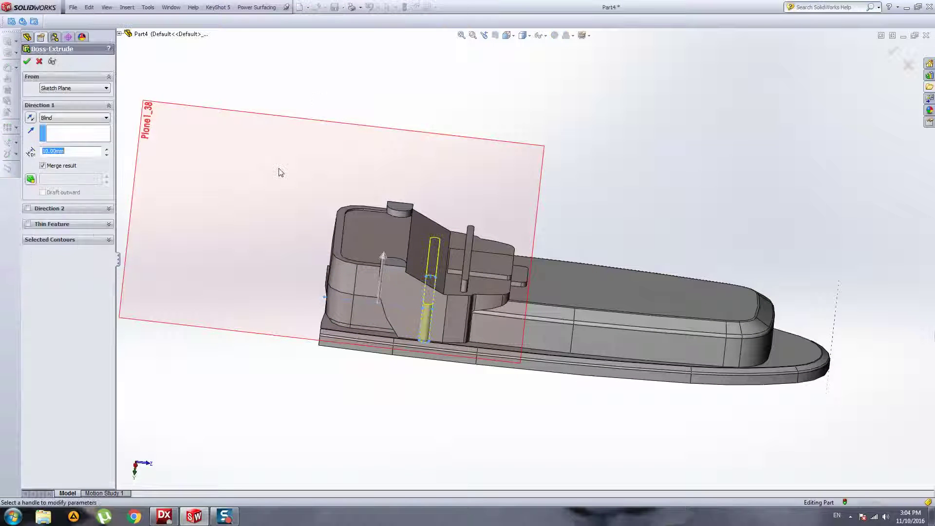
left_click(88, 118)
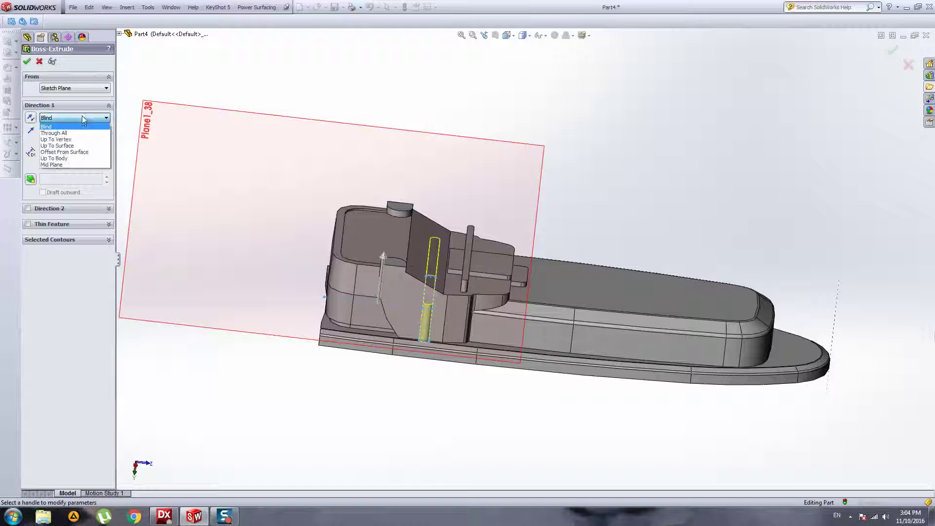
left_click(73, 142)
left_click(439, 253)
middle_click_drag(439, 253, 439, 250)
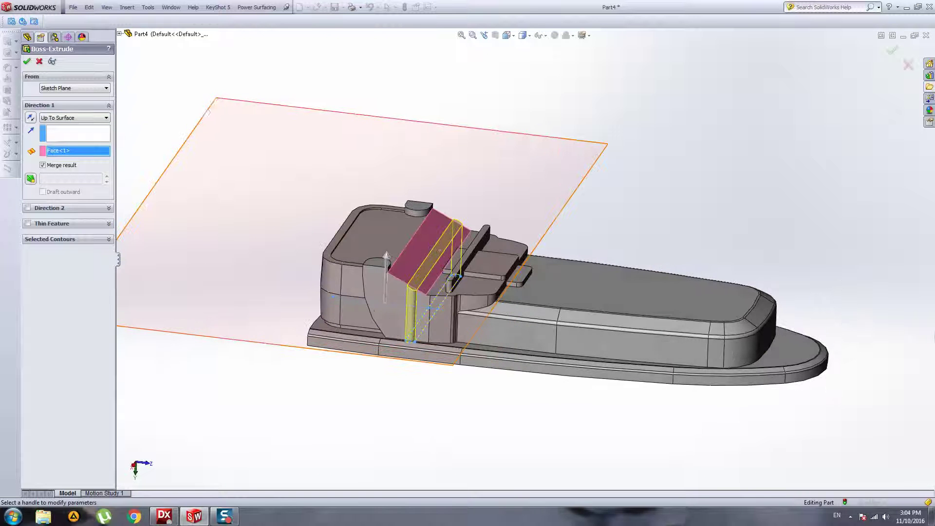
middle_click_drag(278, 261, 280, 280)
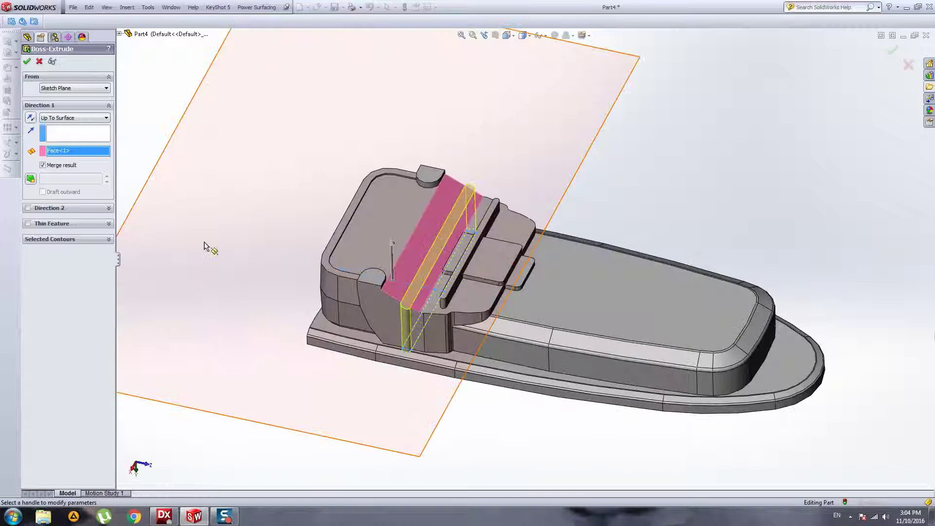
left_click(27, 62)
left_click(264, 257)
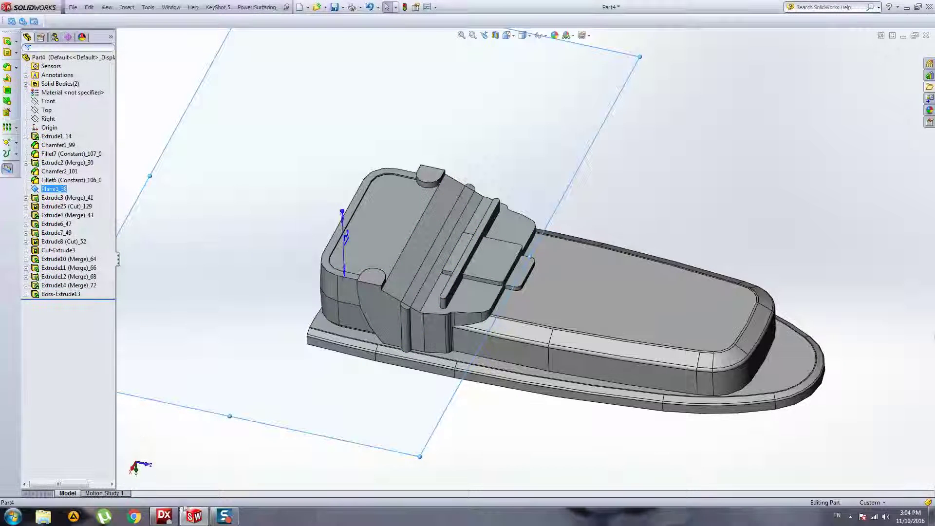
Step: Switch to Geomagic Design X, review the Extrude15 settings, and roll the feature history forward through Fillet1
left_click(166, 516)
right_click(45, 285)
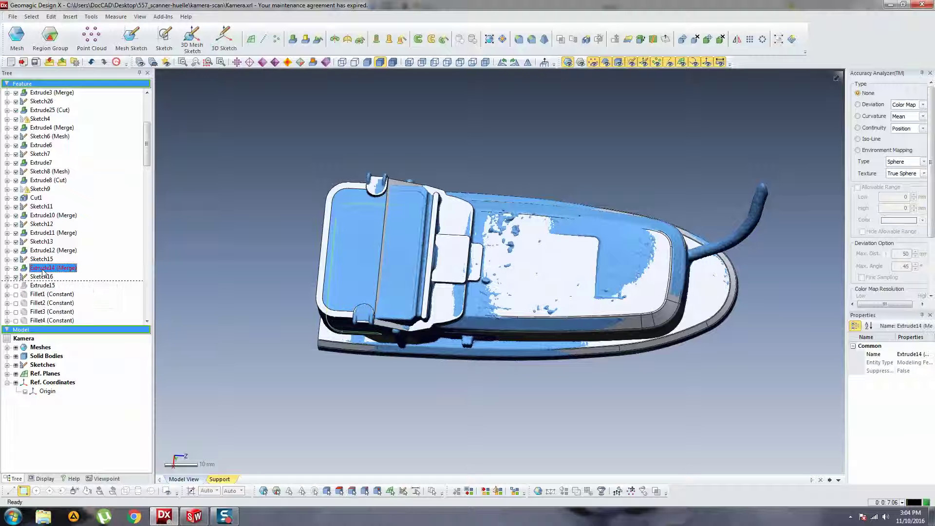
right_click(42, 285)
left_click(57, 294)
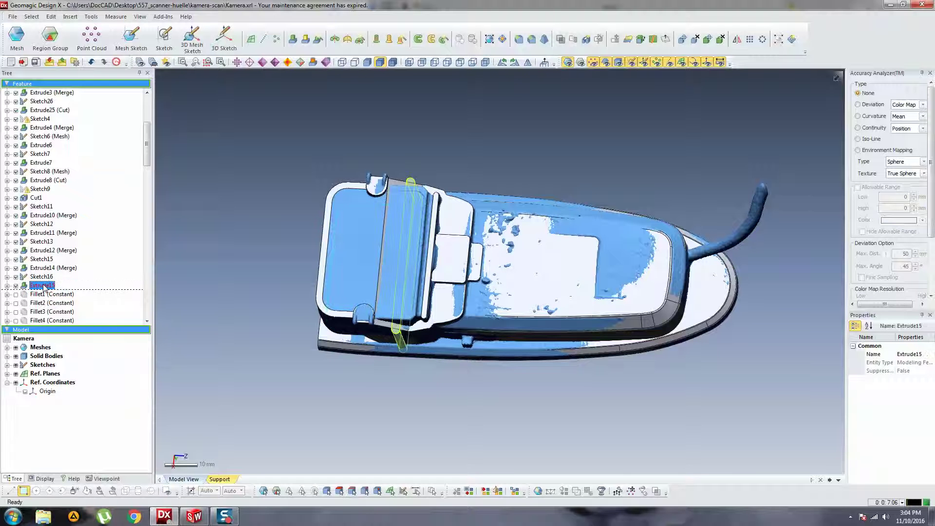
right_click(41, 286)
left_click(55, 292)
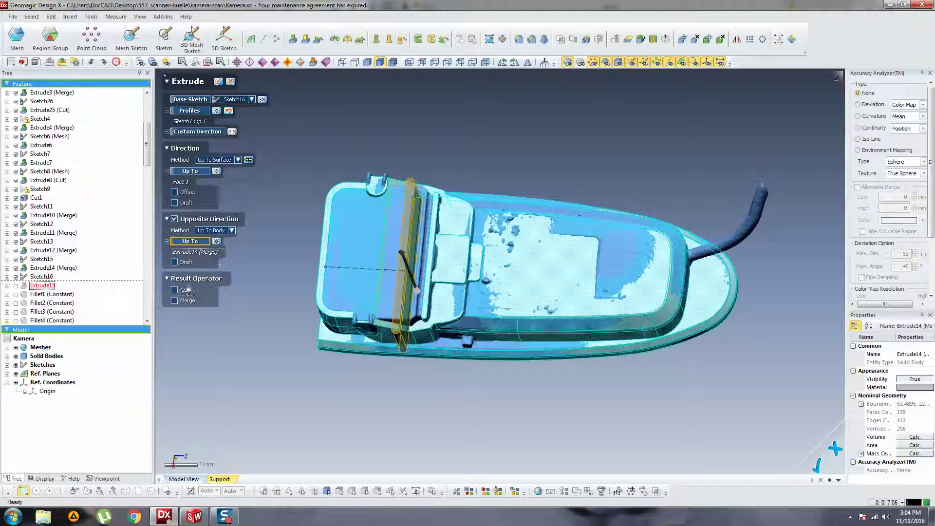
key("Escape")
right_click(59, 295)
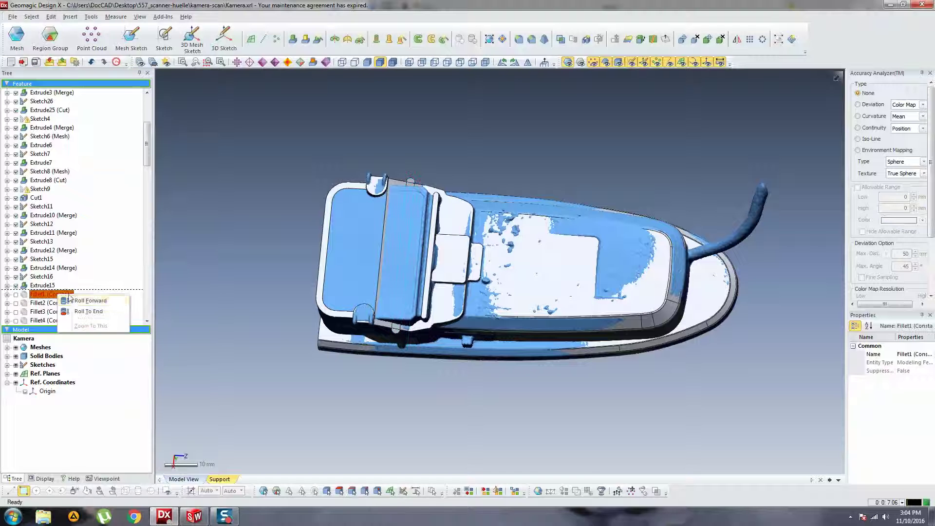
left_click(90, 300)
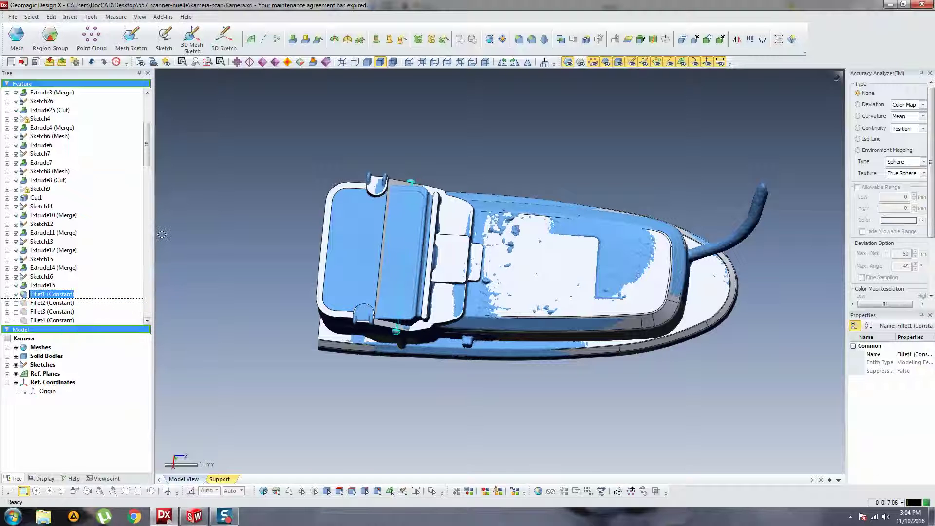
left_click(13, 18)
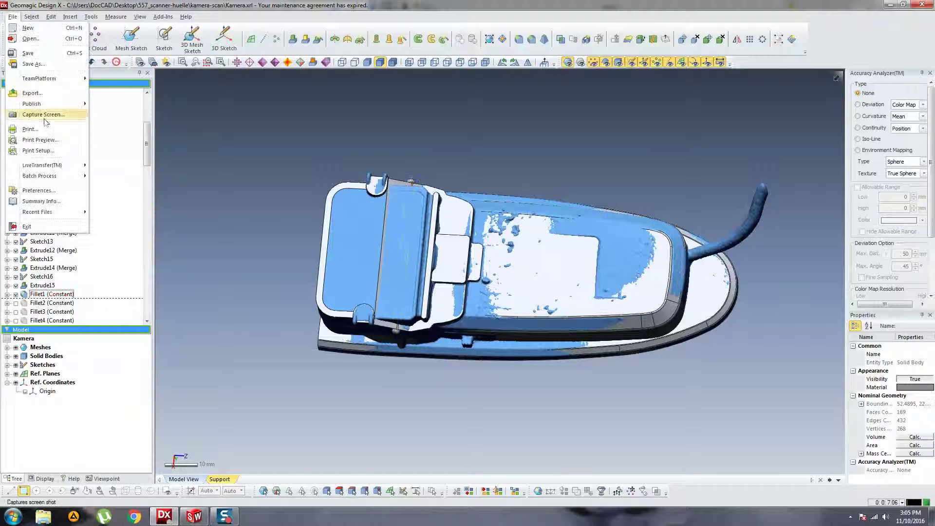
mouse_move(48, 165)
left_click(123, 166)
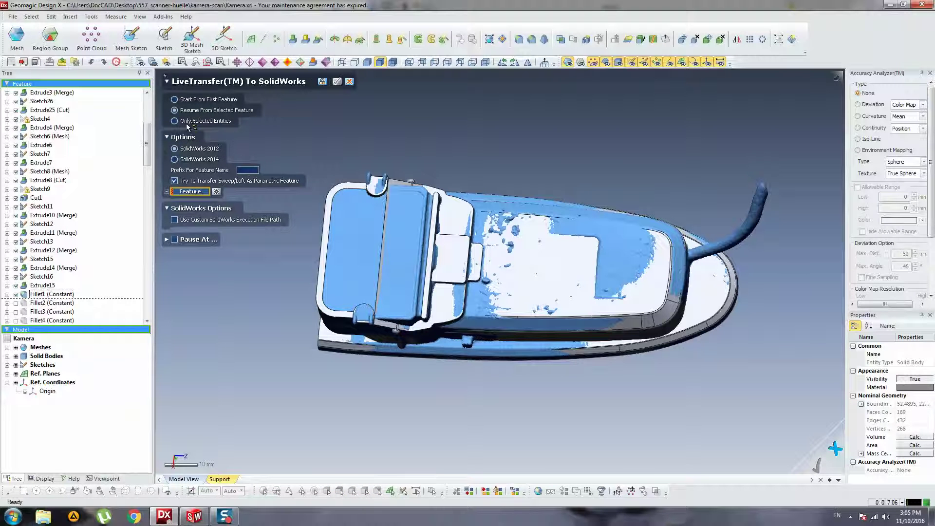
key("Escape")
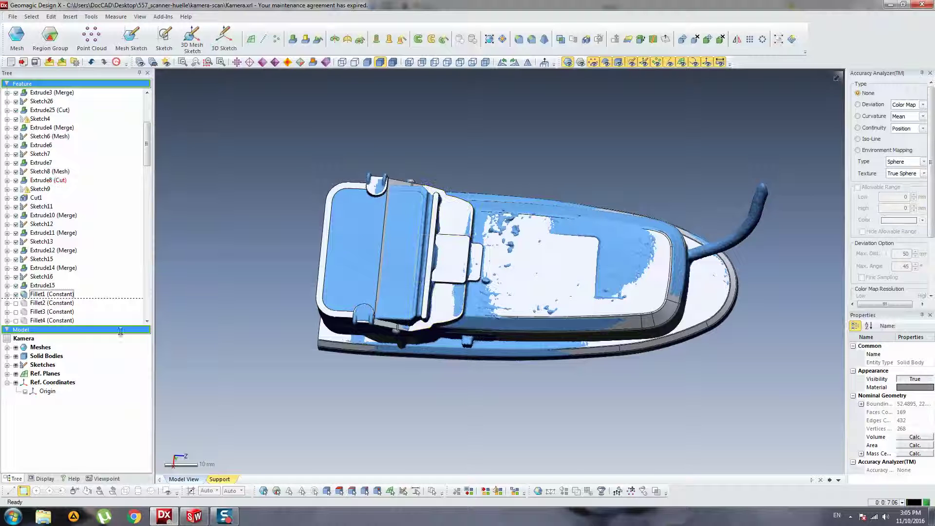
Step: Resume the LiveTransfer to SolidWorks 2012 from Fillet1 (Constant), with sweeps and lofts transferred as parametric features
left_click(42, 356)
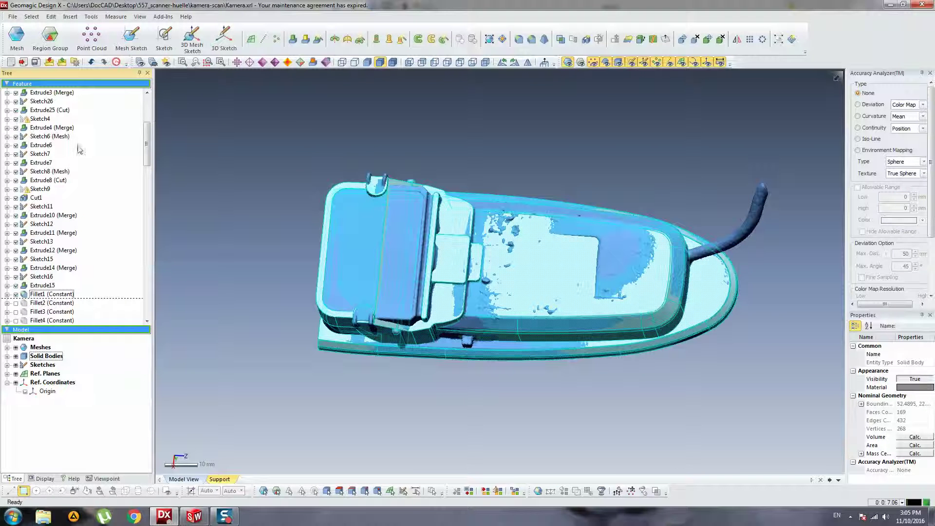
left_click(12, 17)
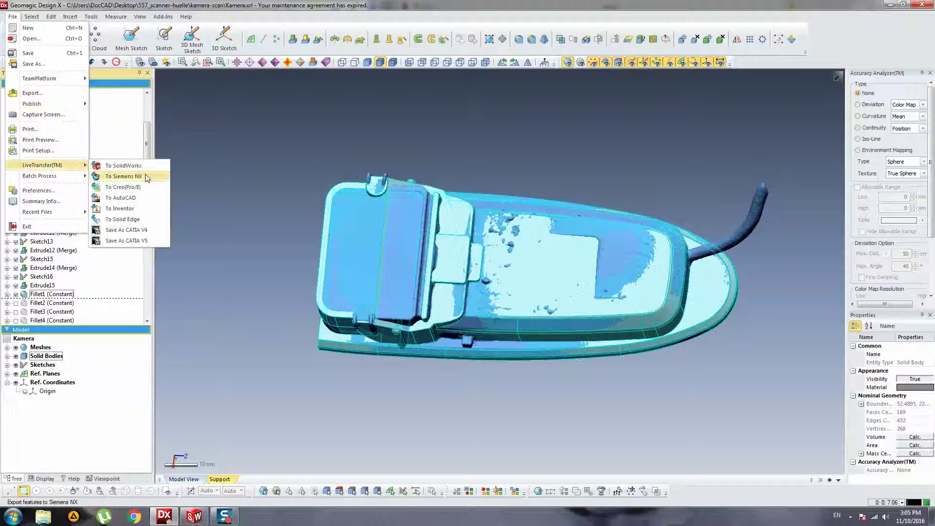
left_click(143, 167)
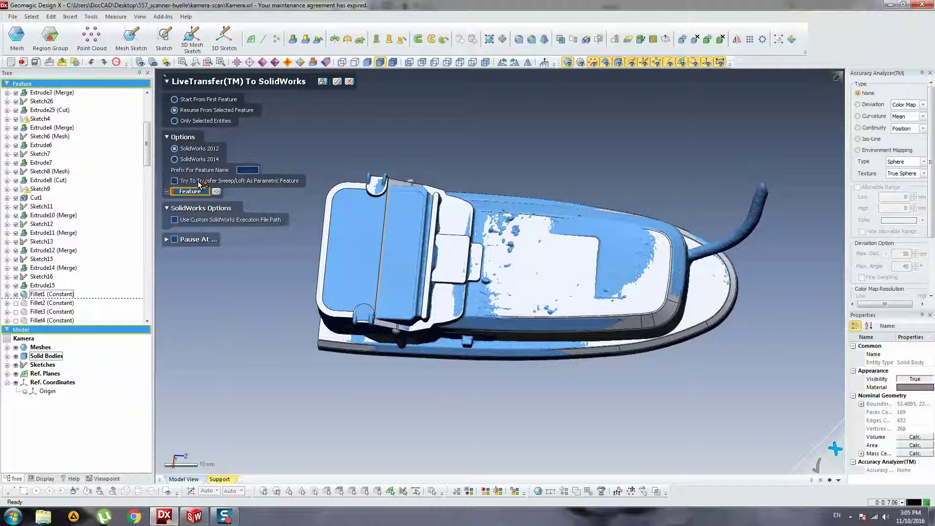
left_click(43, 295)
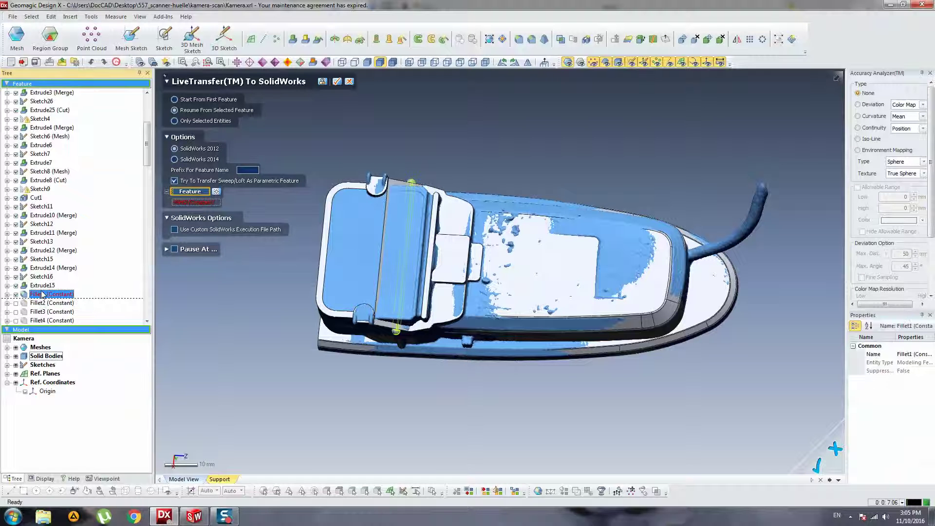
left_click(336, 81)
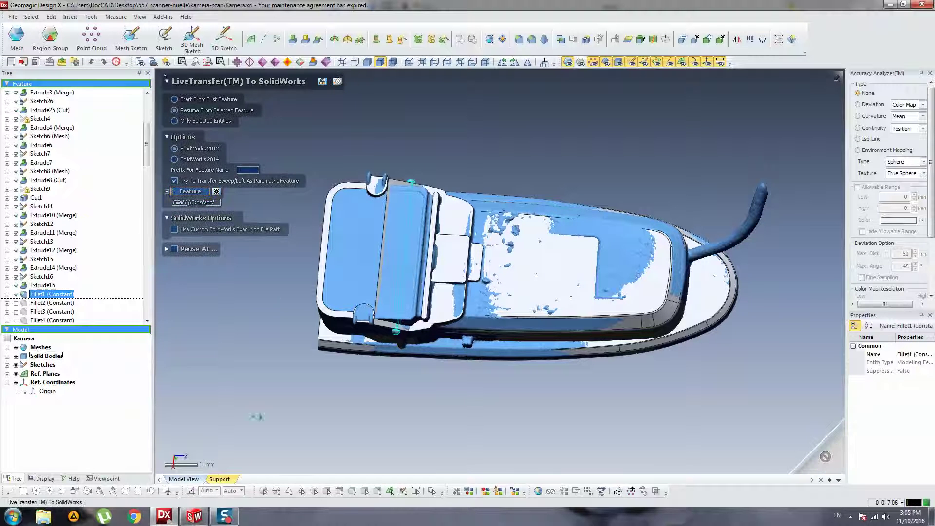
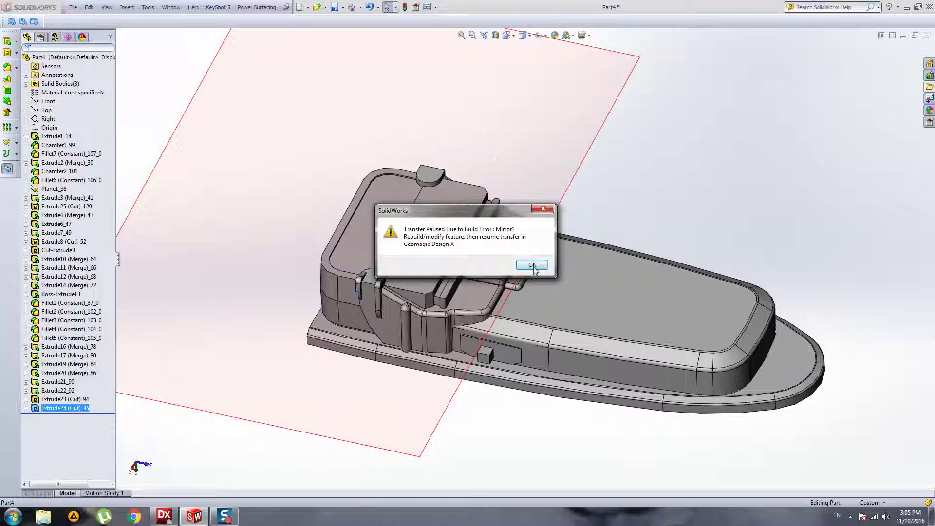
left_click(538, 264)
Step: Switch back to Geomagic Design X and roll the feature history forward through Mirror1
left_click(172, 519)
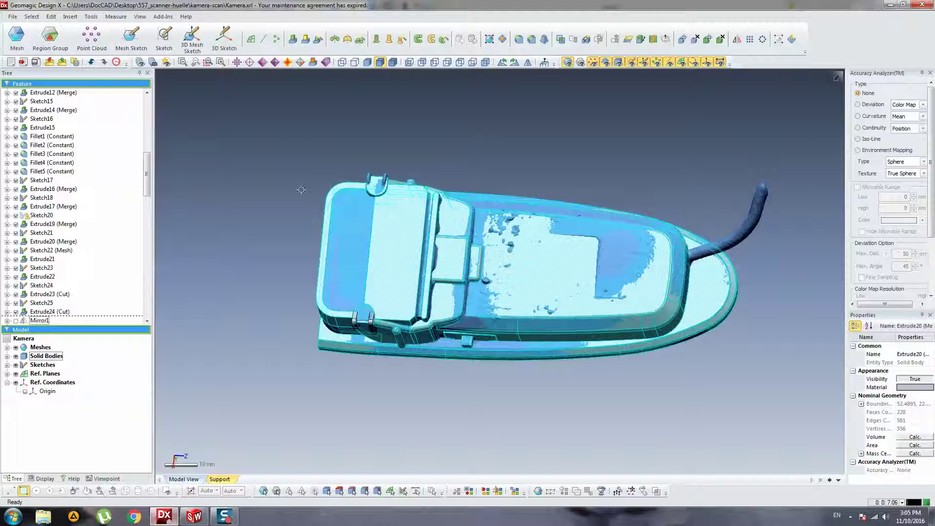
left_click_drag(145, 179, 144, 206)
left_click(48, 163)
right_click_drag(476, 380, 478, 238)
right_click(43, 173)
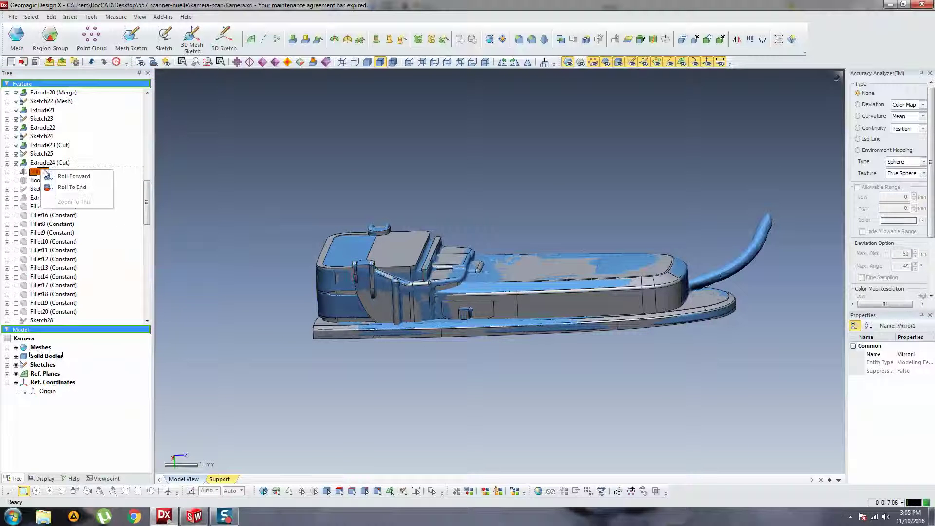
left_click(62, 178)
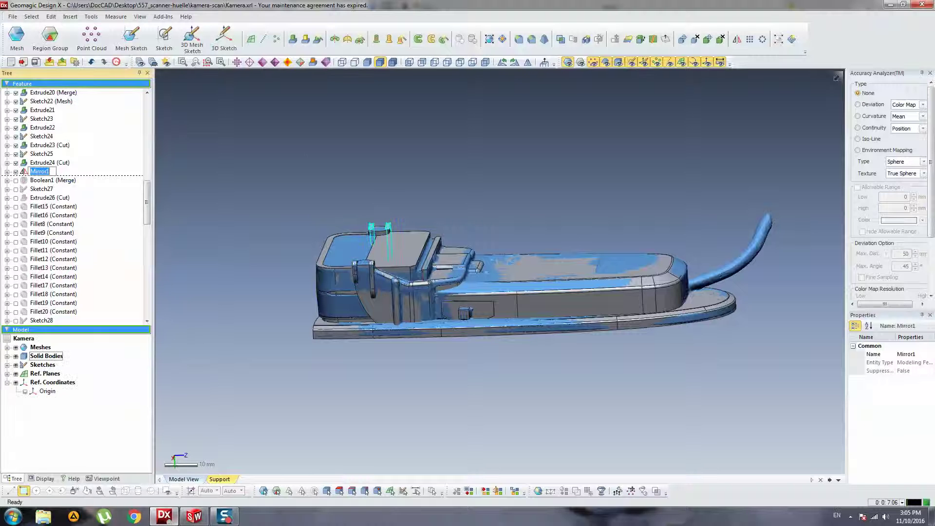
Step: Try to resume the LiveTransfer to SolidWorks 2012 from Mirror1
left_click(173, 521)
left_click(164, 516)
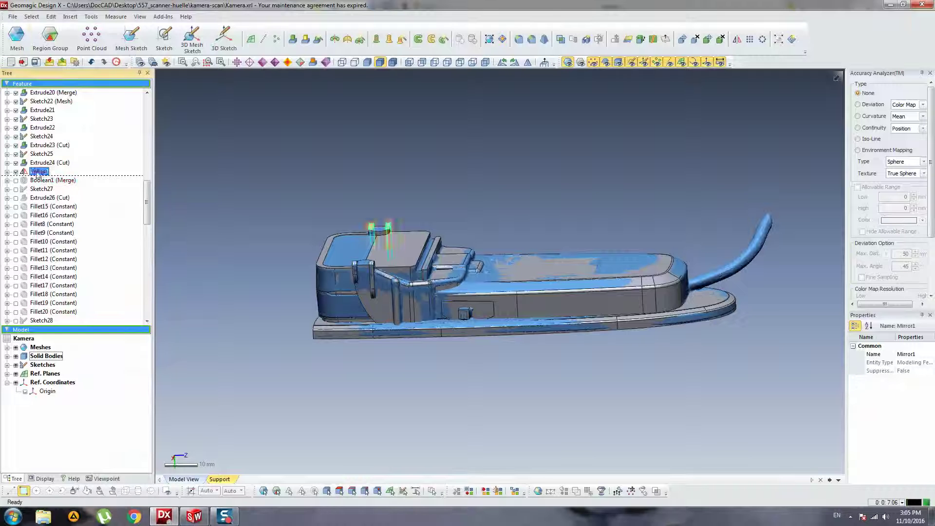
left_click(12, 17)
mouse_move(48, 166)
left_click(116, 166)
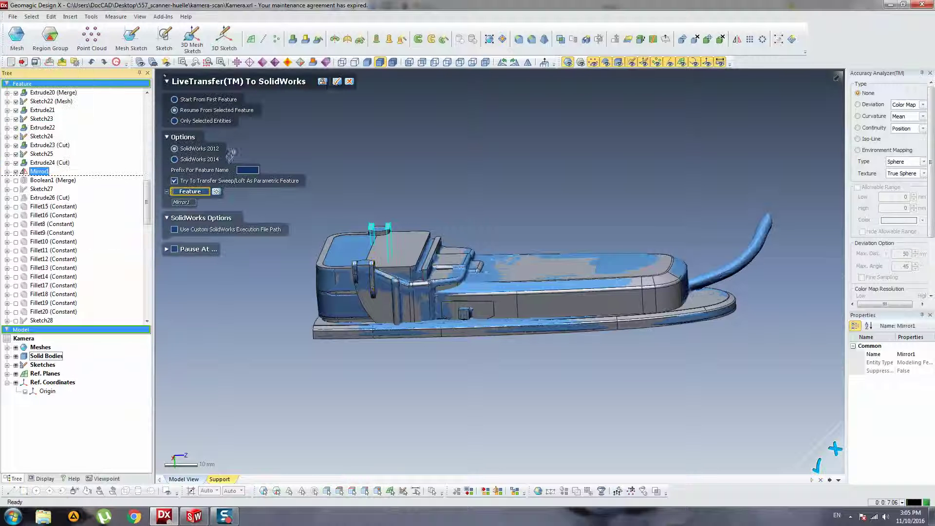
left_click(336, 82)
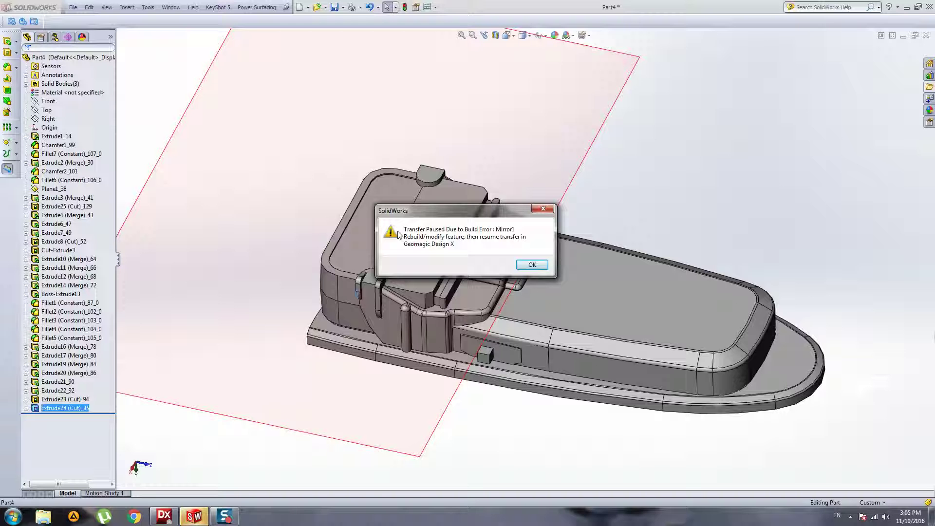
left_click(530, 265)
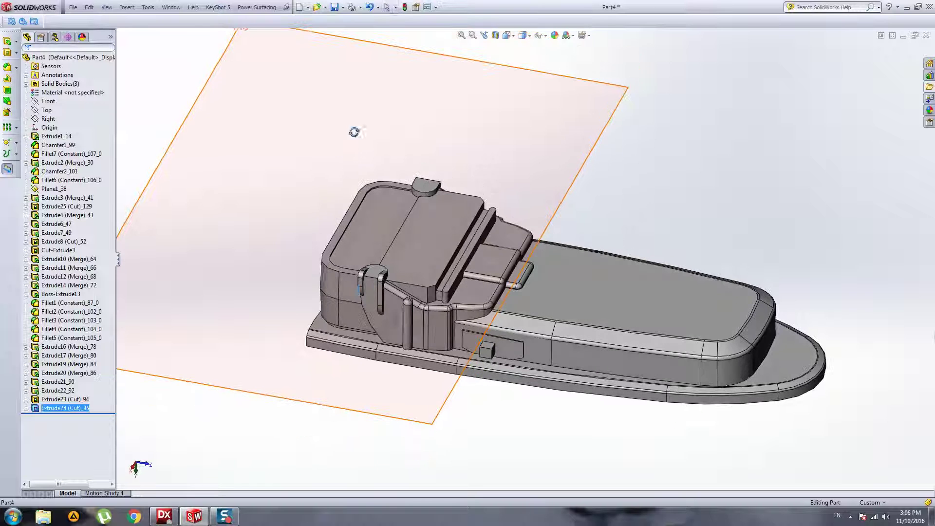
Step: In SolidWorks, mirror the two small clip bodies on the side of the camera head about the Right plane with Merge solids off
left_click(48, 128)
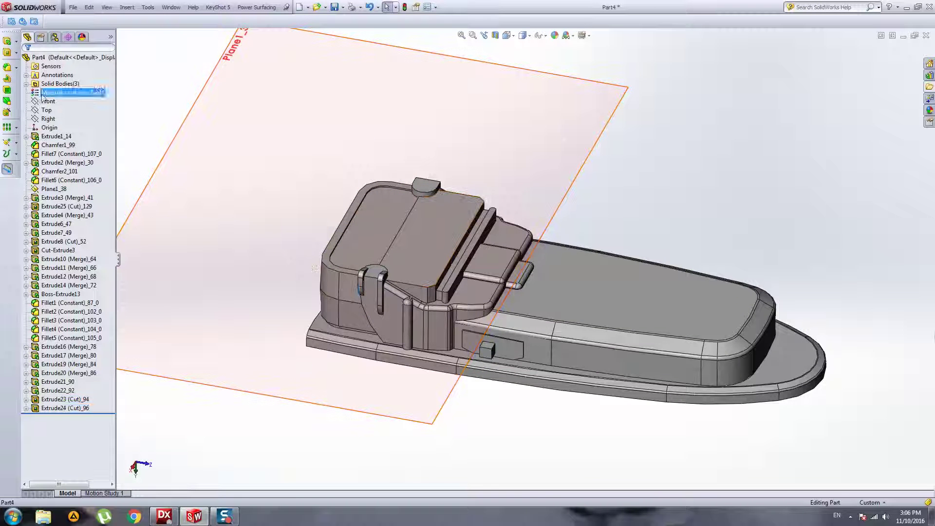
left_click(49, 119)
left_click(16, 127)
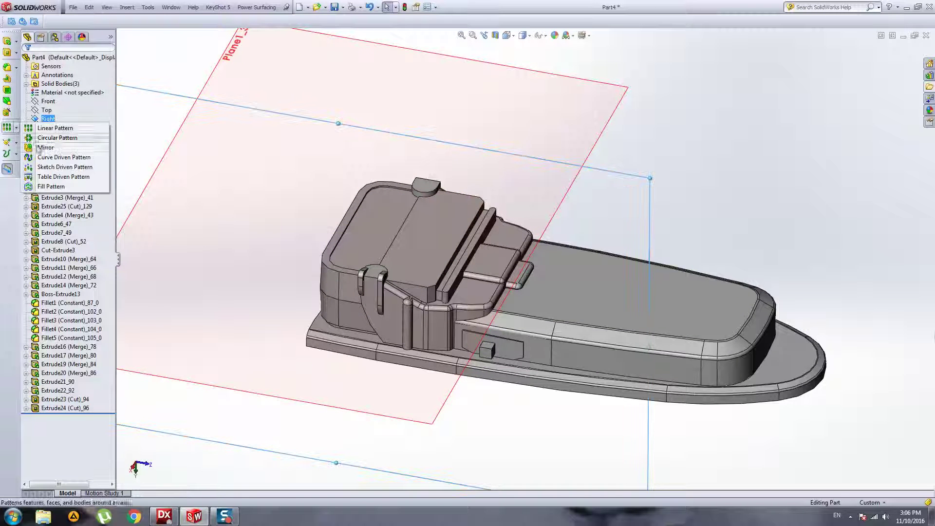
left_click(38, 145)
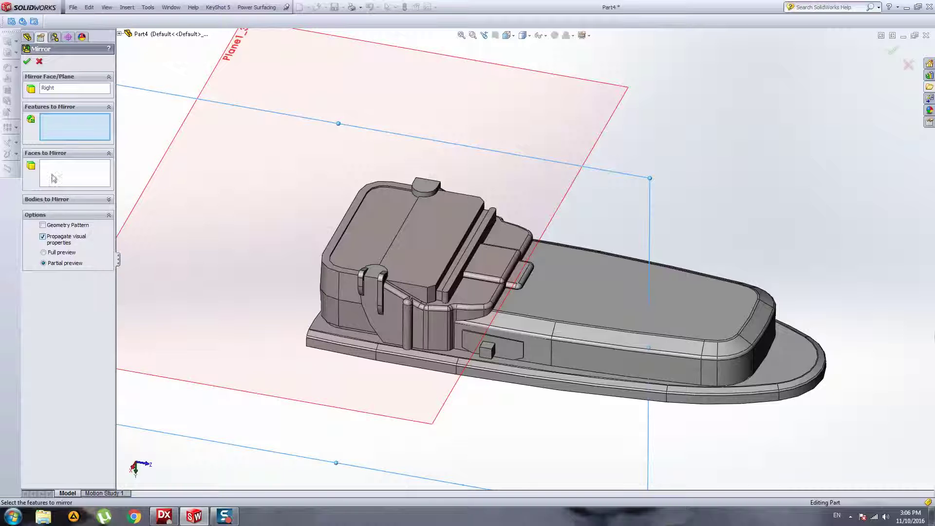
left_click(46, 199)
scroll(361, 274, "down", 5)
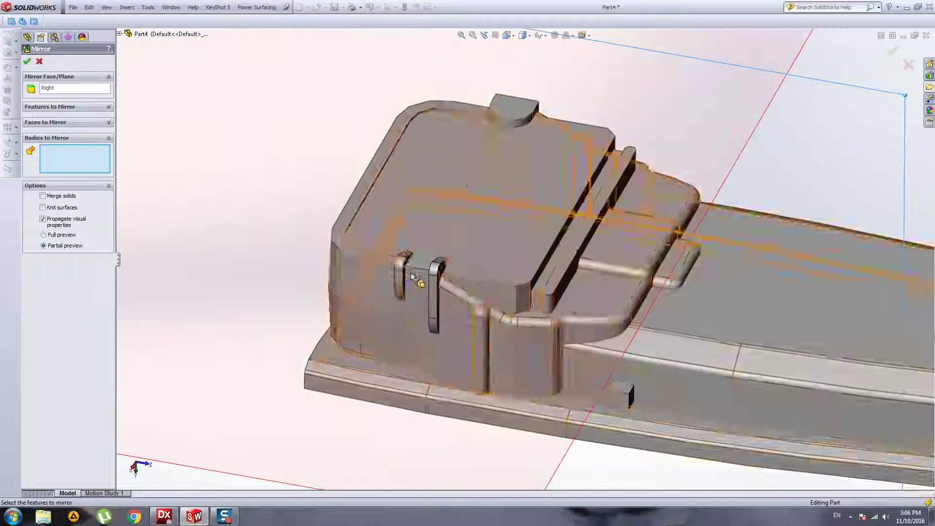
left_click(402, 271)
left_click(434, 279)
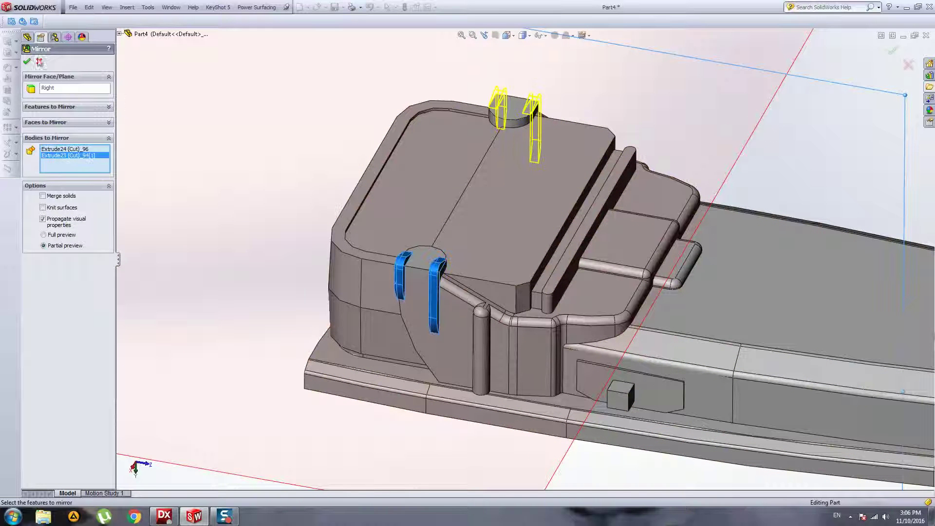
left_click(26, 62)
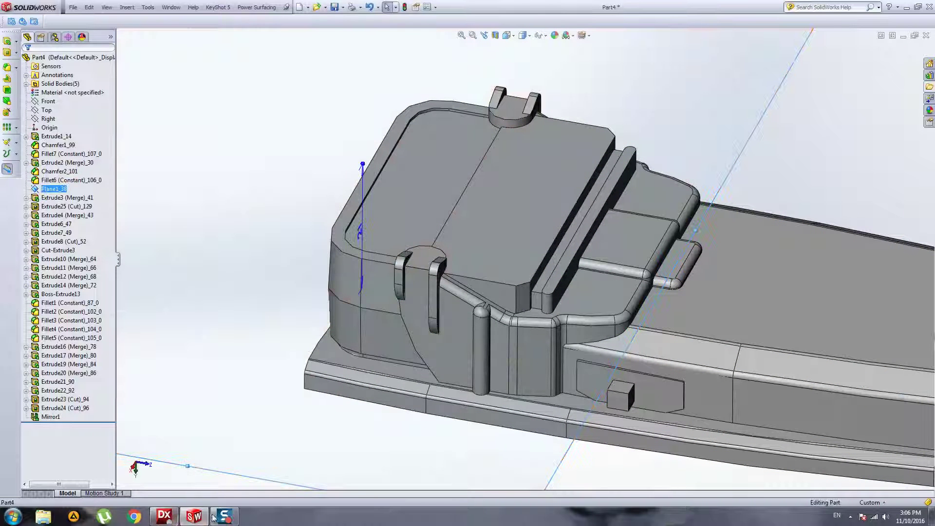
Step: Switch to Geomagic Design X and roll the feature history forward through Boolean1 (Merge)
left_click(168, 517)
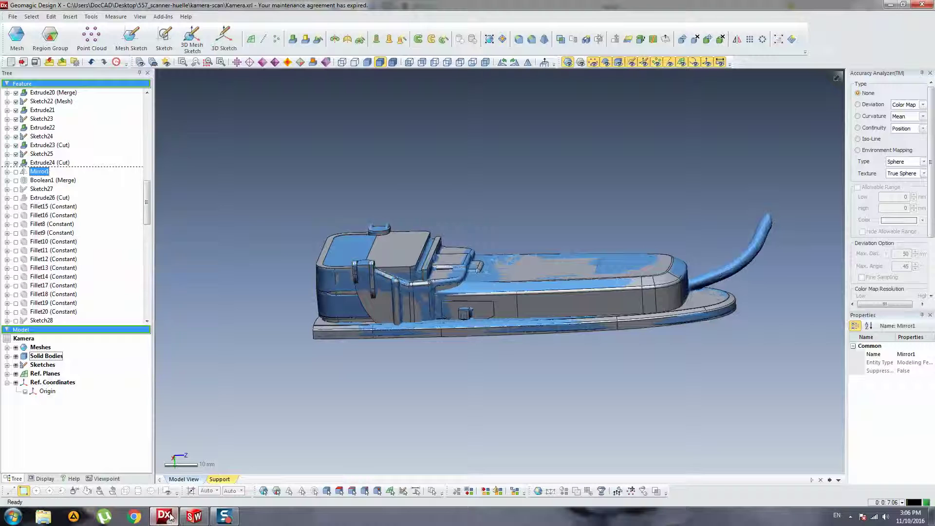
right_click(34, 180)
left_click(79, 184)
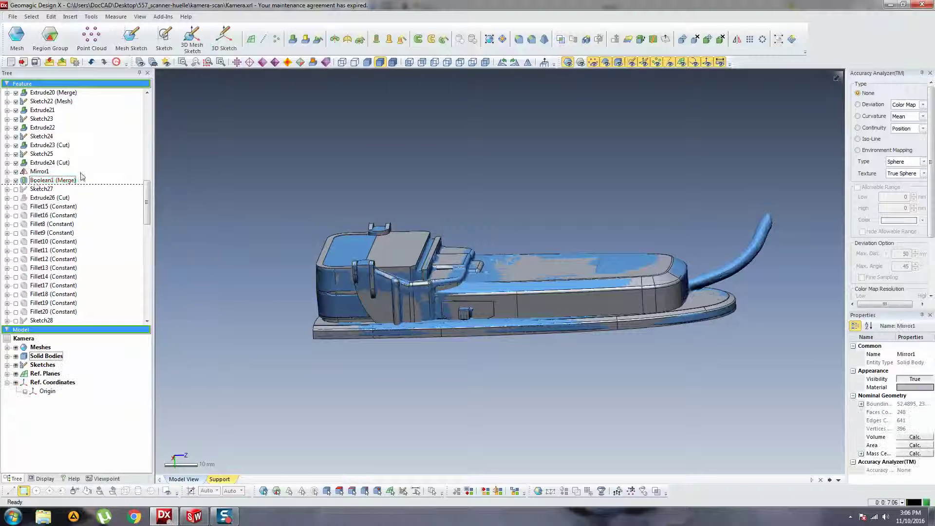
Step: Resume the LiveTransfer to SolidWorks 2012 from Boolean1 (Merge)
left_click(38, 181)
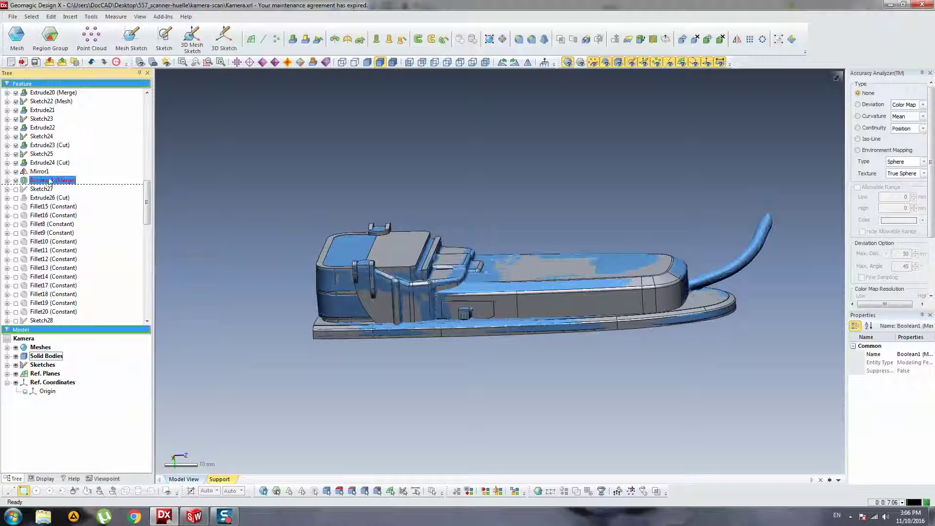
left_click(13, 17)
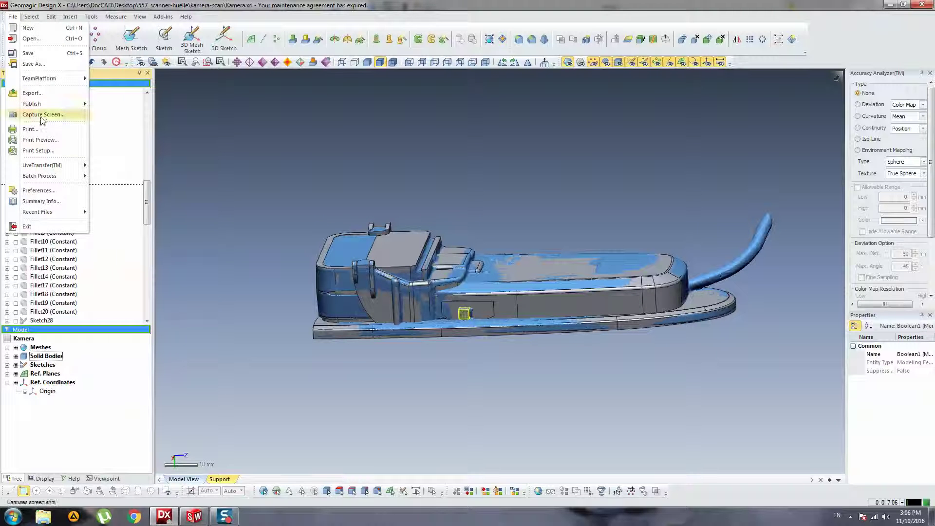
mouse_move(43, 167)
left_click(112, 167)
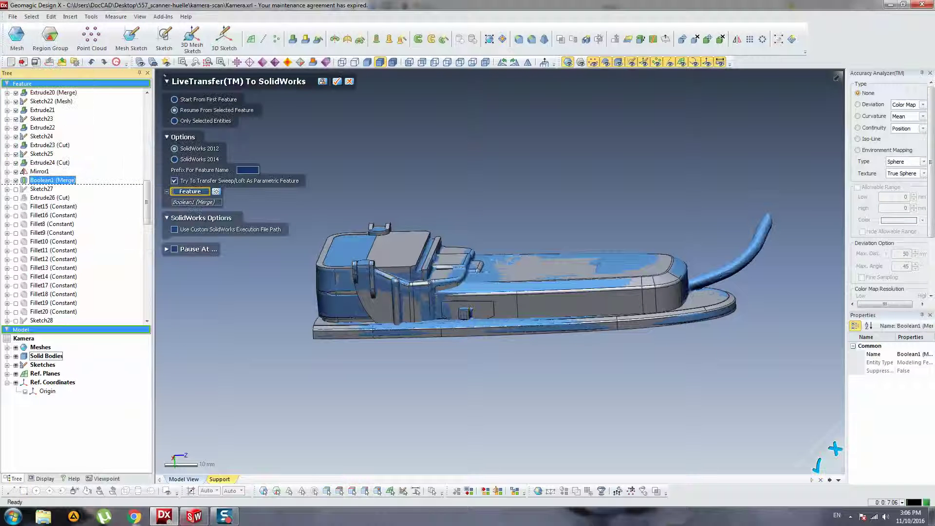
left_click(339, 82)
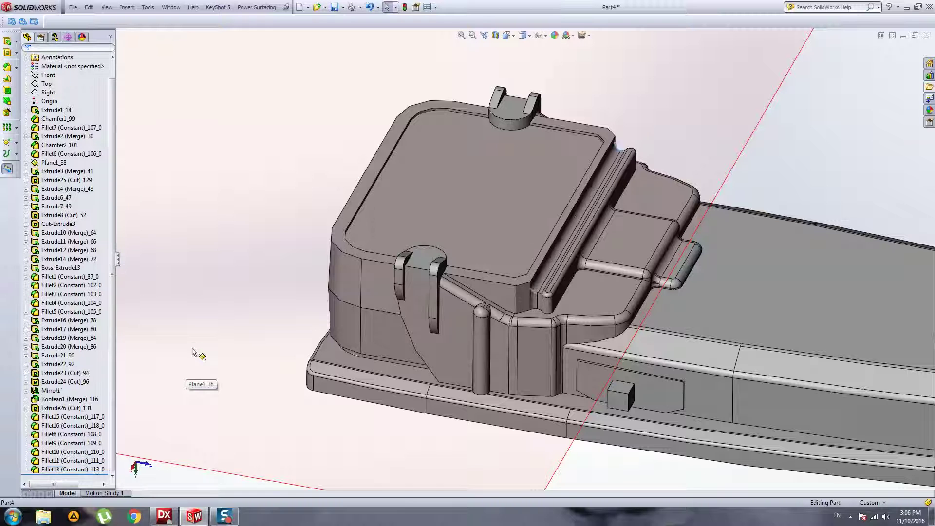
left_click(530, 266)
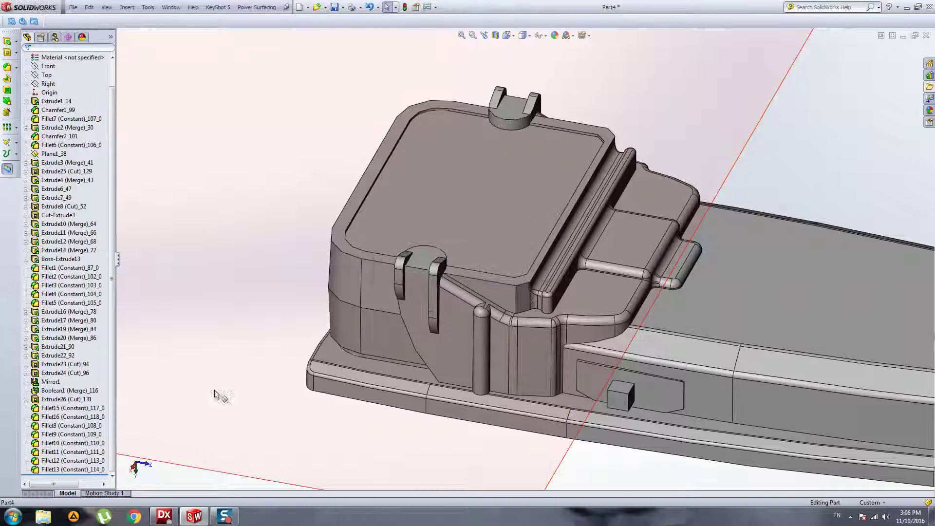
Step: Switch back to Geomagic Design X and roll the feature history forward through Fillet14 (Constant)
left_click(163, 509)
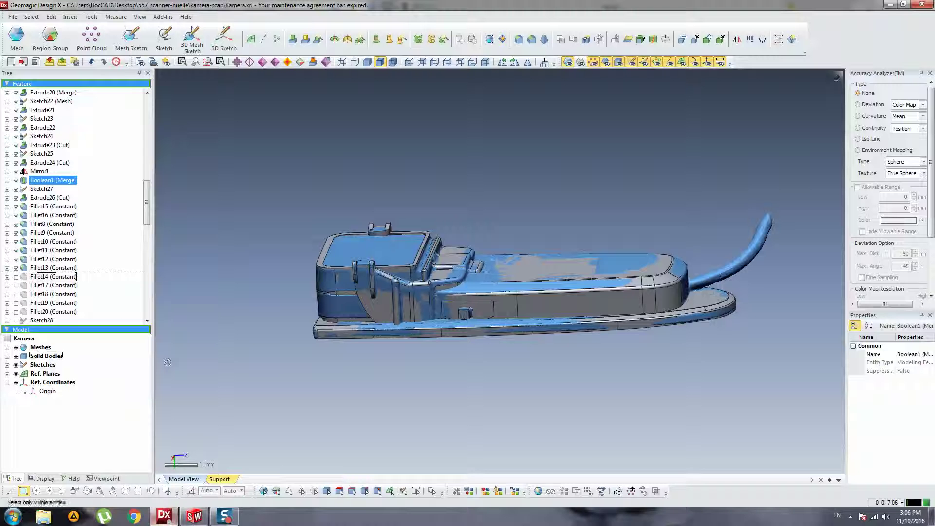
right_click(41, 281)
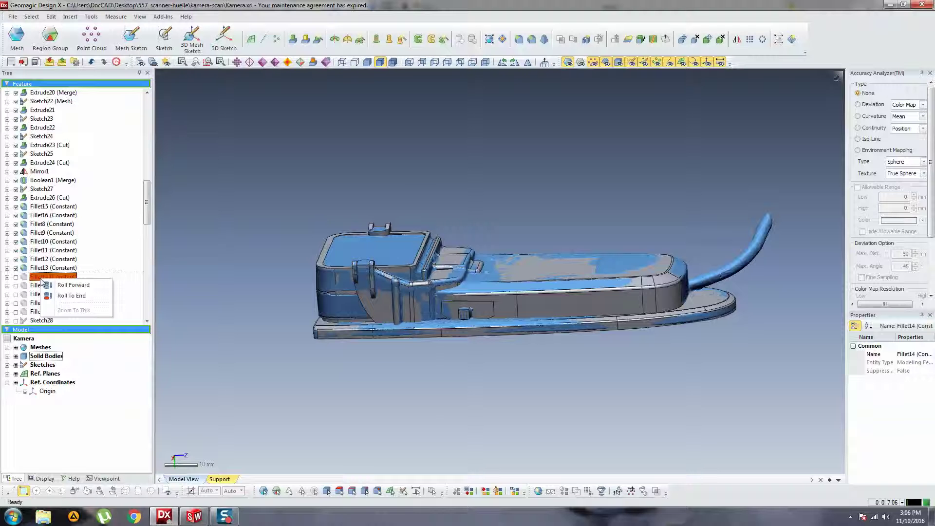
left_click(58, 271)
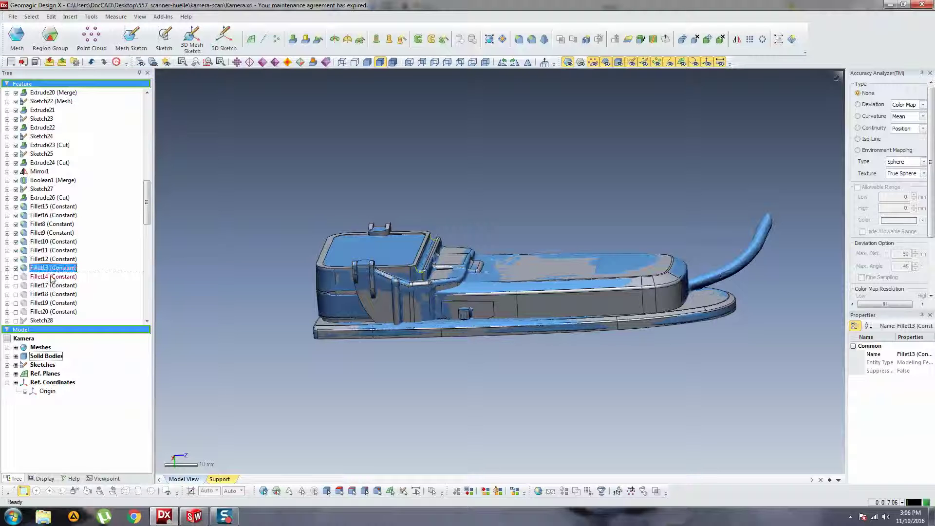
right_click(49, 276)
left_click(68, 285)
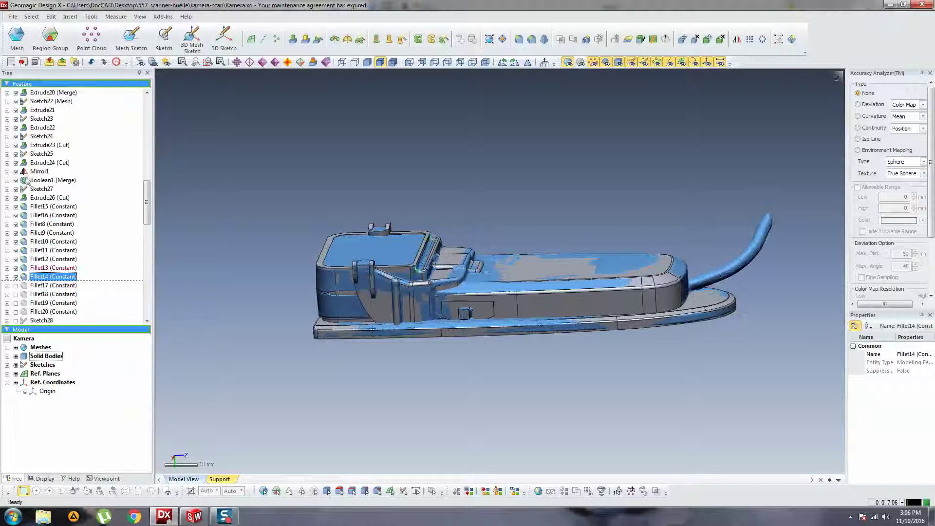
Step: Try to resume the LiveTransfer to SolidWorks 2012 from Fillet14 (Constant)
left_click(12, 17)
mouse_move(73, 165)
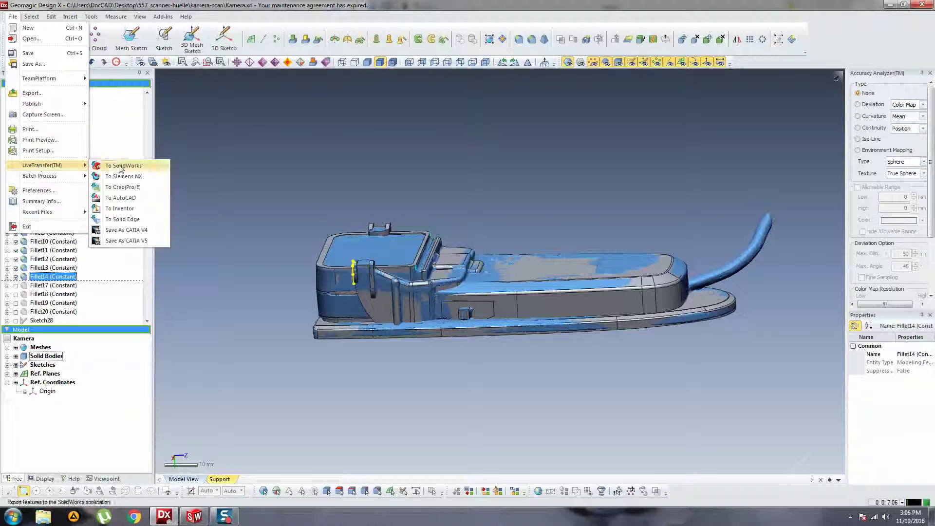
left_click(113, 166)
left_click(337, 82)
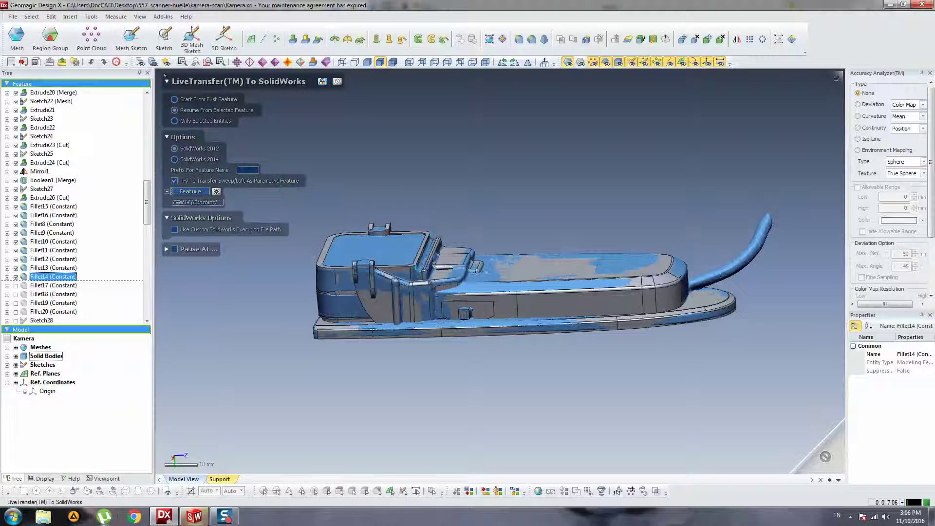
left_click(189, 517)
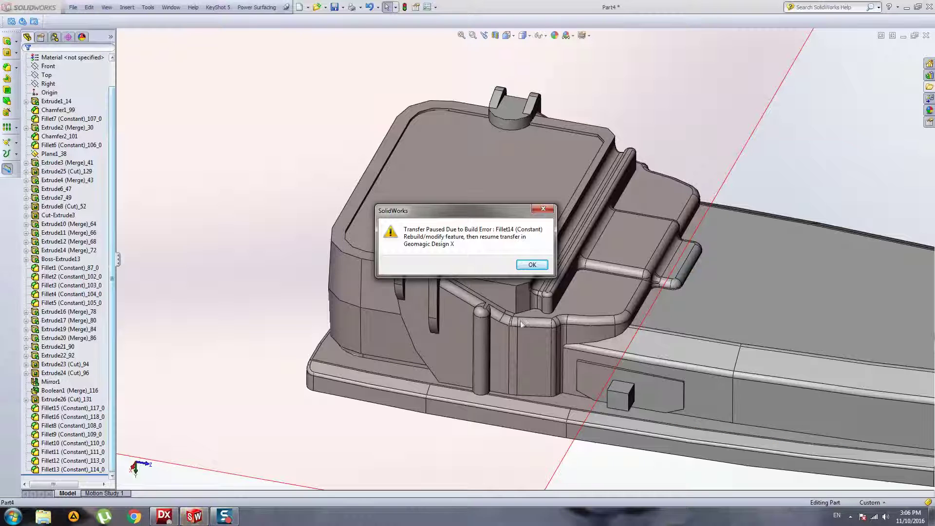
left_click(532, 264)
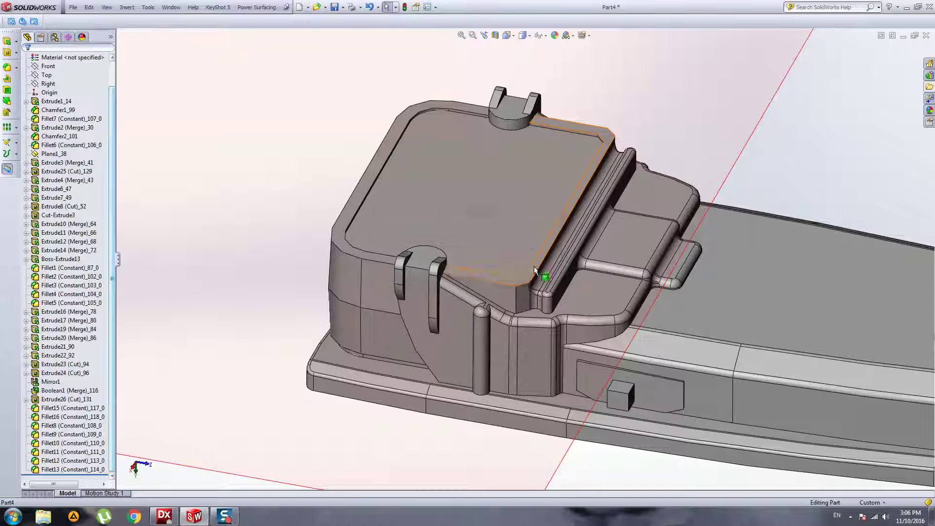
Step: Switch back to Geomagic Design X and roll the feature history forward through Fillet17 (Constant)
right_click(72, 468)
left_click(283, 432)
left_click(166, 517)
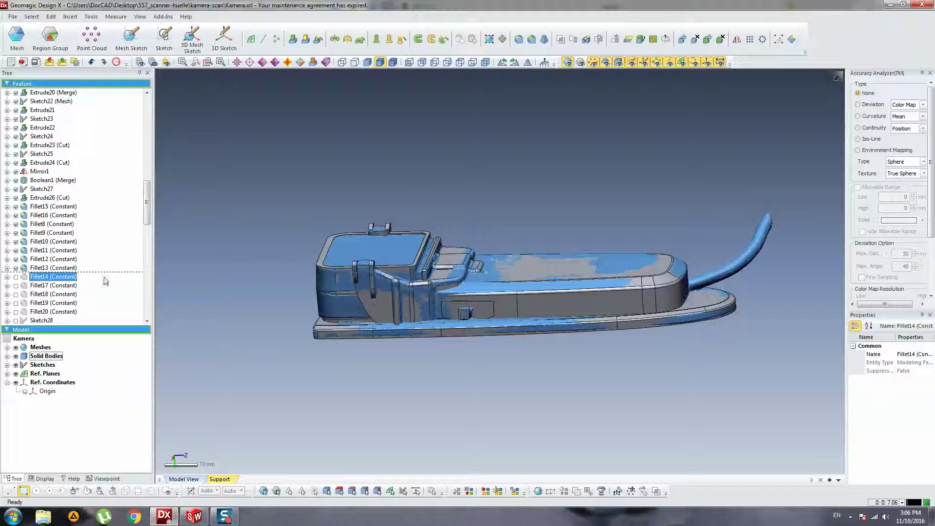
right_click(55, 278)
left_click(80, 283)
right_click(53, 286)
left_click(74, 291)
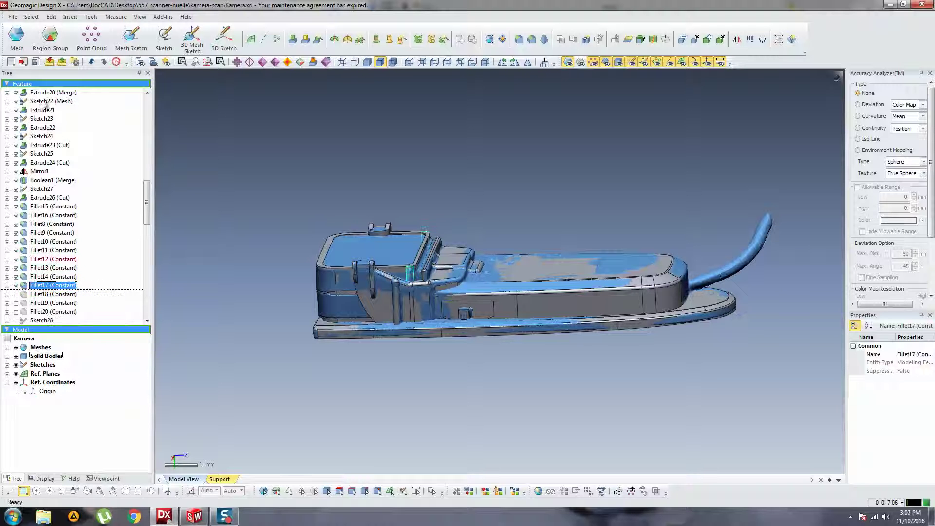
Step: Resume the LiveTransfer to SolidWorks 2012 from Fillet17 (Constant)
left_click(13, 16)
mouse_move(52, 165)
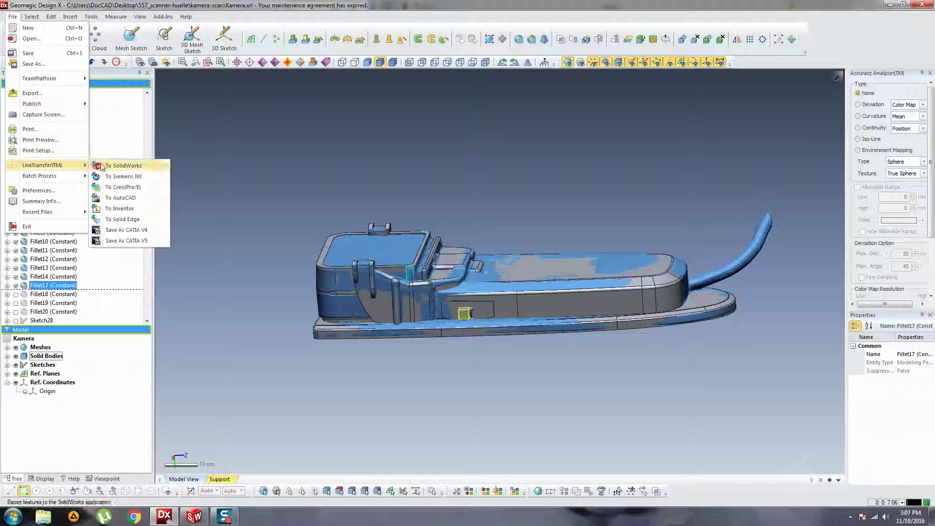
left_click(129, 165)
left_click(337, 81)
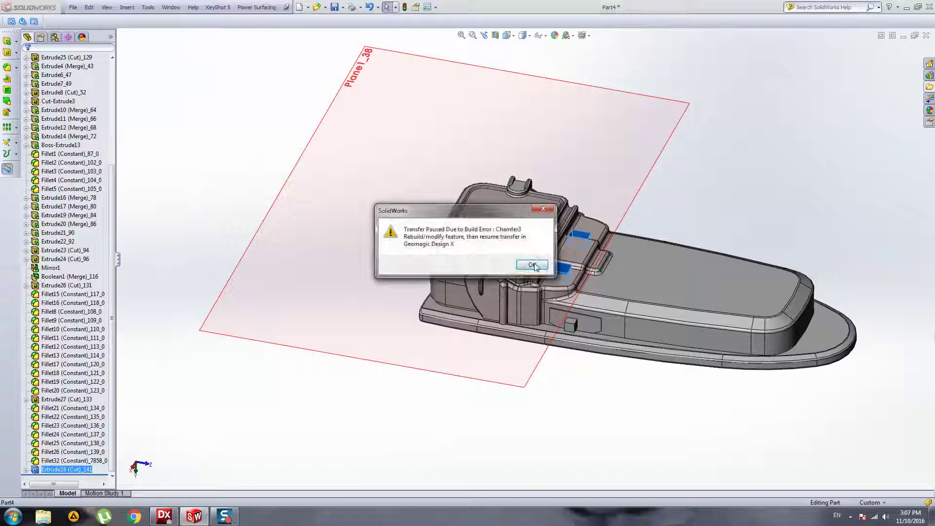
left_click(532, 265)
Step: Switch back to Geomagic Design X and roll the feature history forward past Chamfer3 through Fillet27 (Constant)
left_click(164, 516)
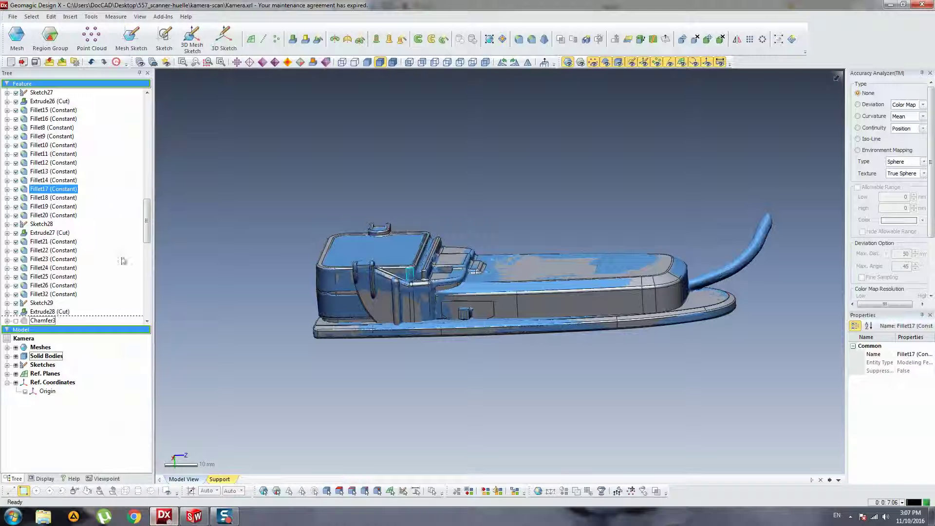
left_click_drag(146, 229, 147, 250)
left_click_drag(54, 215, 138, 192)
left_click(41, 215)
left_click(41, 215)
Step: Resume the LiveTransfer to SolidWorks 2012 from Fillet27 (Constant)
left_click(14, 17)
mouse_move(51, 169)
left_click(127, 165)
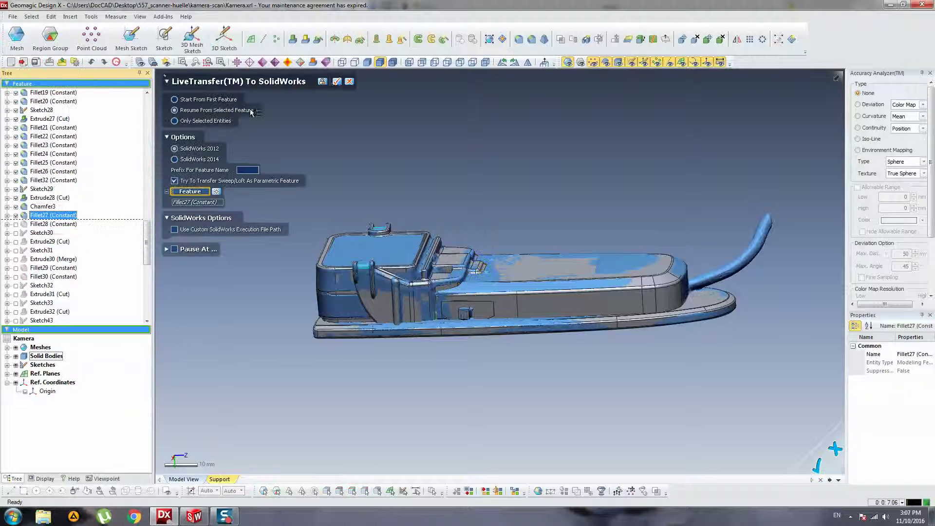
left_click(337, 82)
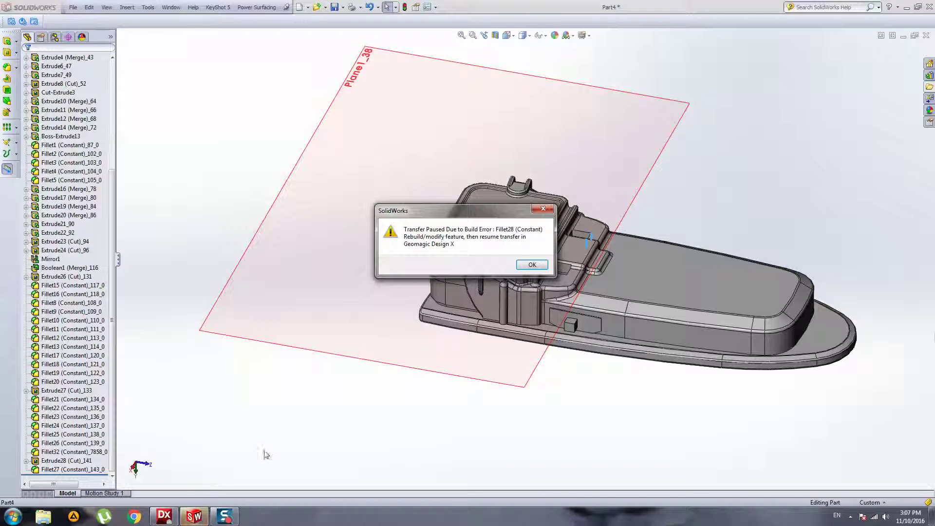
left_click(535, 266)
Step: Switch back to Geomagic Design X and roll the feature history forward past Fillet28 (Constant) through Sketch30
left_click(164, 516)
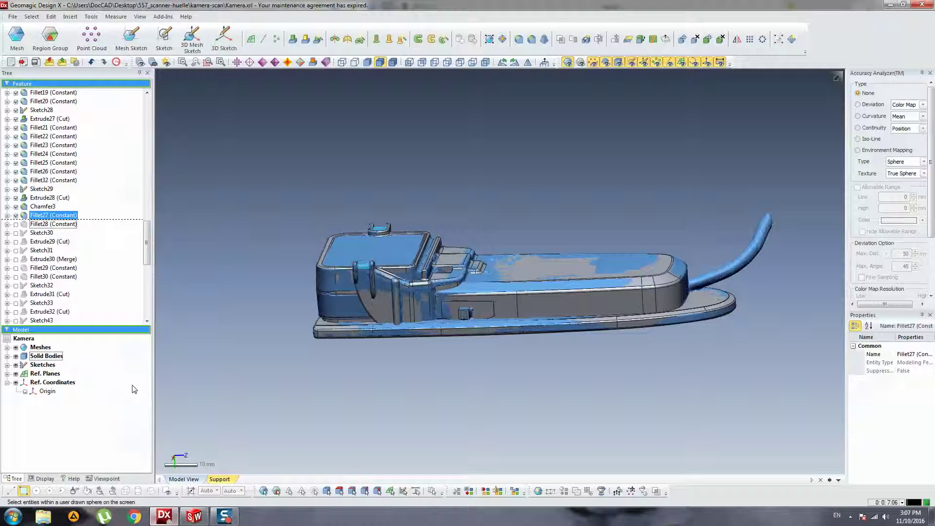
right_click(40, 236)
left_click(56, 240)
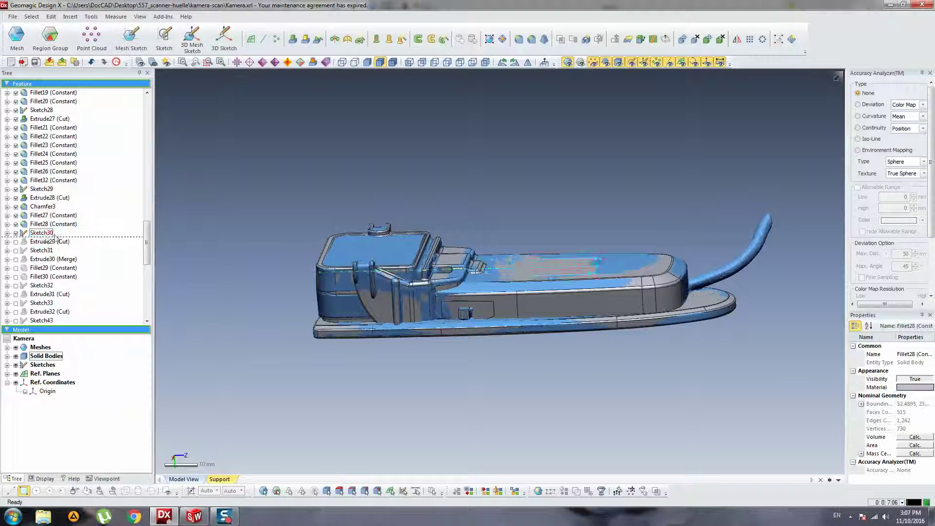
Step: Resume the LiveTransfer to SolidWorks 2012 from Sketch30
left_click(12, 16)
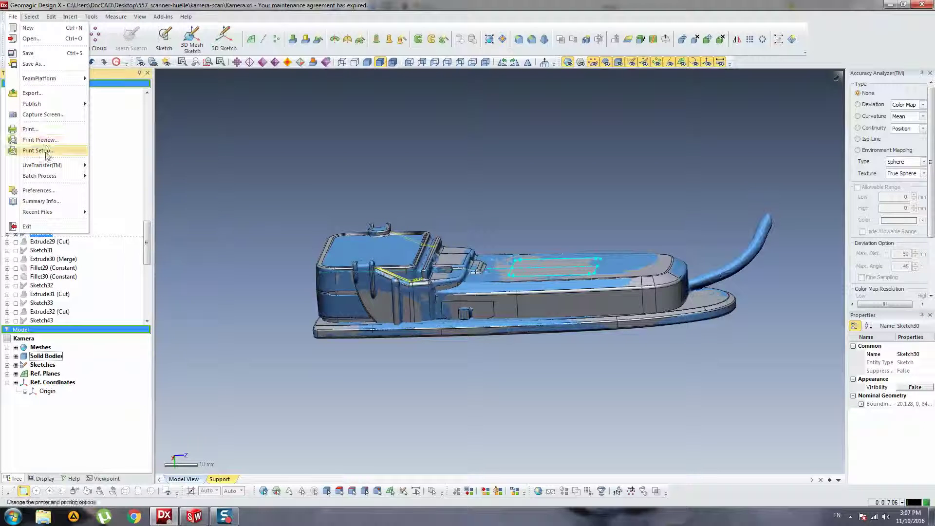
left_click(168, 436)
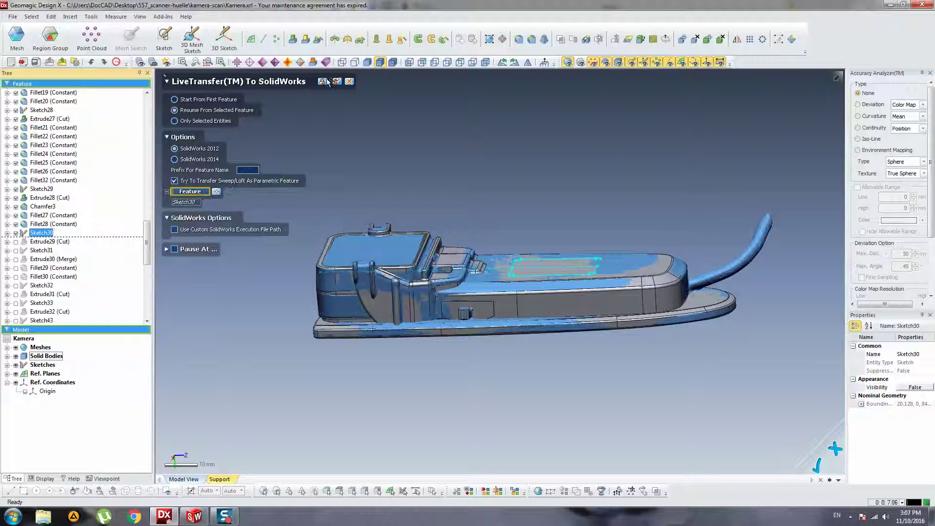
left_click(337, 81)
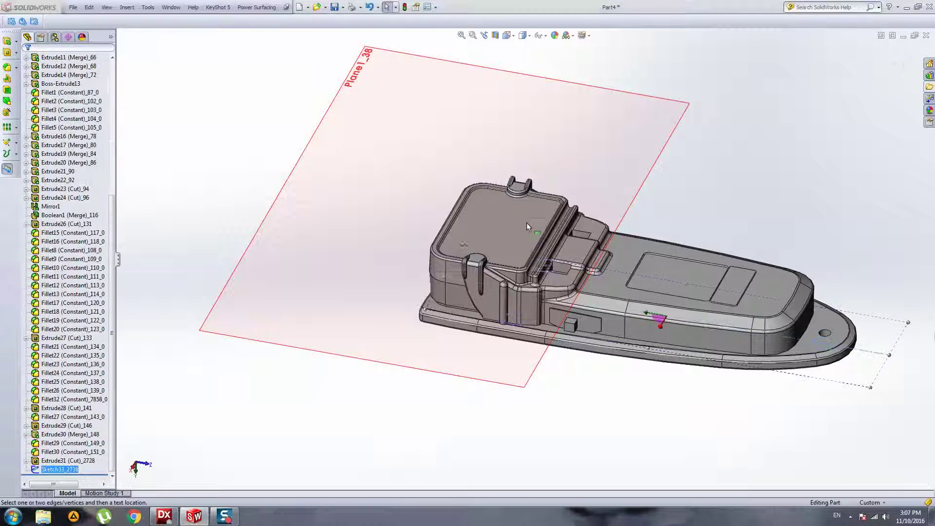
left_click(532, 264)
middle_click_drag(633, 295, 379, 441)
Step: Switch back to Geomagic Design X and roll the feature history forward through Extrude32 (Cut) and Sketch43
left_click(168, 519)
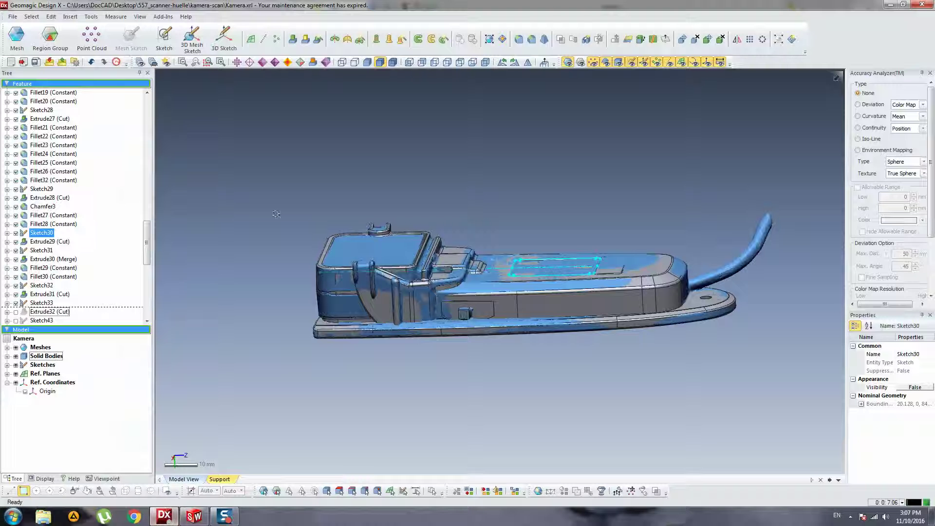
right_click(50, 314)
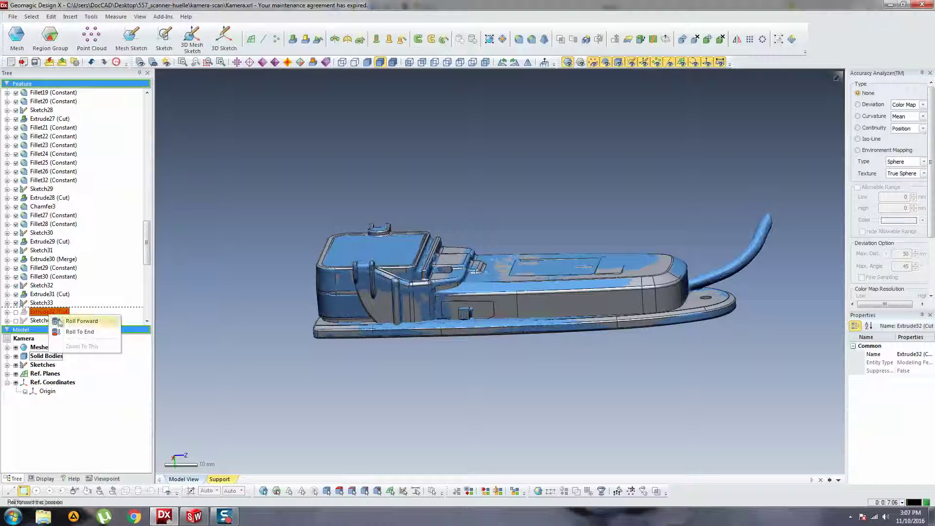
left_click(77, 321)
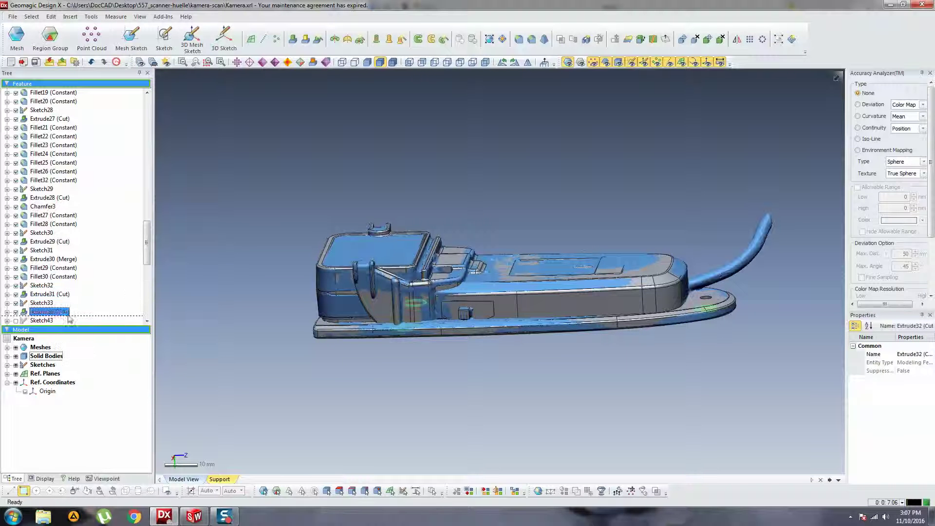
scroll(138, 277, "down", 5)
right_click(48, 181)
left_click(73, 190)
Step: Try to resume the LiveTransfer to SolidWorks 2012 from Sketch43 and inspect the transferred part in SolidWorks
left_click(13, 16)
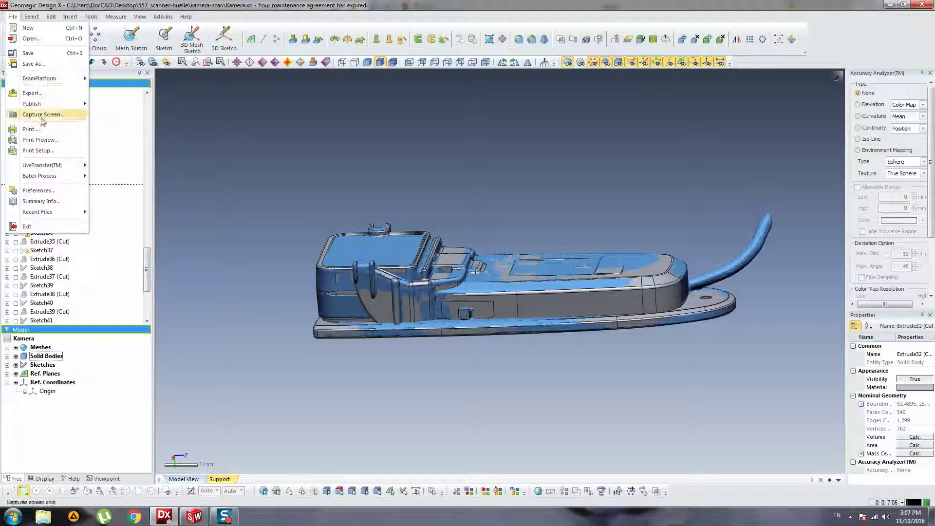
left_click(103, 166)
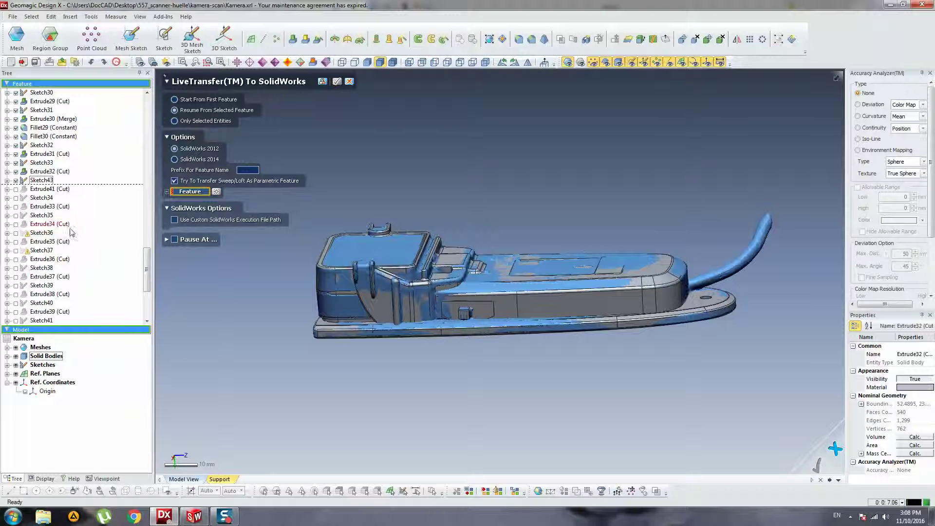
left_click(49, 181)
left_click(337, 81)
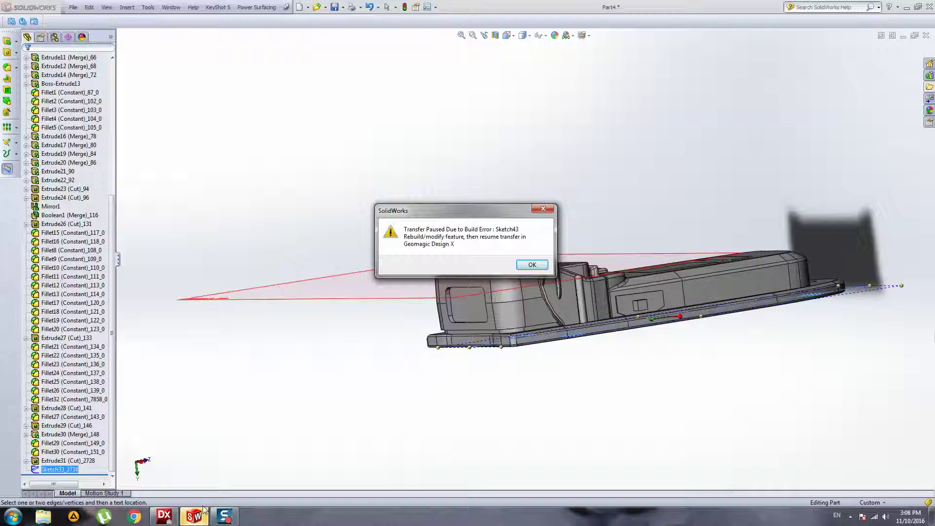
left_click(207, 512)
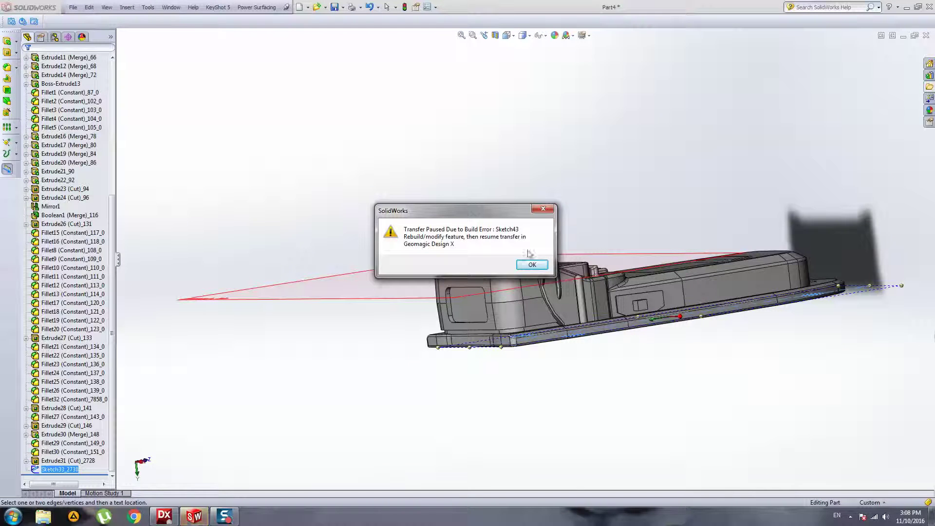
left_click(532, 265)
middle_click_drag(533, 266, 593, 225)
scroll(635, 253, "up", 4)
key("Escape")
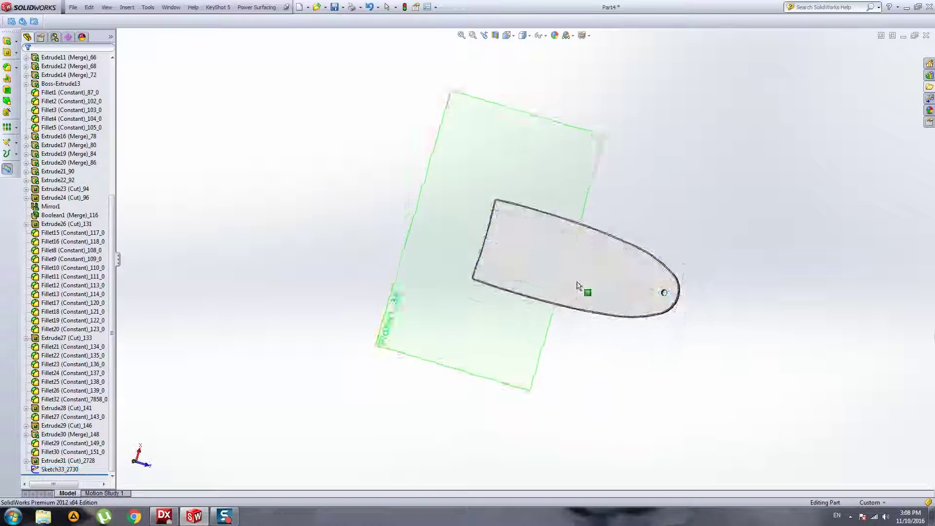
mouse_move(578, 286)
middle_mouse_down()
mouse_move(634, 267)
mouse_move(578, 265)
middle_mouse_up()
left_click_drag(111, 220, 111, 81)
Step: Switch back to Geomagic Design X, roll the feature history forward past Extrude41 (Cut) through Sketch34, and select Sketch34
left_click(163, 514)
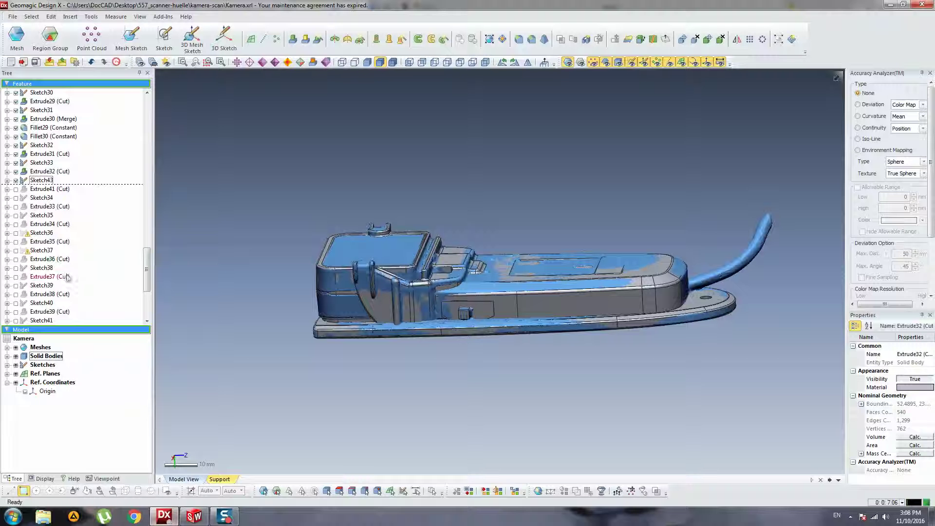
right_click(49, 200)
left_click(59, 210)
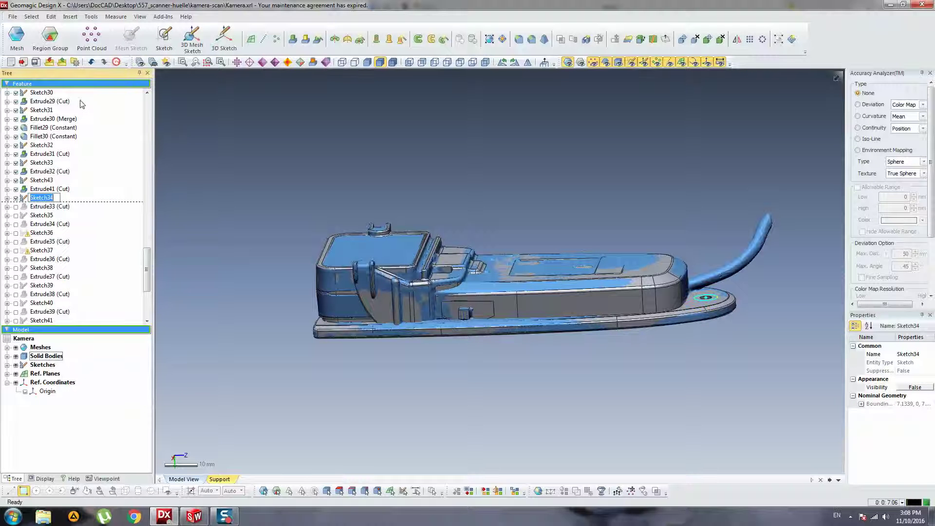
left_click(52, 187)
left_click(41, 197)
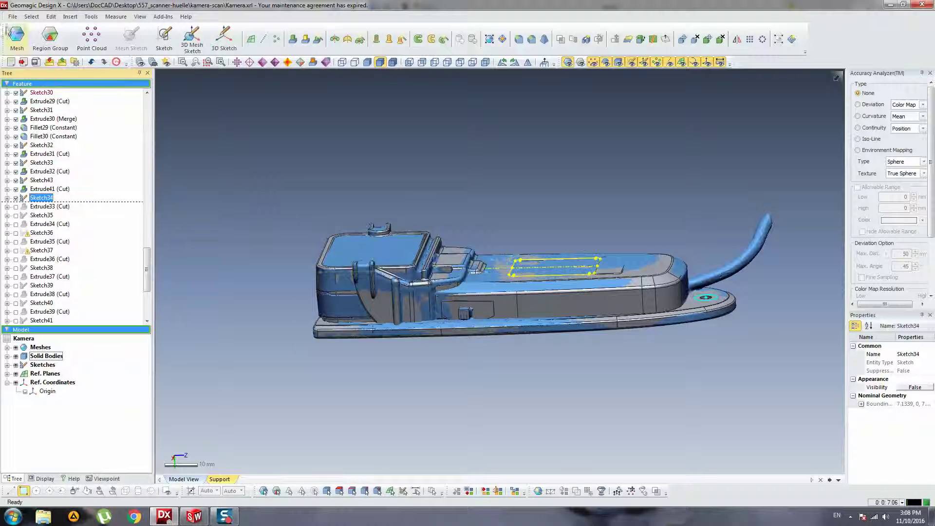
Step: Resume the LiveTransfer to SolidWorks from Sketch34 through the remaining features up to Fillet34 (Constant)
left_click(13, 16)
mouse_move(54, 167)
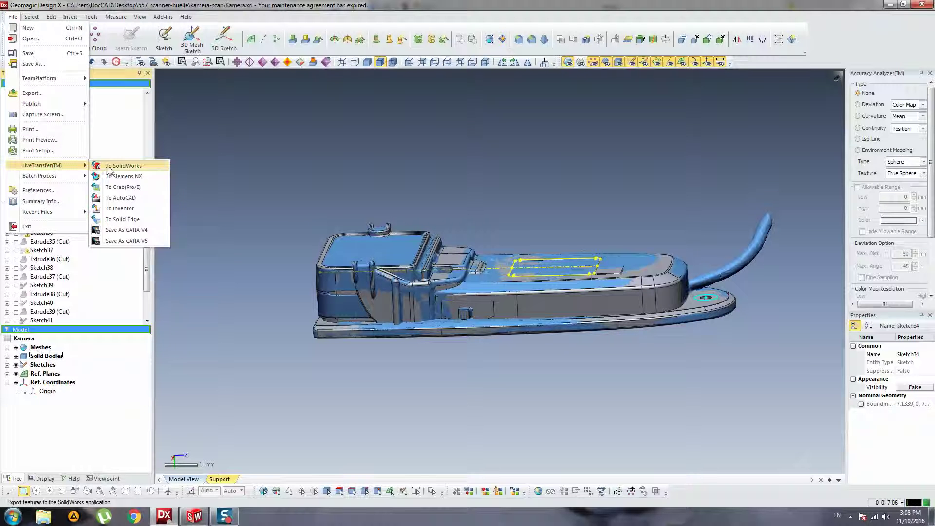
left_click(117, 166)
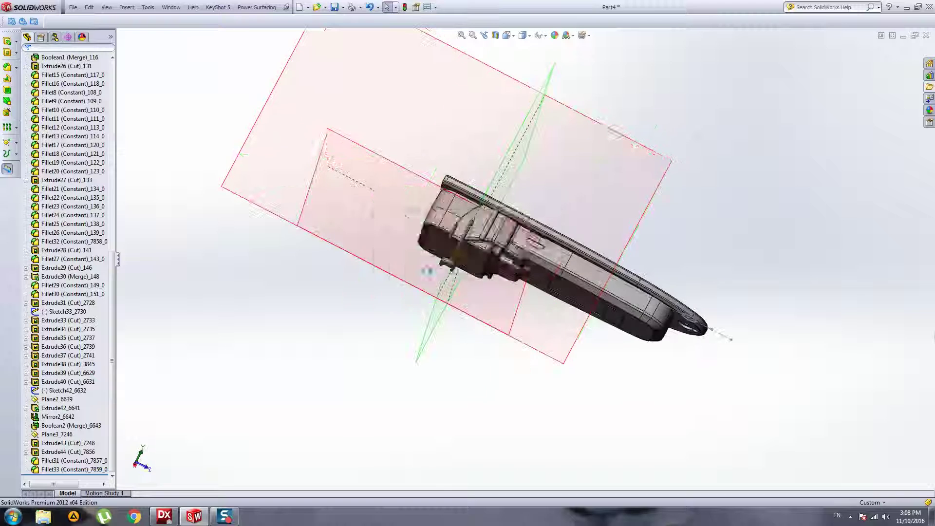
left_click(531, 259)
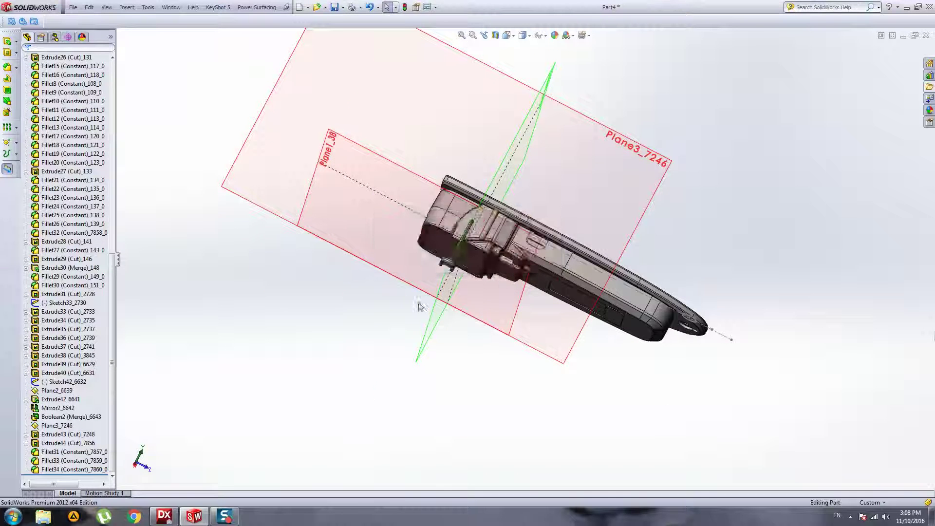
Step: Switch back to Geomagic Design X and turn off the deviation color map by setting the Accuracy Analyzer type to None
left_click(166, 522)
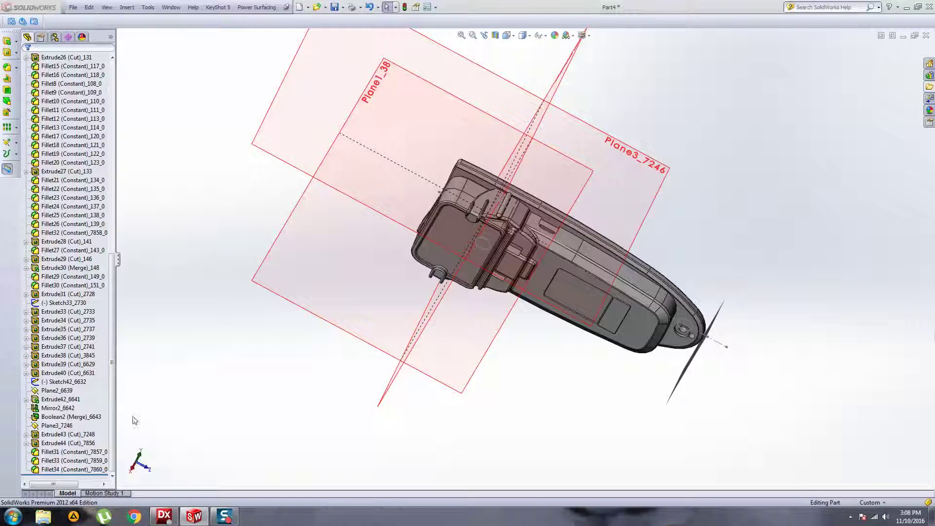
left_click(164, 516)
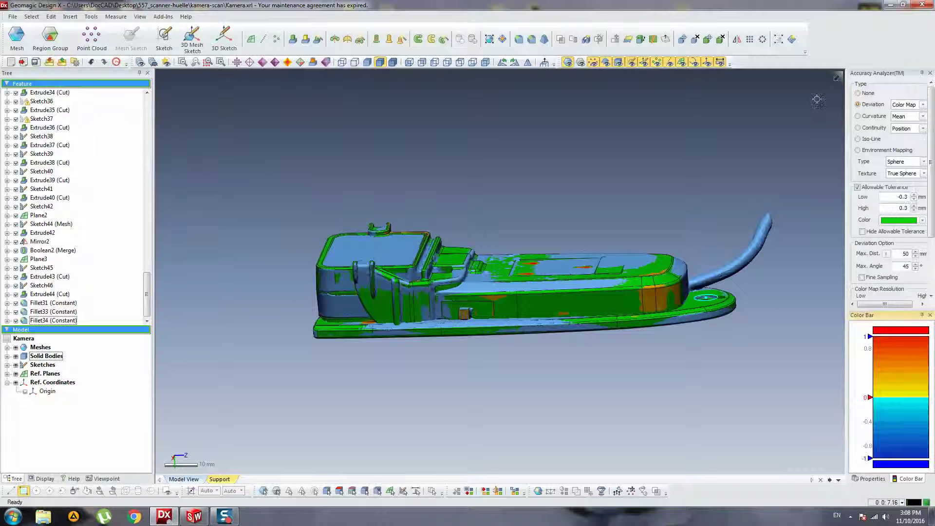
left_click(858, 92)
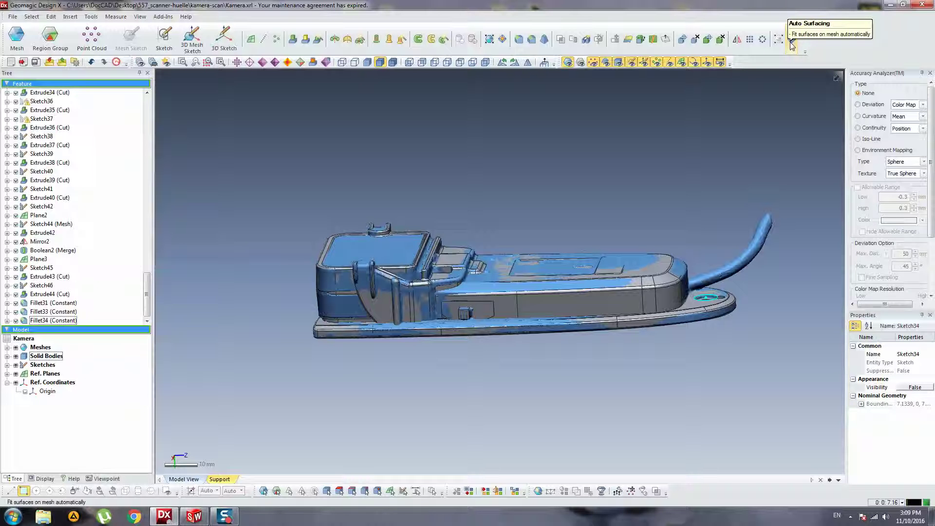
Step: Roll the feature history back to before Sketch1 (Mesh), leaving only the Kamera scan mesh
left_click_drag(147, 294, 146, 122)
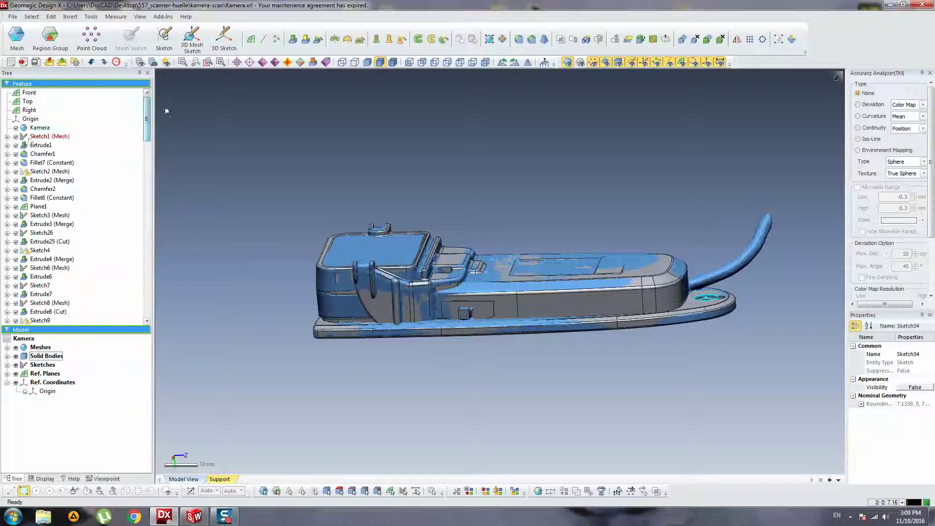
right_click(44, 136)
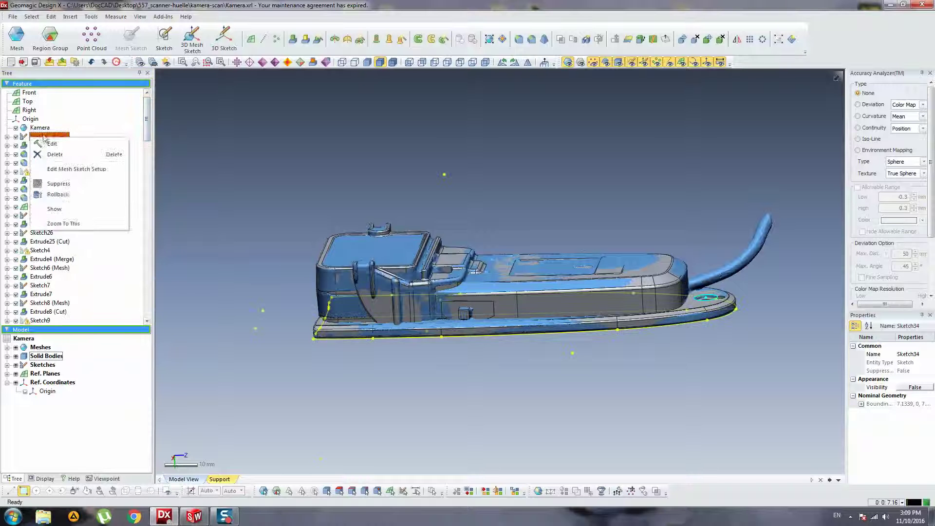
left_click(58, 194)
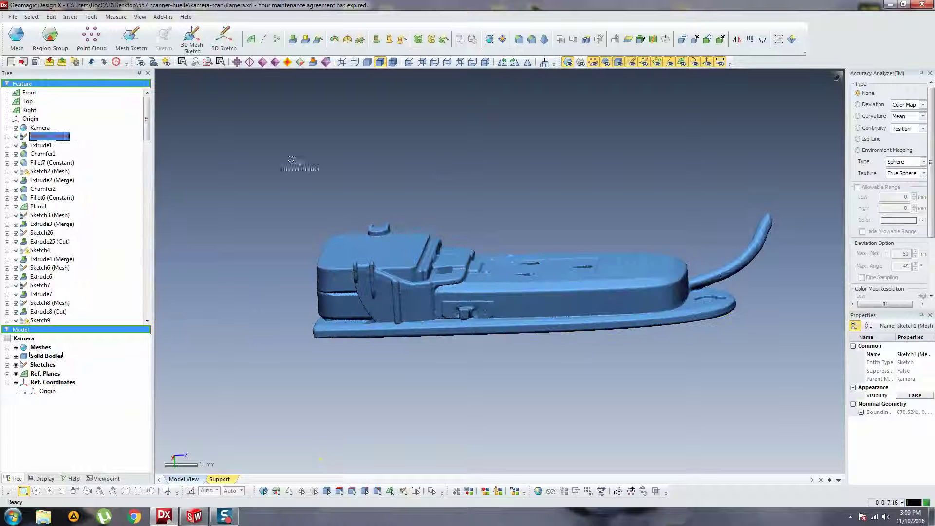
Step: Run Auto Surfacing on the Kamera mesh with an evenly distributed network, automatic surface count and 15 control points per surface
left_click(39, 348)
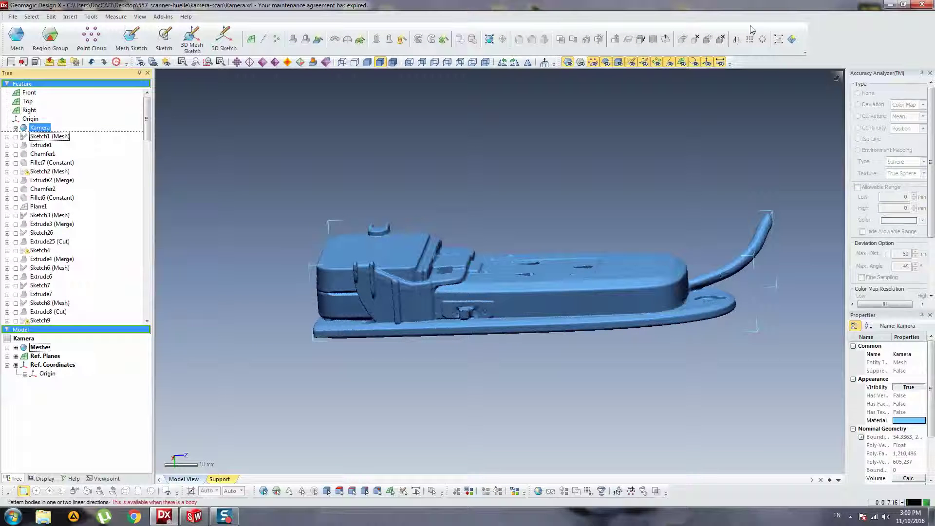
left_click(792, 39)
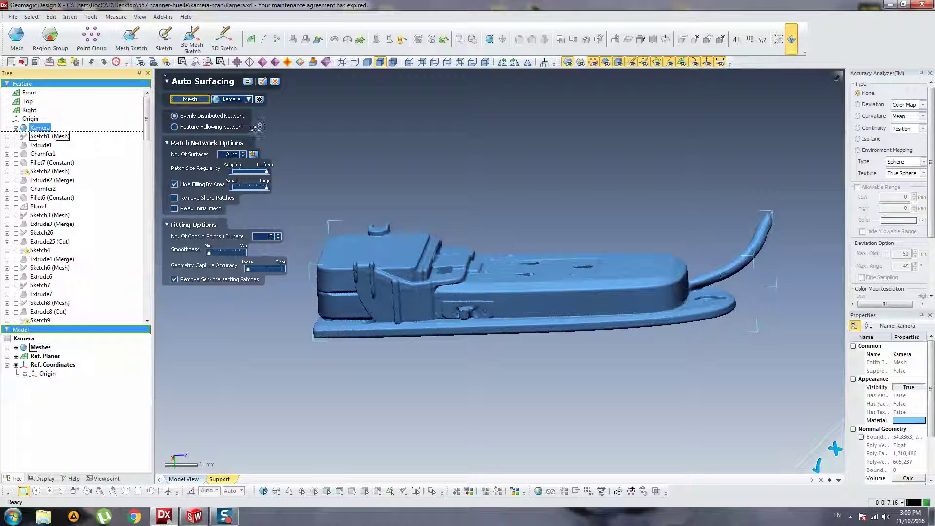
left_click(262, 82)
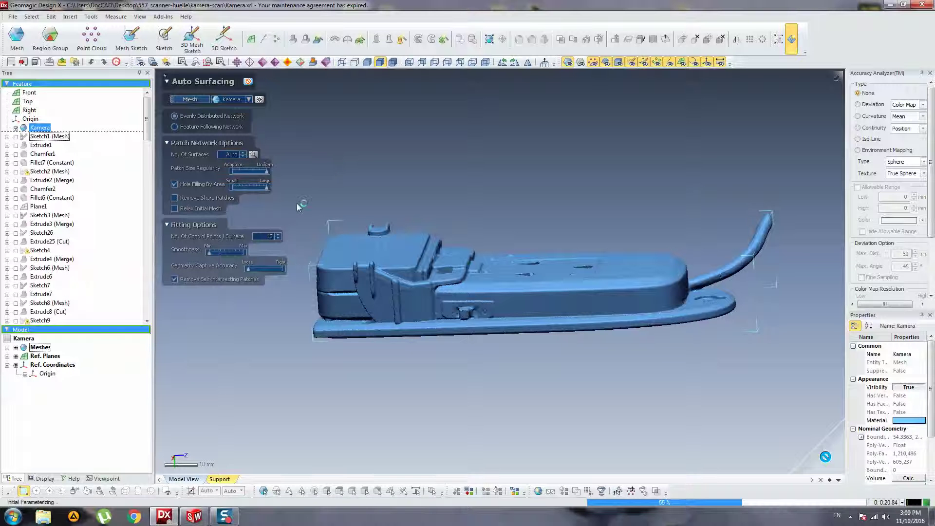
Step: Switch to SolidWorks and review the transferred camera part, checking its features against the model from Extrude1 to the final fillets
left_click(195, 517)
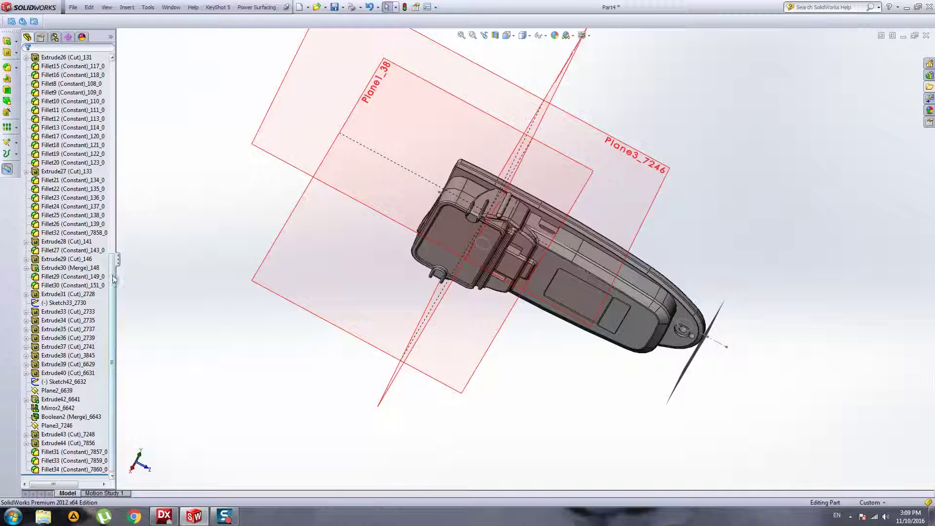
scroll(73, 146, "up", 14)
left_click(54, 127)
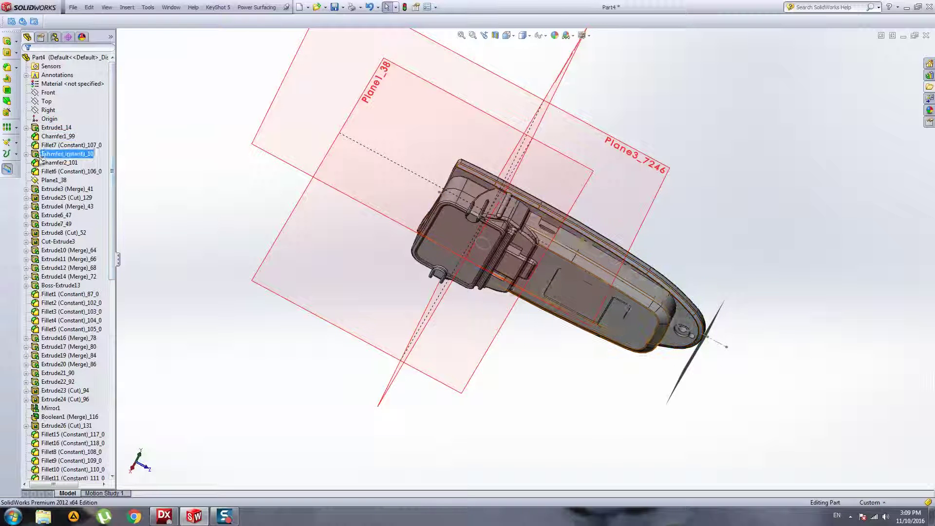
left_click(51, 144)
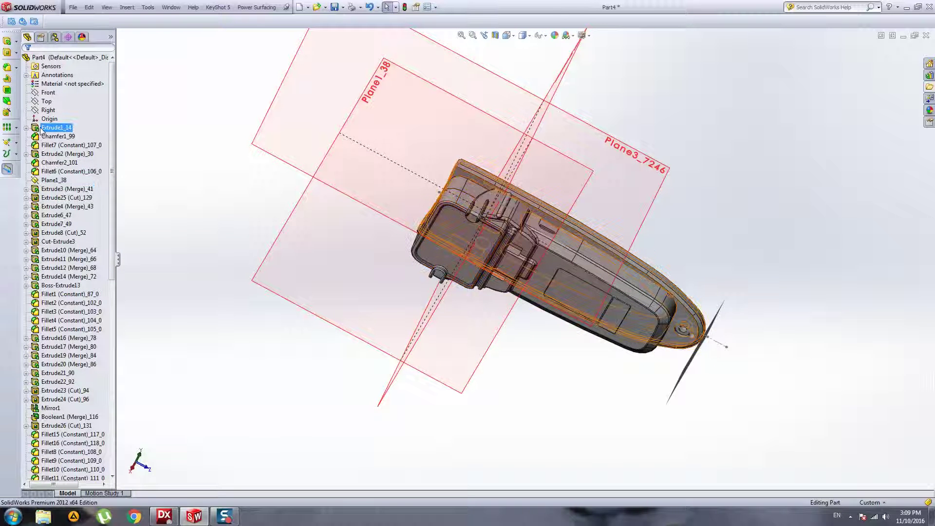
left_click_drag(111, 84, 112, 102)
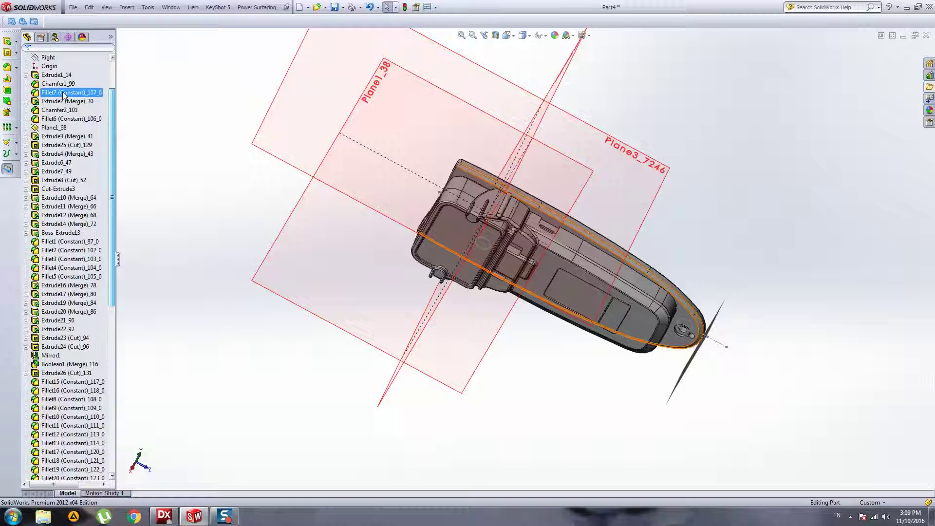
left_click(56, 180)
scroll(58, 234, "down", 12)
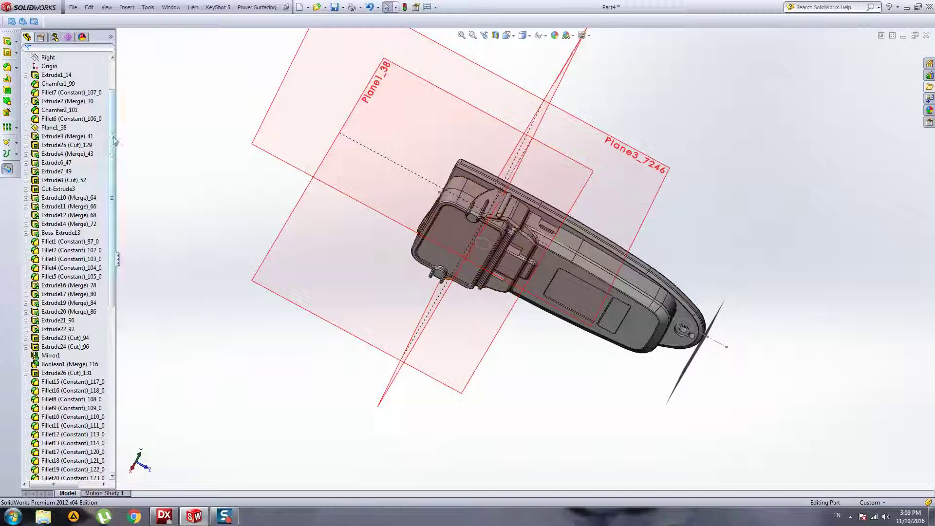
left_click(63, 285)
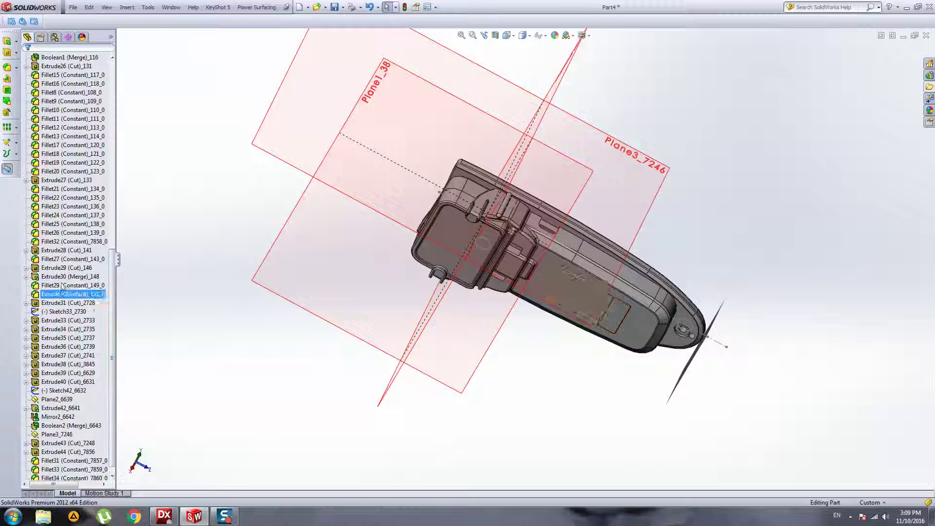
middle_click_drag(445, 209, 328, 447)
Step: Return to Geomagic Design X and accept the curve network to fit the auto surfaces with 15 control points each, viewing the patches from all sides
left_click(170, 520)
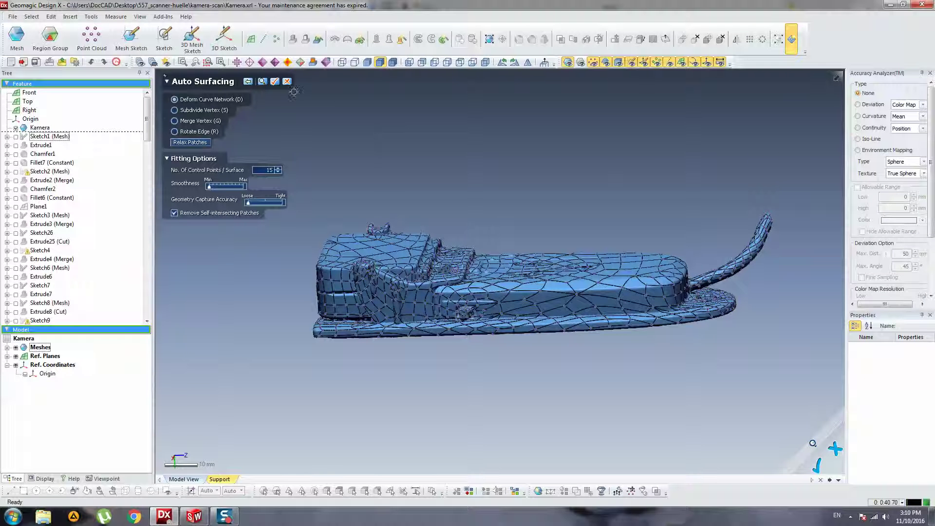
left_click(275, 81)
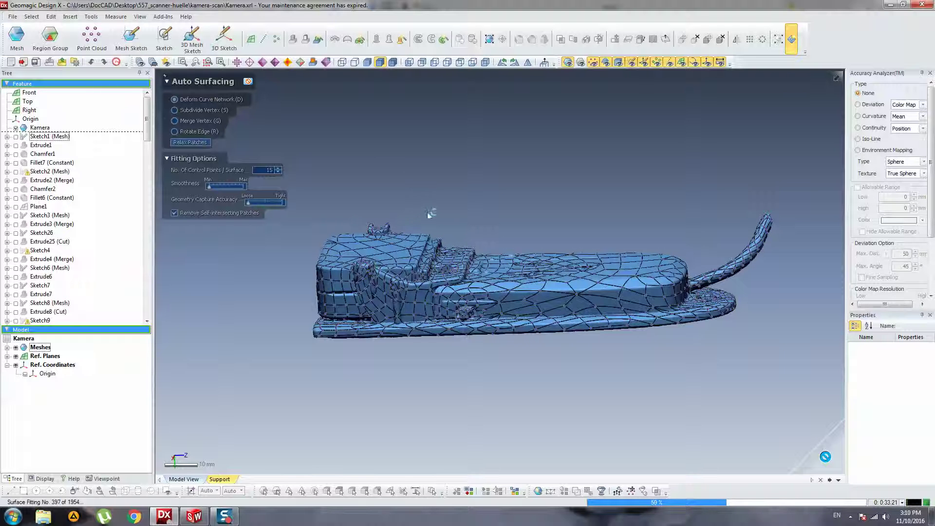
right_click_drag(388, 198, 614, 270)
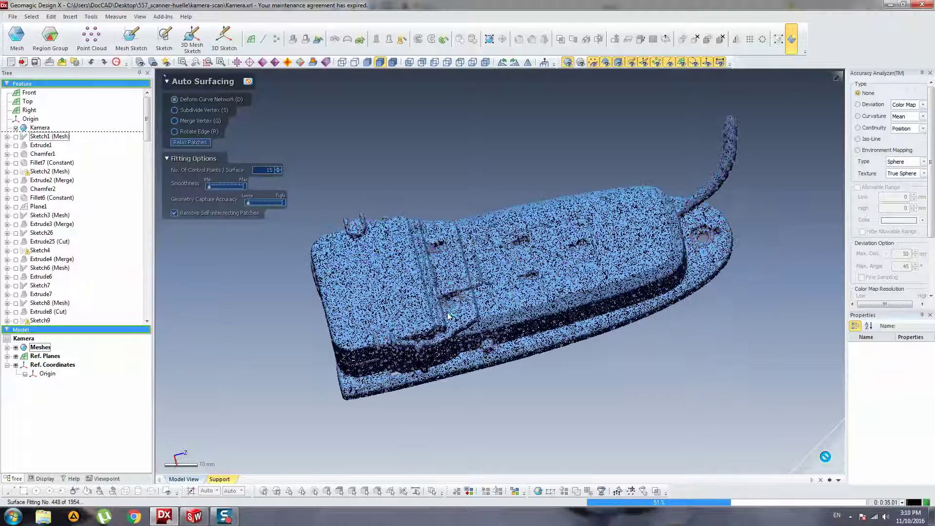
right_click_drag(671, 451, 641, 354)
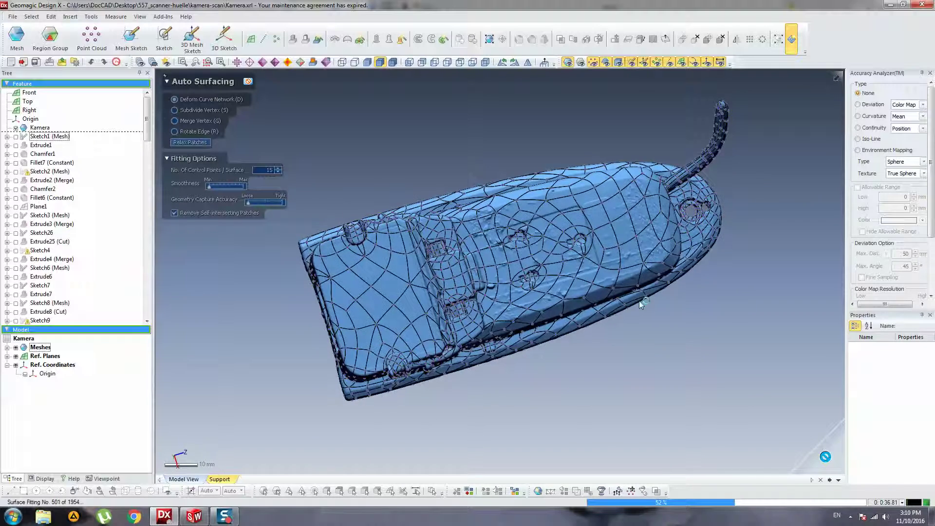
right_click_drag(641, 295, 508, 304)
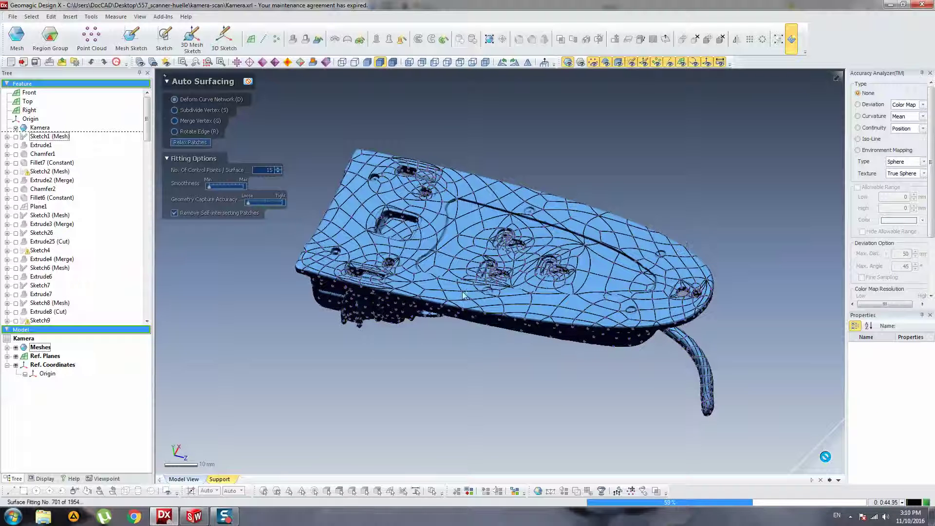
right_click_drag(460, 331, 430, 330)
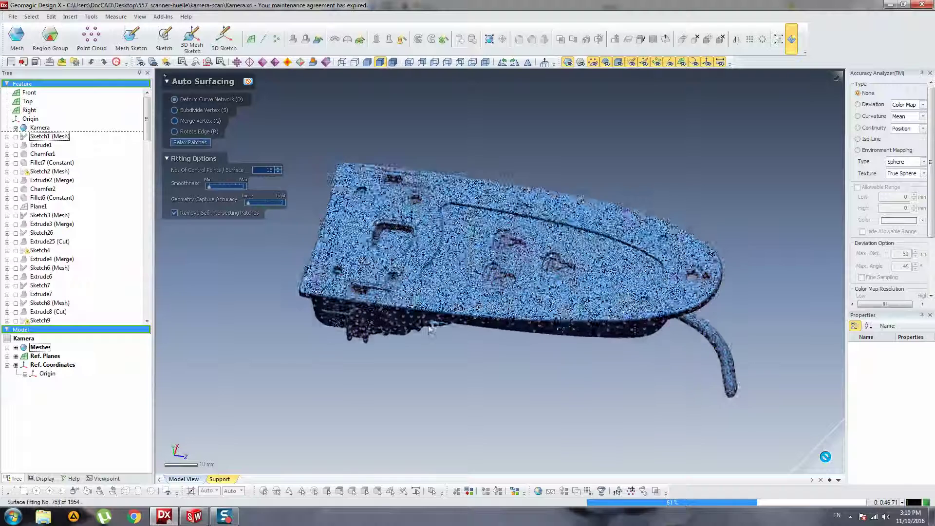
mouse_move(561, 326)
right_mouse_down()
mouse_move(569, 298)
mouse_move(536, 273)
mouse_move(529, 130)
mouse_move(494, 112)
mouse_move(526, 296)
right_mouse_up()
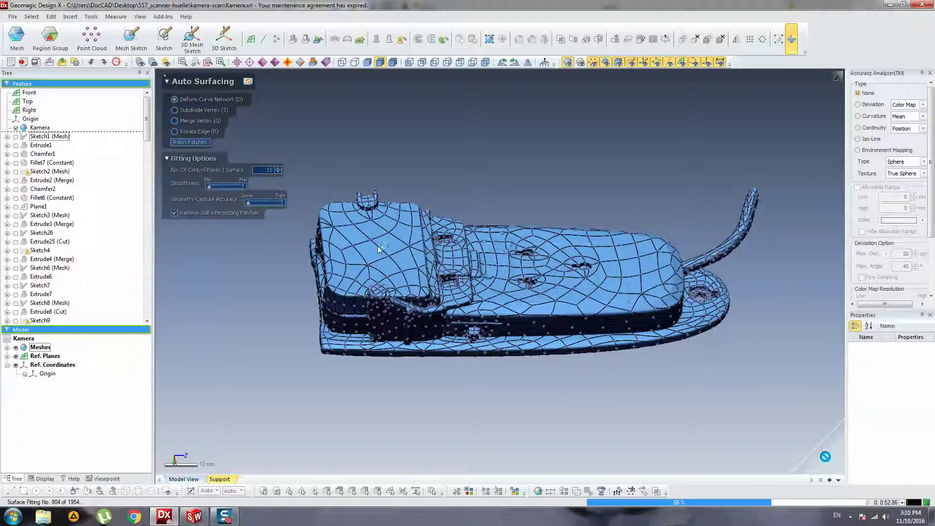
mouse_move(386, 293)
right_mouse_down()
mouse_move(492, 341)
mouse_move(615, 372)
mouse_move(539, 376)
right_mouse_up()
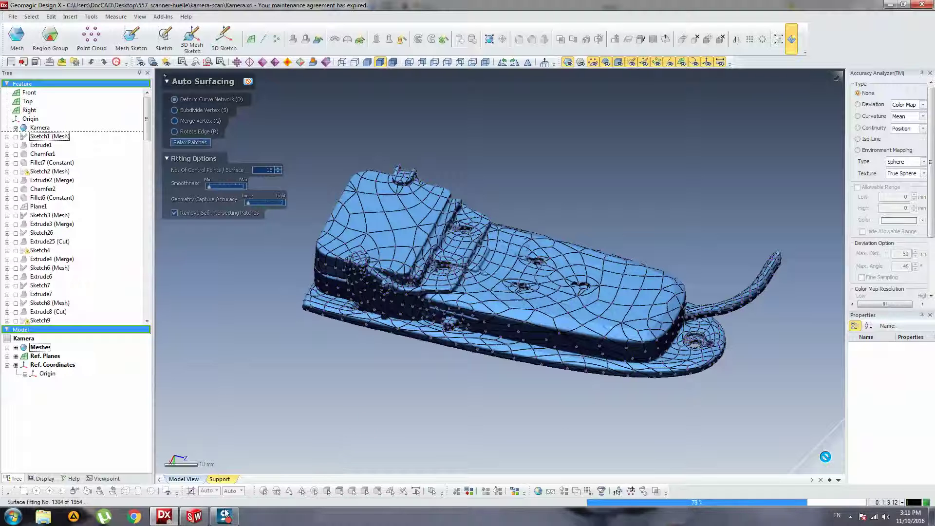
right_click_drag(306, 452, 701, 443)
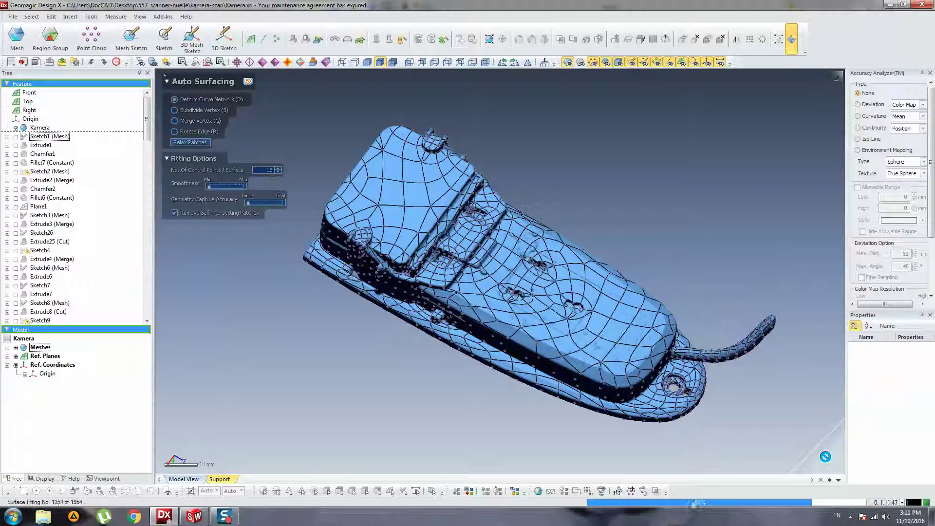
Step: Bring Geomagic Design X back to the front and acknowledge the surface fitting warning to complete Auto Surfacing
left_click(224, 516)
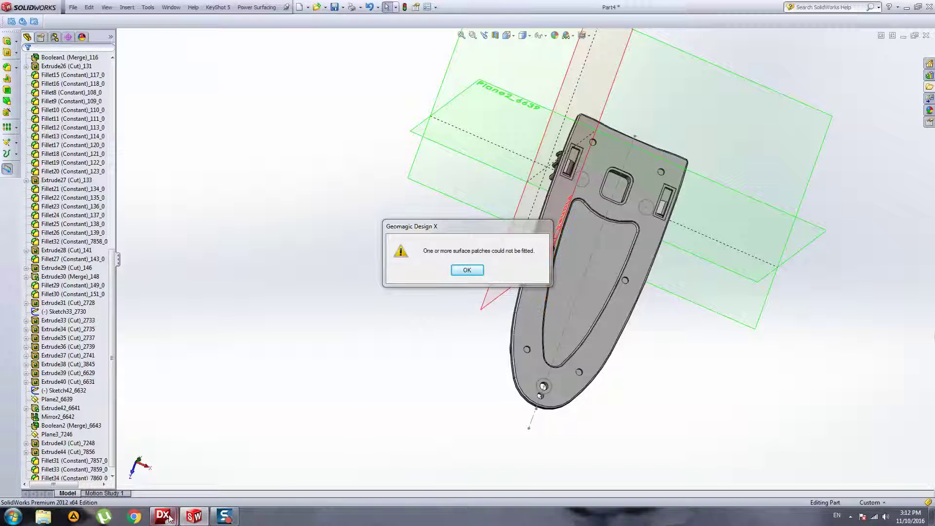
mouse_move(165, 517)
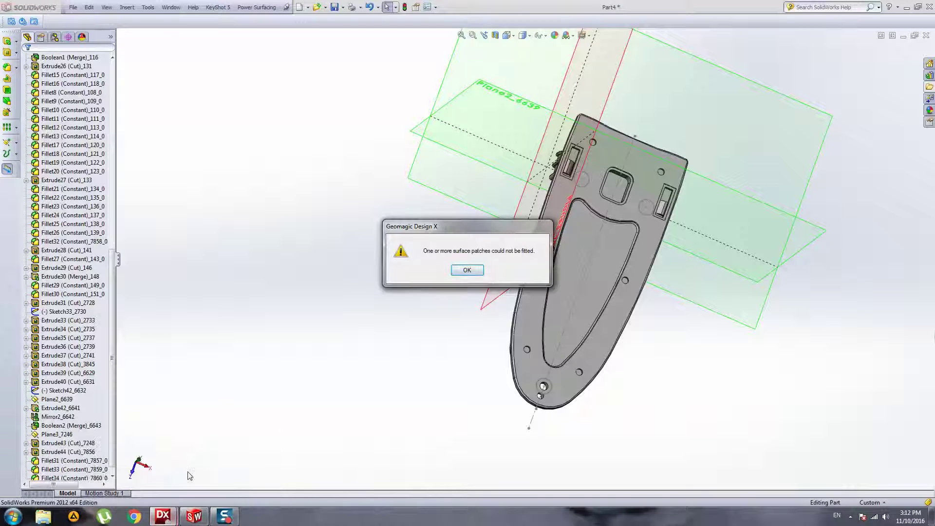
left_click(163, 516)
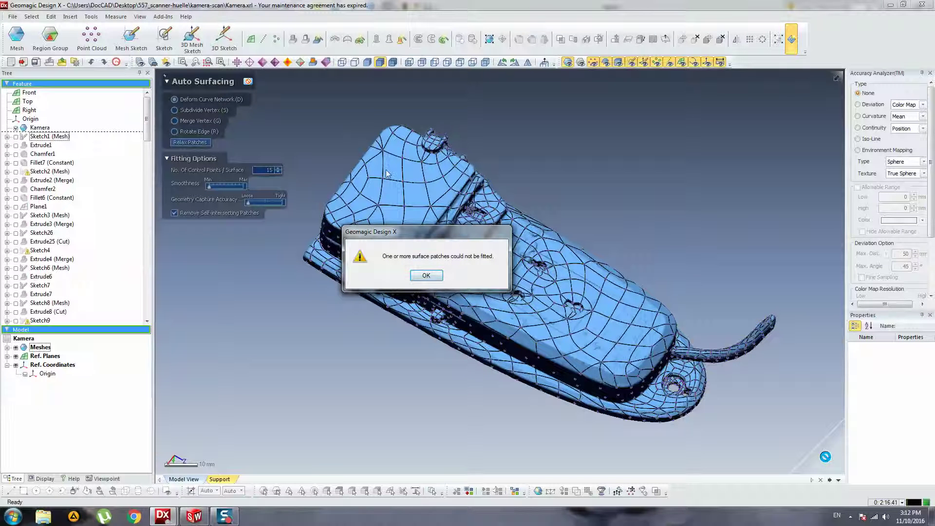
left_click(422, 274)
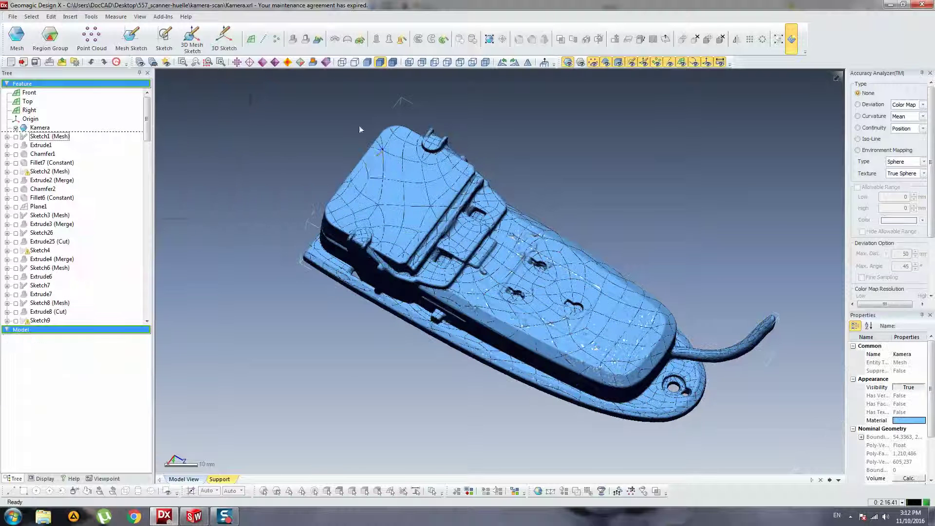
Step: Hide the meshes so only the auto-surfaced body remains, and display its deviation as a color map
left_click(48, 136)
right_click_drag(418, 401, 467, 192)
left_click(564, 152)
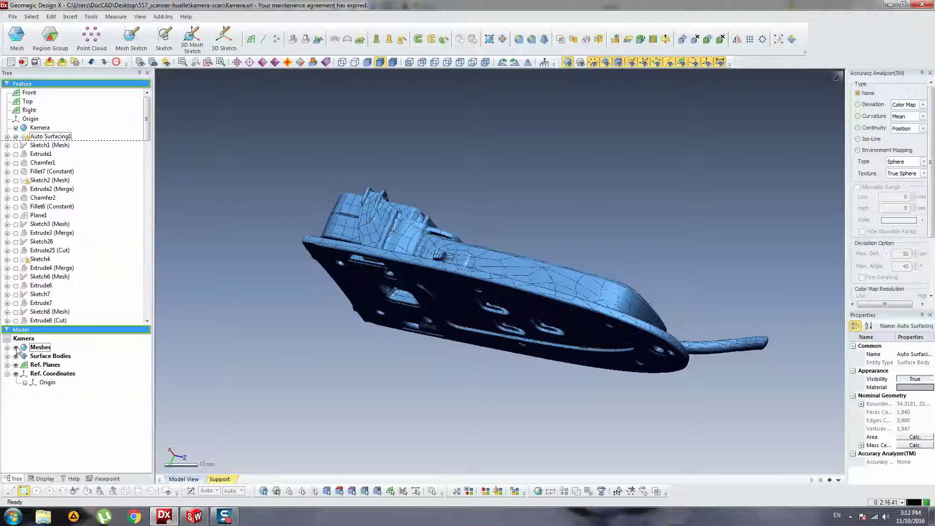
left_click(16, 347)
right_click_drag(393, 195, 355, 342)
scroll(410, 254, "up", 6)
scroll(361, 301, "down", 4)
left_click(858, 104)
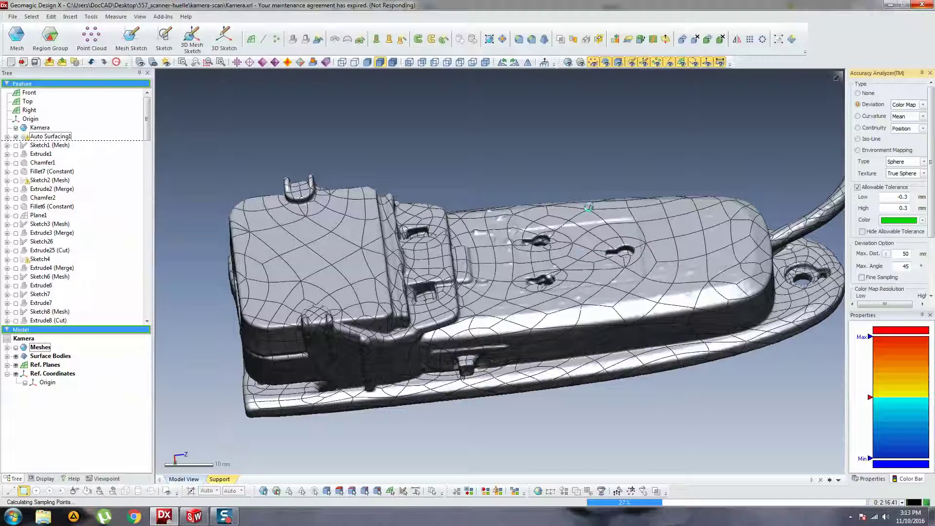
right_click_drag(509, 354, 420, 318)
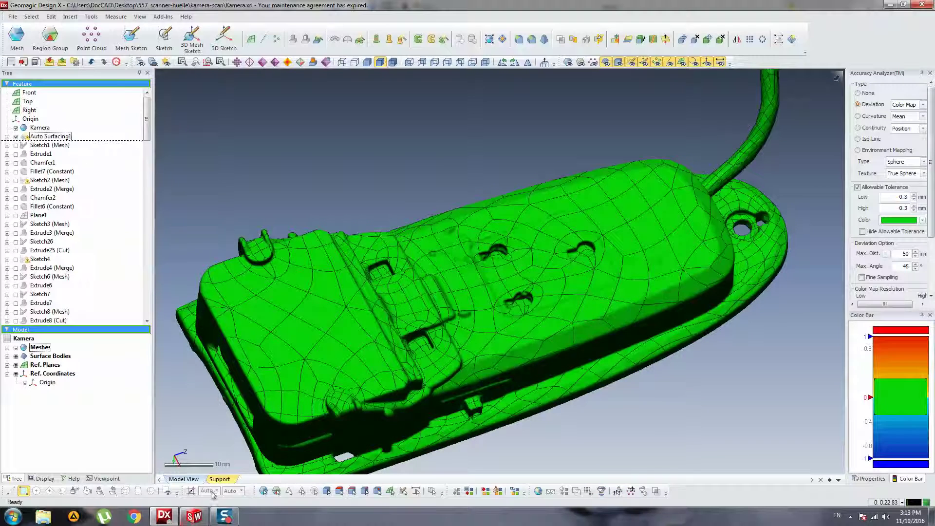
Step: Switch to SolidWorks and close the transferred part Part4 without saving it
left_click(194, 516)
middle_click_drag(563, 256, 589, 195)
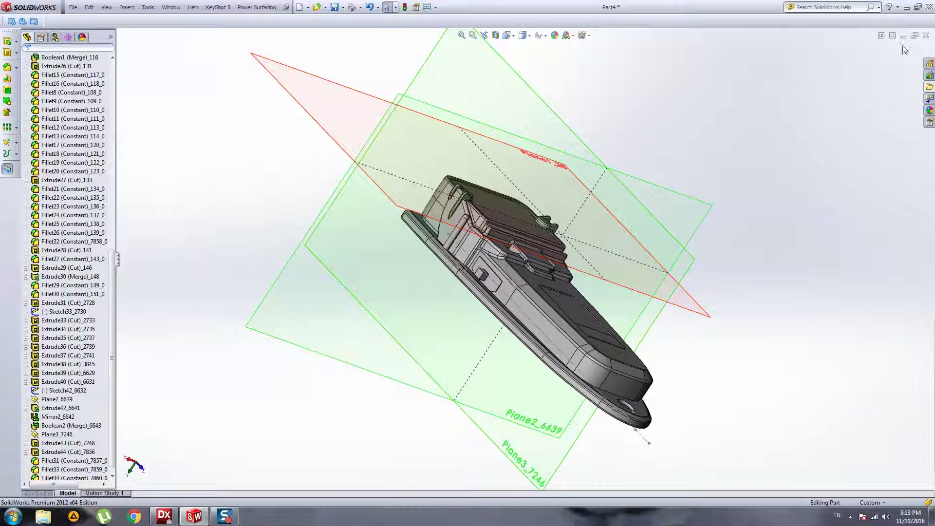
left_click(925, 36)
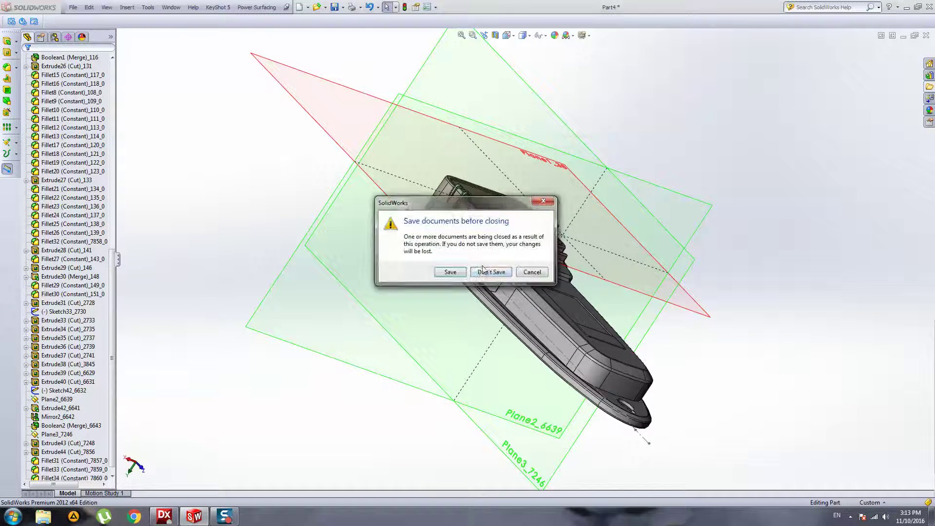
left_click(489, 271)
Step: Switch back to Geomagic Design X and inspect the deviation color map on the auto-surfaced camera from several sides
left_click(166, 517)
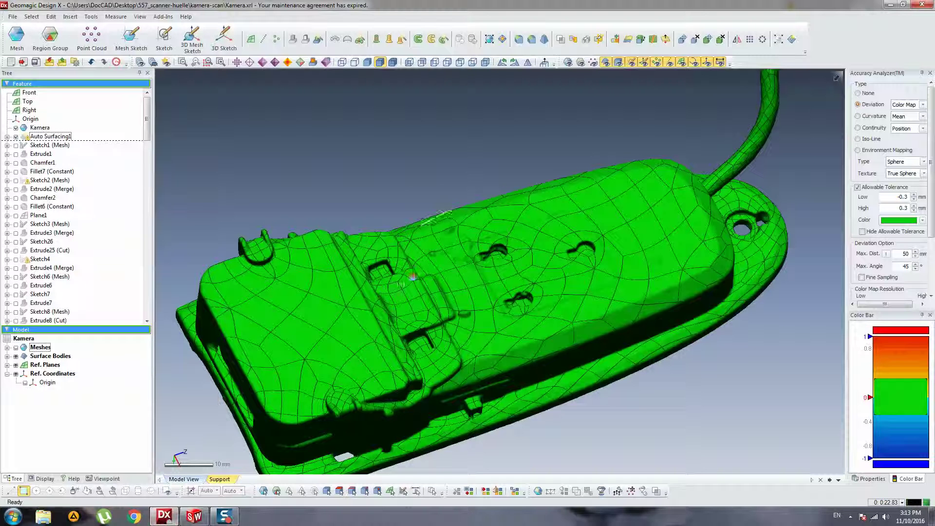
right_click_drag(603, 365, 604, 311)
mouse_move(463, 229)
right_mouse_down()
mouse_move(463, 200)
mouse_move(463, 224)
right_mouse_up()
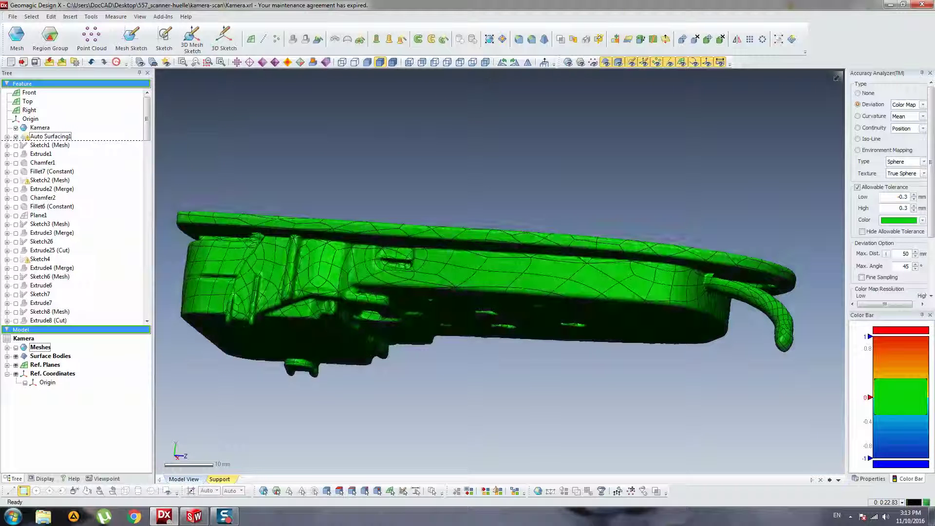